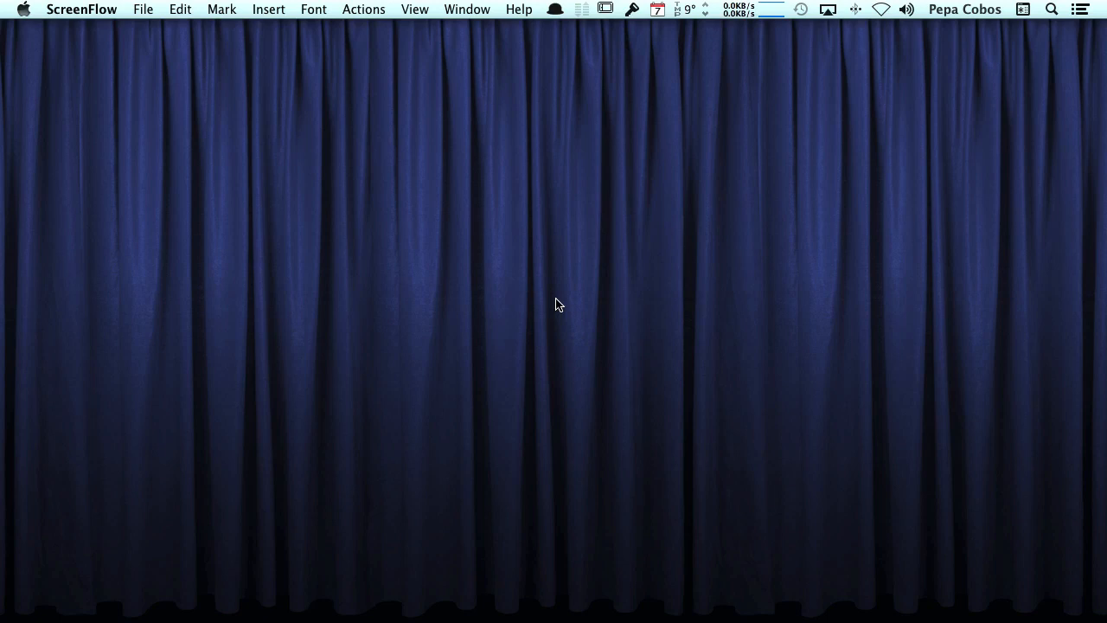
- Search the App Store for 'keynote', confirm it is already installed, and close the store
{"action": "mouse_move", "coordinate": [268, 606]}
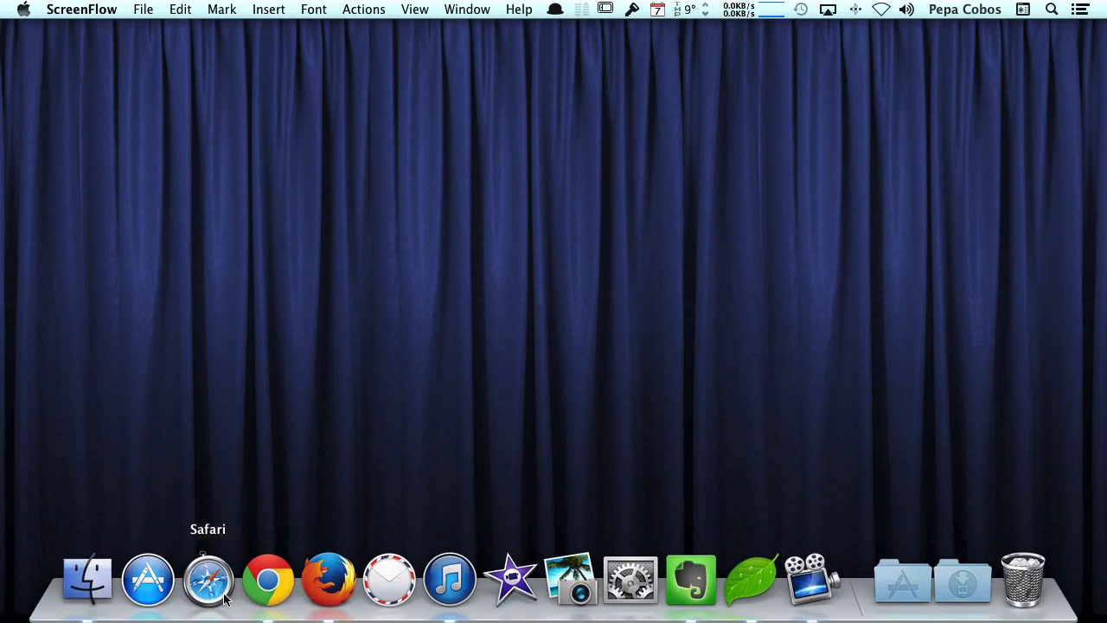
{"action": "left_click", "coordinate": [148, 579]}
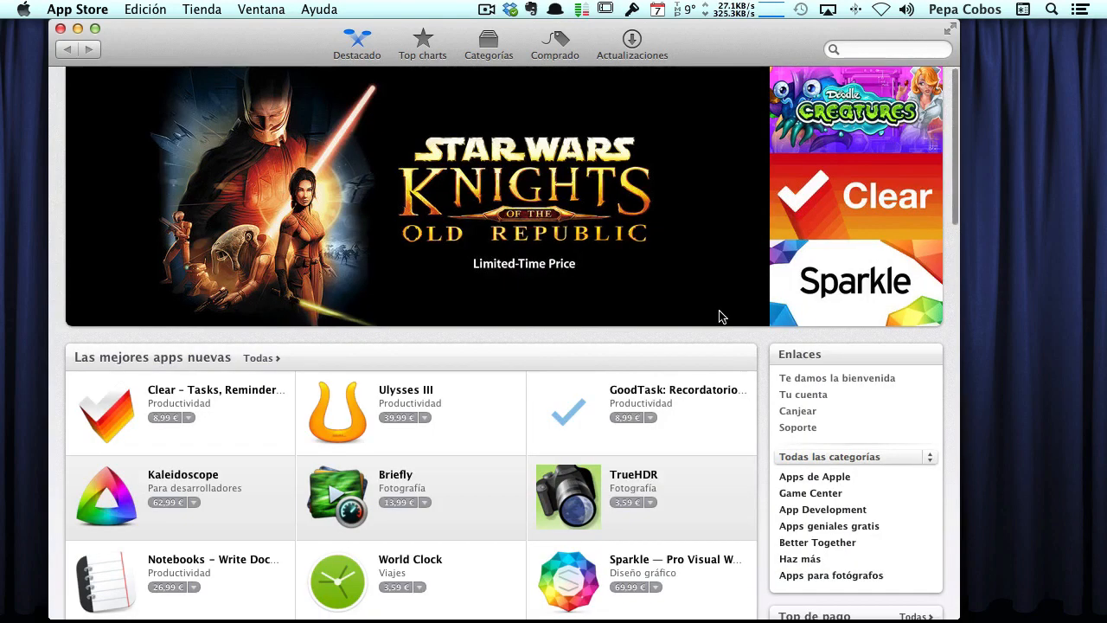
{"action": "left_click", "coordinate": [865, 51]}
{"action": "type", "text": "keynote"}
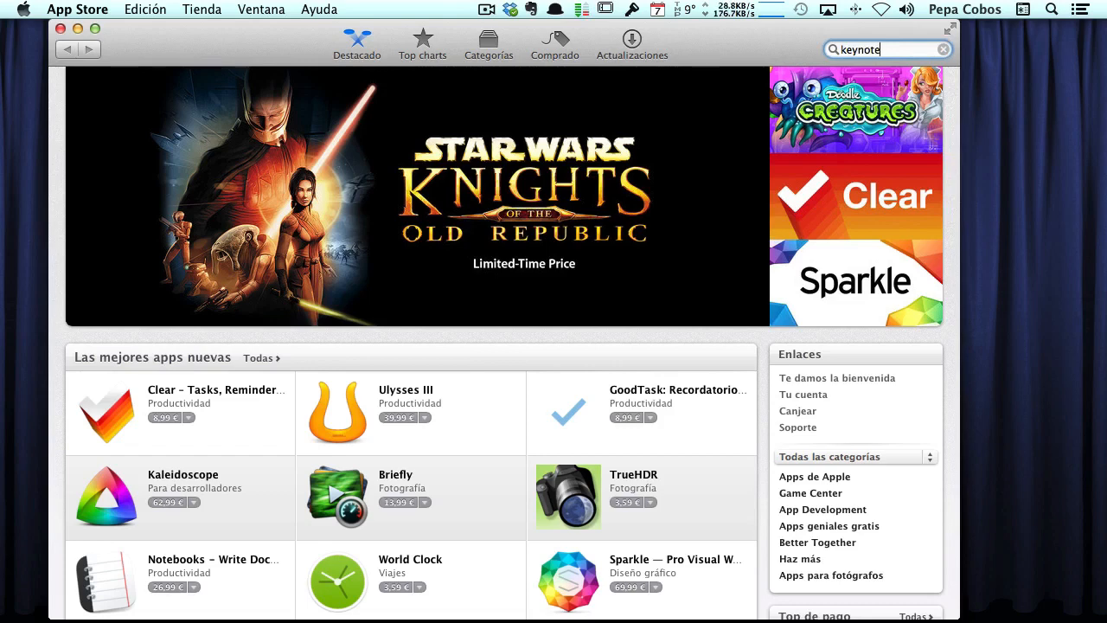
{"action": "key", "text": "Return"}
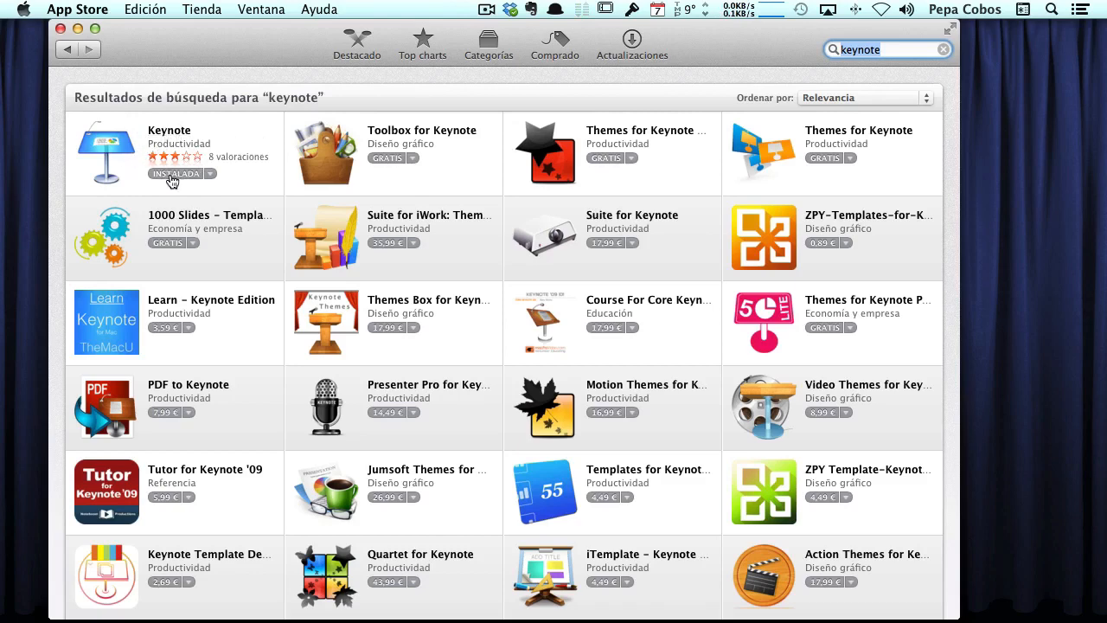
{"action": "left_click", "coordinate": [60, 29]}
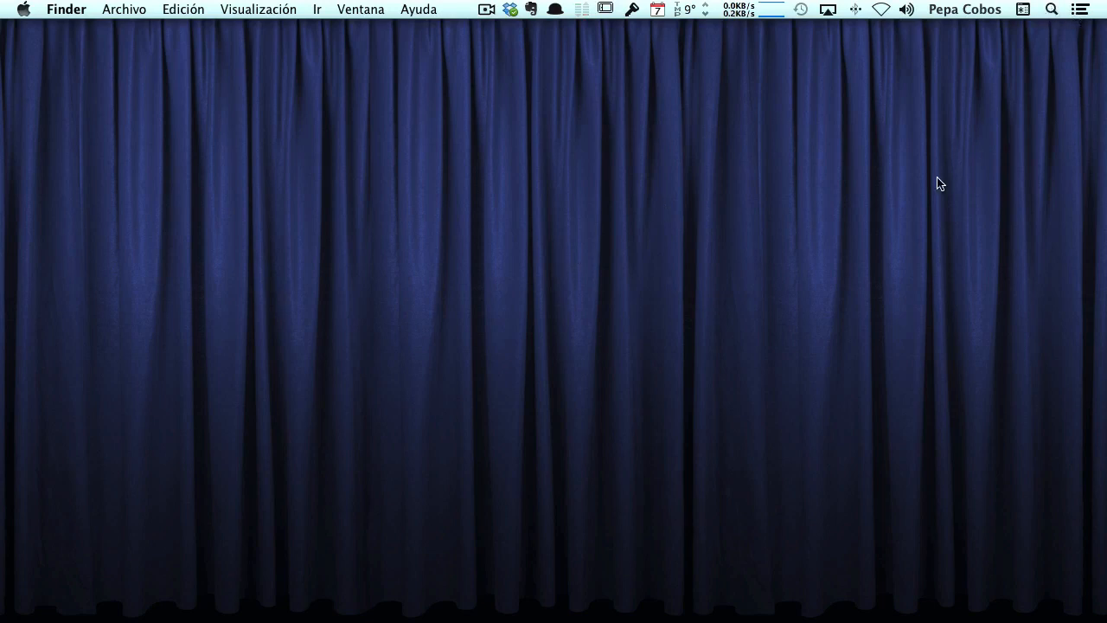
- Launch Keynote by searching 'keynote' in Spotlight
{"action": "key", "text": "super+space"}
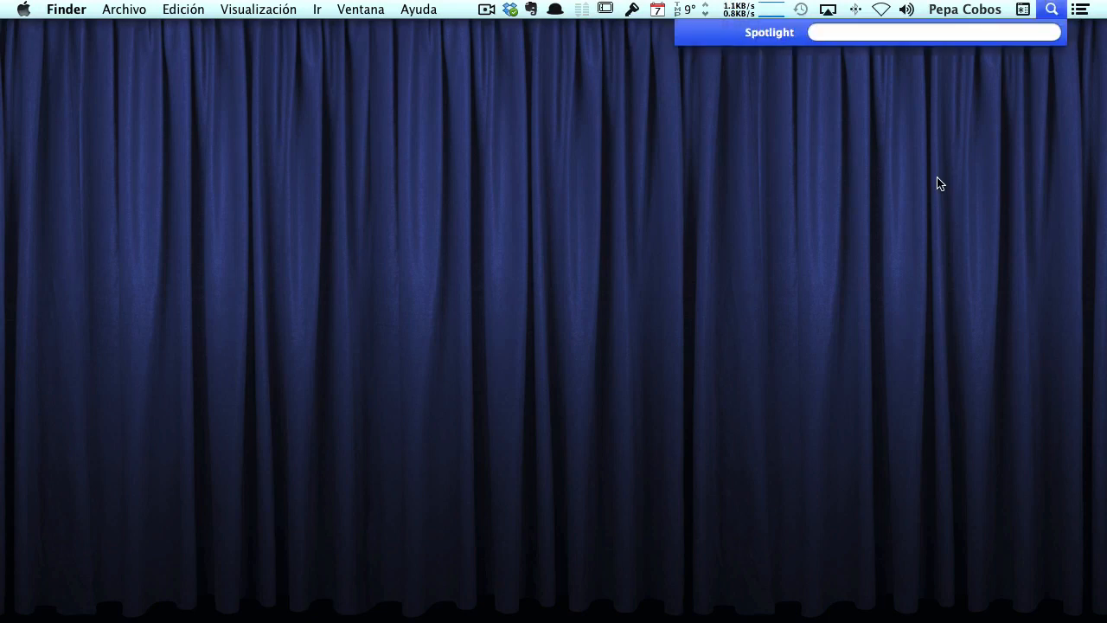
{"action": "type", "text": "keynote"}
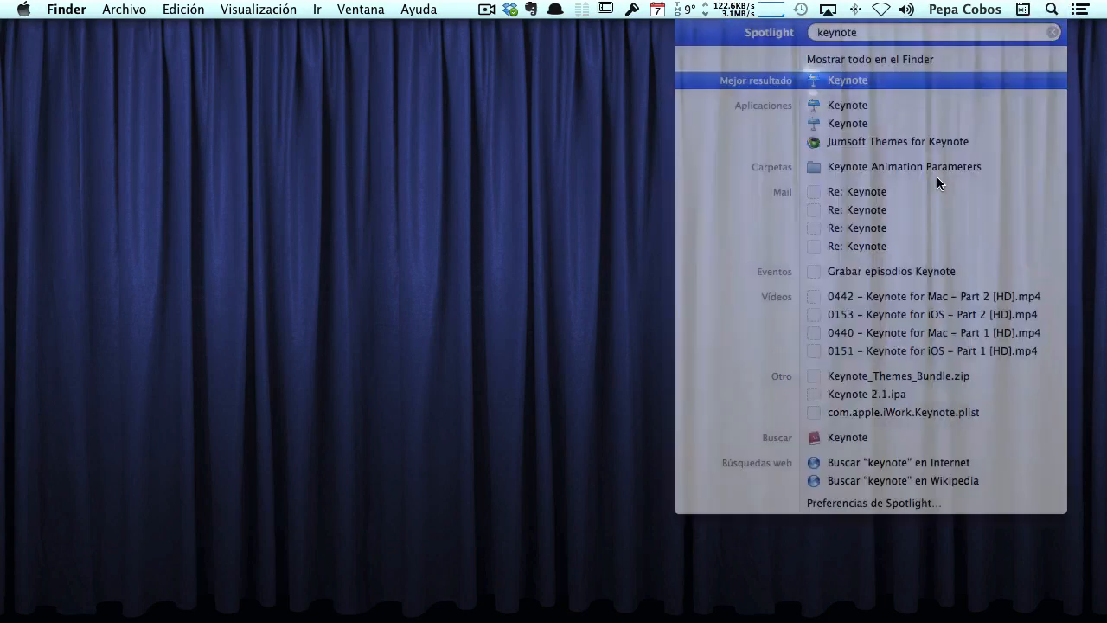
{"action": "key", "text": "Return"}
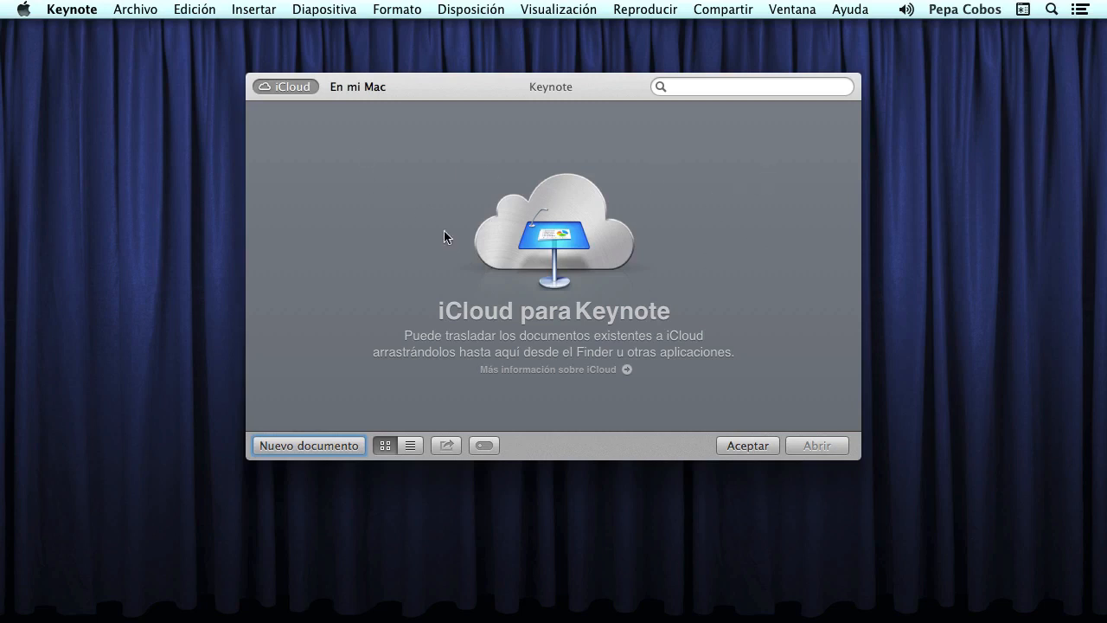
- Switch the document picker to 'En mi Mac' and start a 'Nuevo documento'
{"action": "left_click", "coordinate": [386, 88]}
{"action": "left_click", "coordinate": [313, 445]}
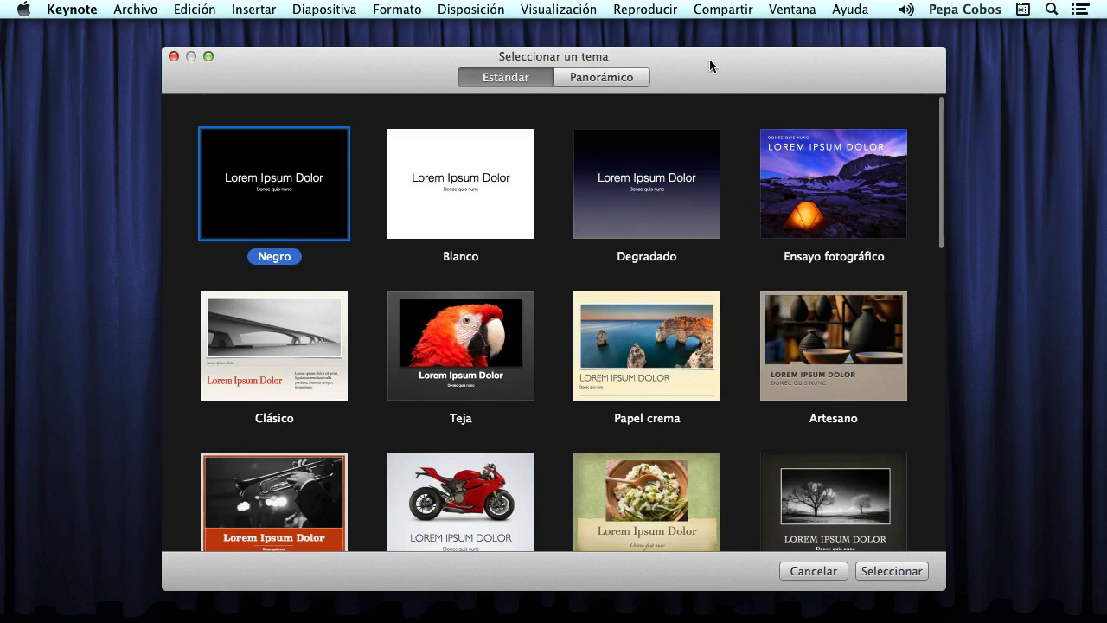
- Nudge the theme chooser up and preview the widescreen themes before returning to standard 4:3
{"action": "left_click_drag", "start_coordinate": [709, 59], "coordinate": [709, 41]}
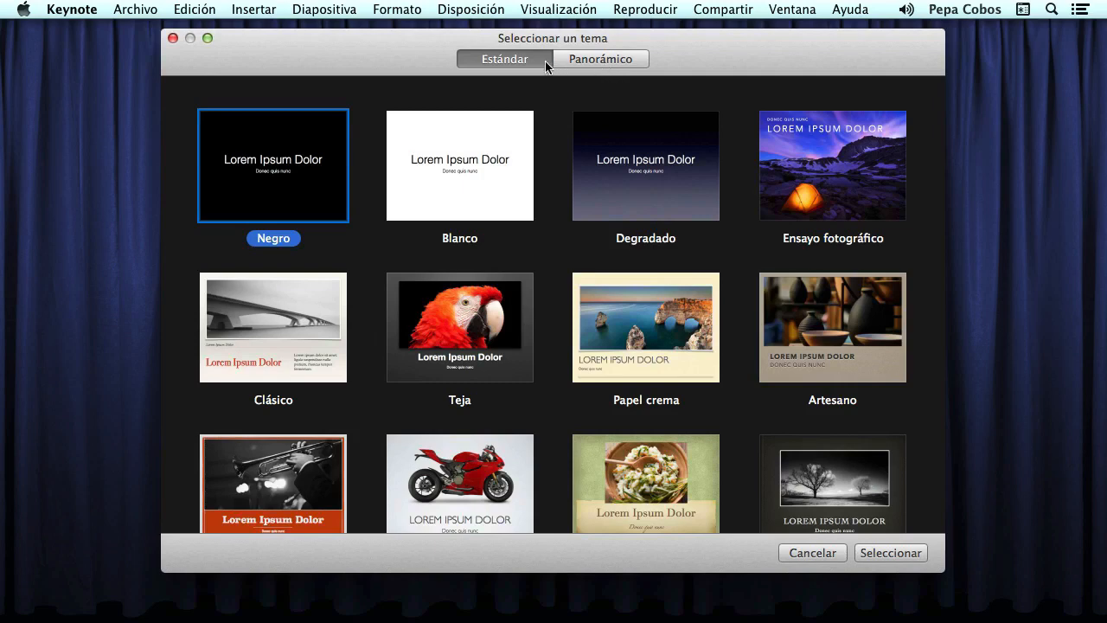
{"action": "left_click", "coordinate": [613, 58]}
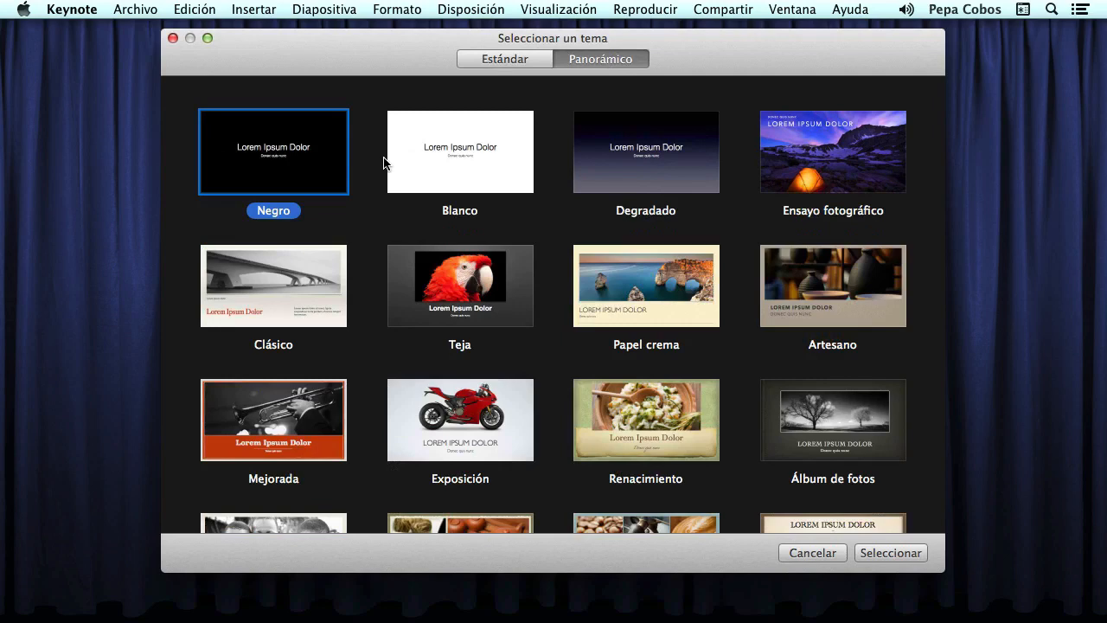
{"action": "left_click", "coordinate": [487, 60]}
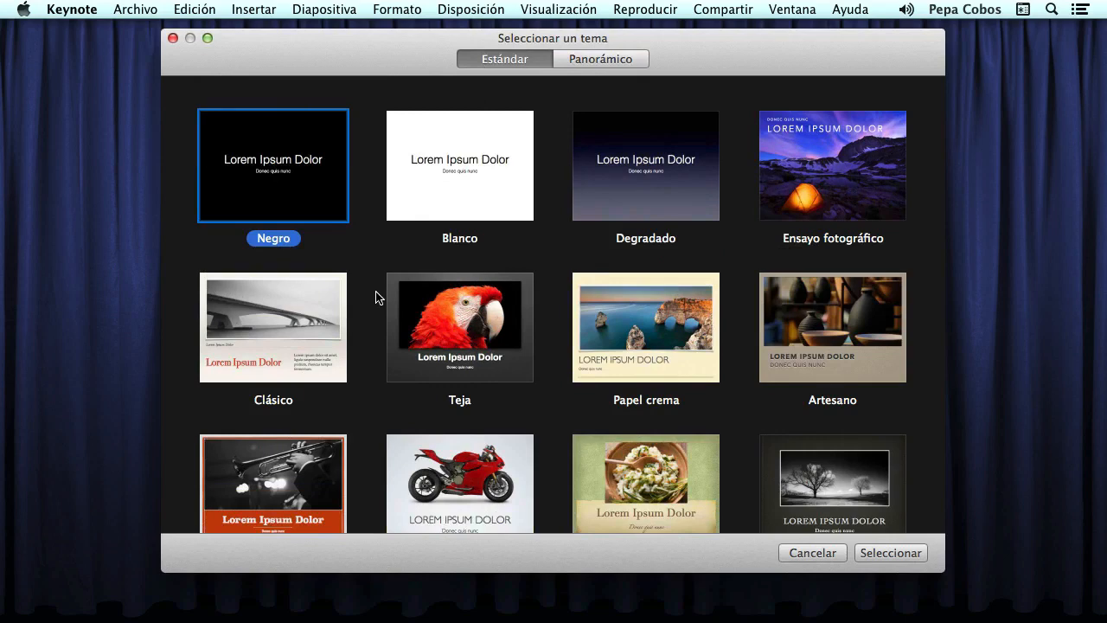
- Scroll to the Cianotipo theme and create the presentation from it
{"action": "scroll", "coordinate": [375, 297], "scroll_direction": "down", "scroll_amount": 8}
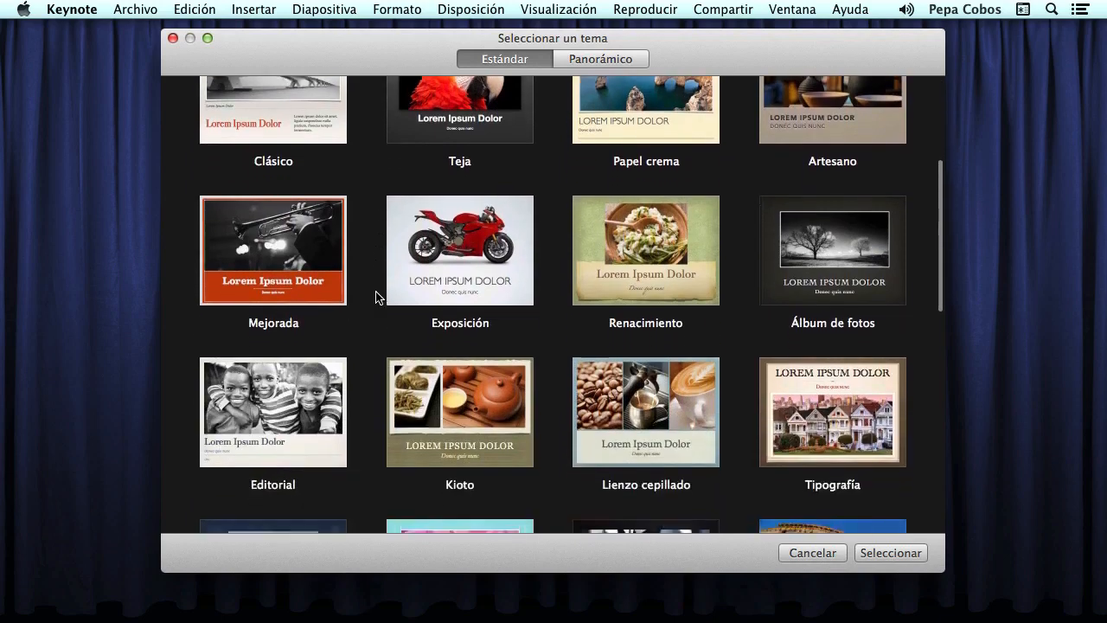
{"action": "scroll", "coordinate": [376, 298], "scroll_direction": "down", "scroll_amount": 5}
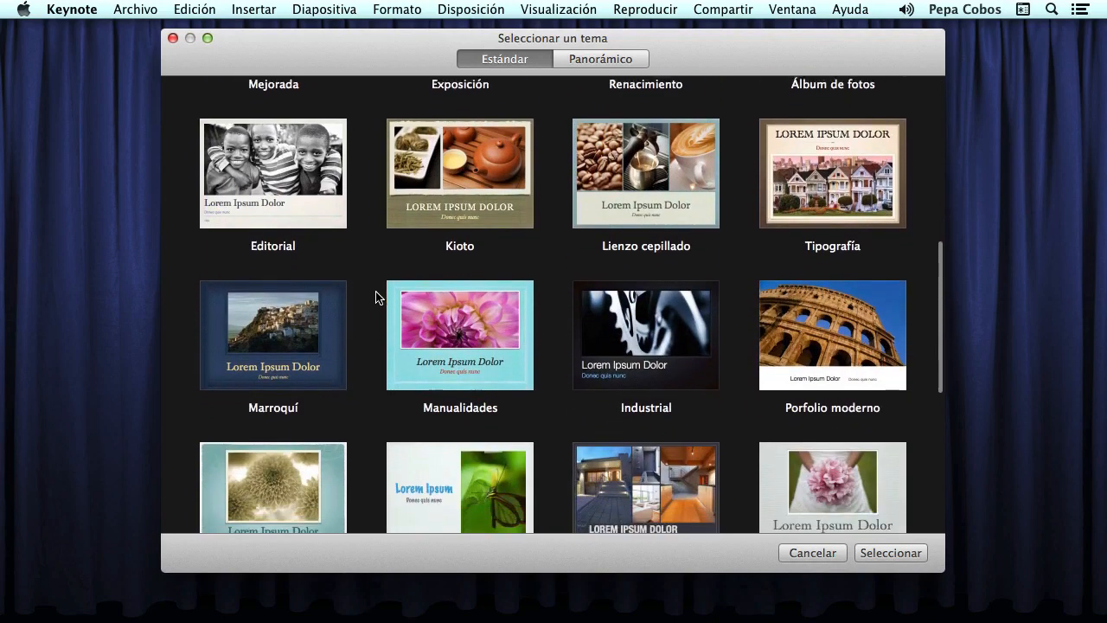
{"action": "scroll", "coordinate": [375, 297], "scroll_direction": "down", "scroll_amount": 2}
{"action": "left_click", "coordinate": [667, 409]}
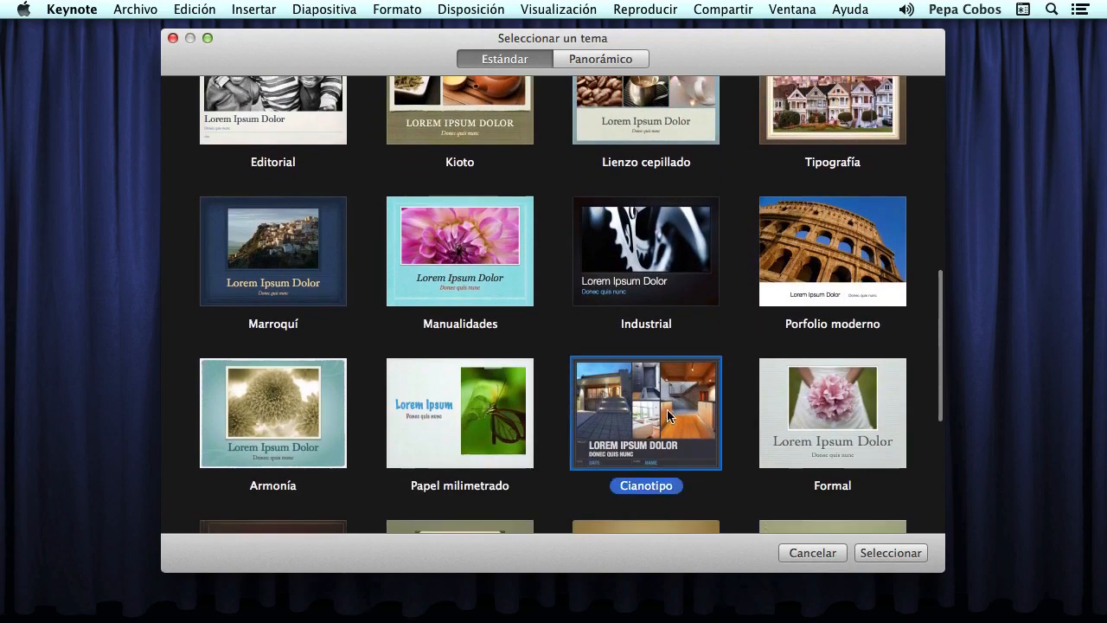
{"action": "scroll", "coordinate": [666, 409], "scroll_direction": "down", "scroll_amount": 1}
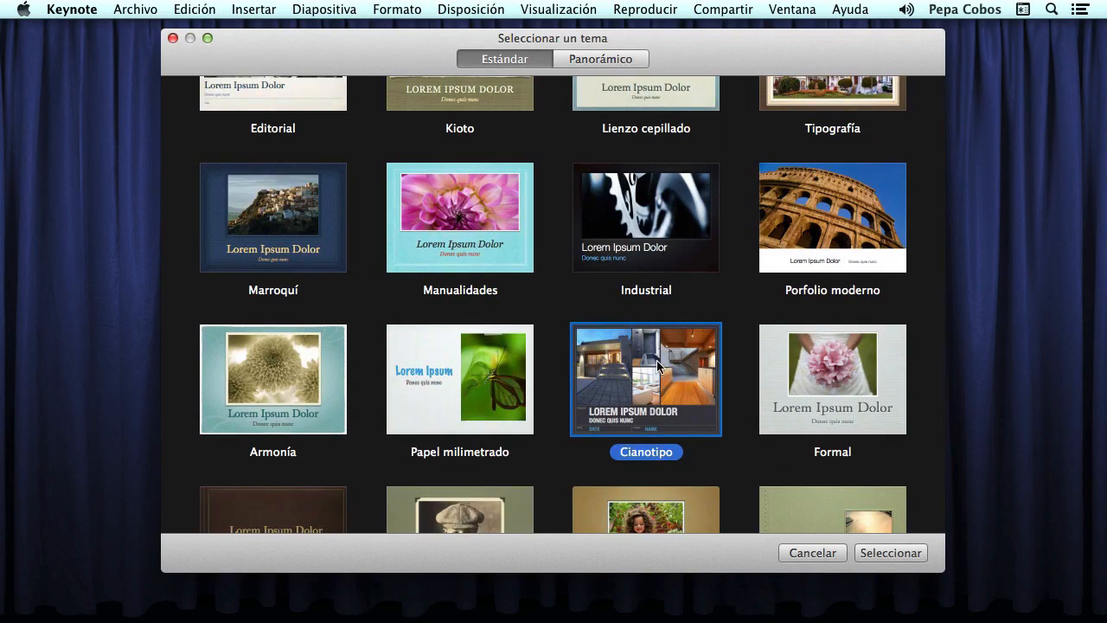
{"action": "double_click", "coordinate": [707, 430]}
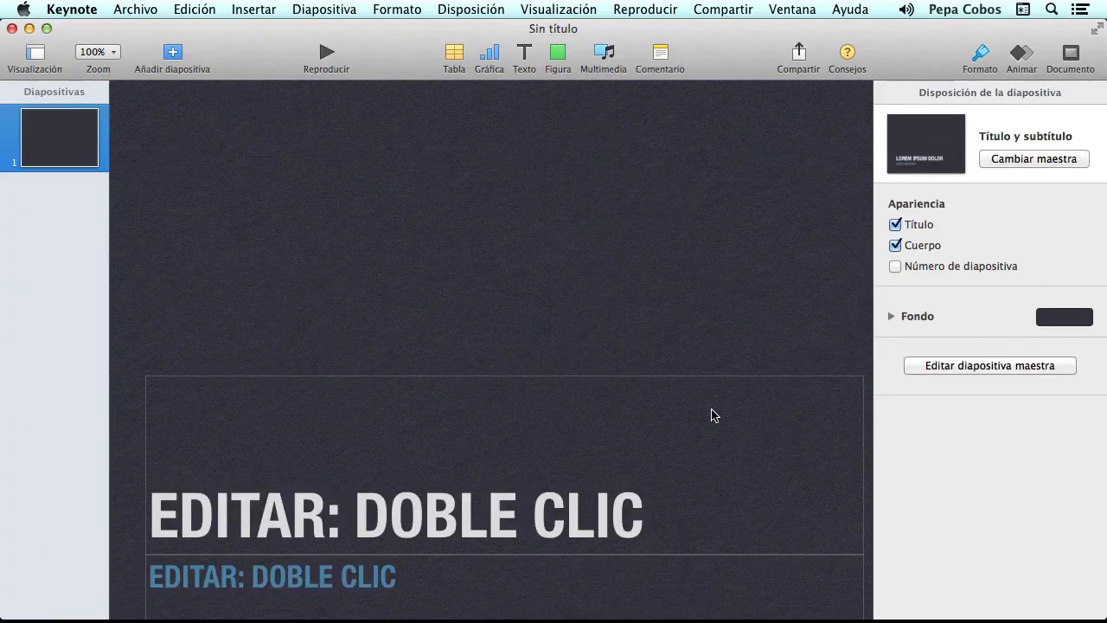
- Zoom the slide to 75%, widen the Diapositivas thumbnails panel, and bring up the slide layouts
{"action": "left_click", "coordinate": [113, 53]}
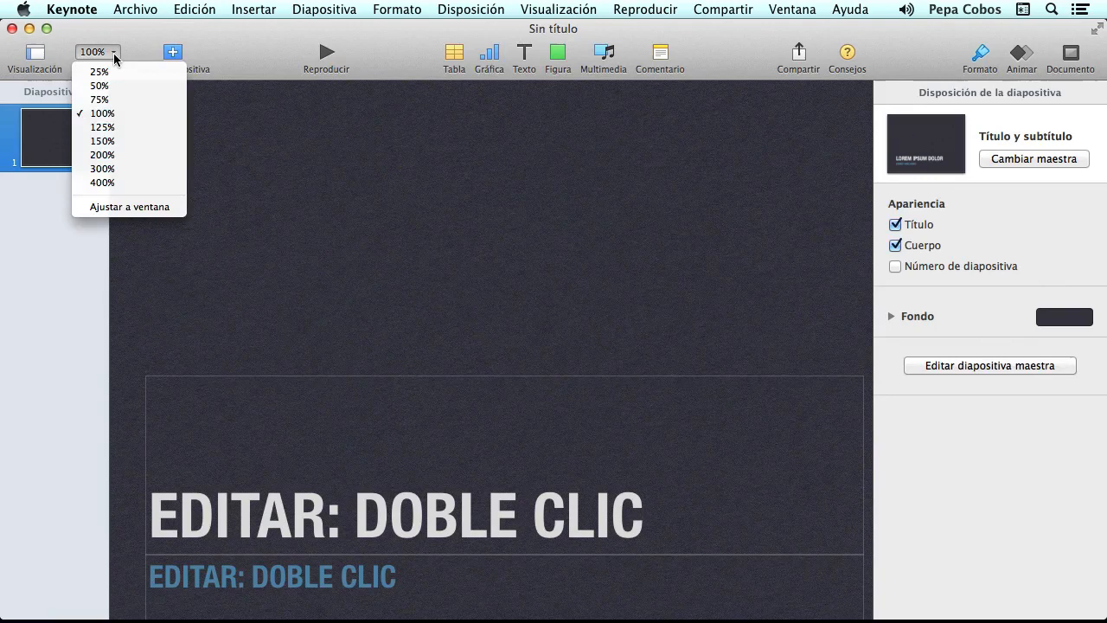
{"action": "left_click", "coordinate": [104, 100]}
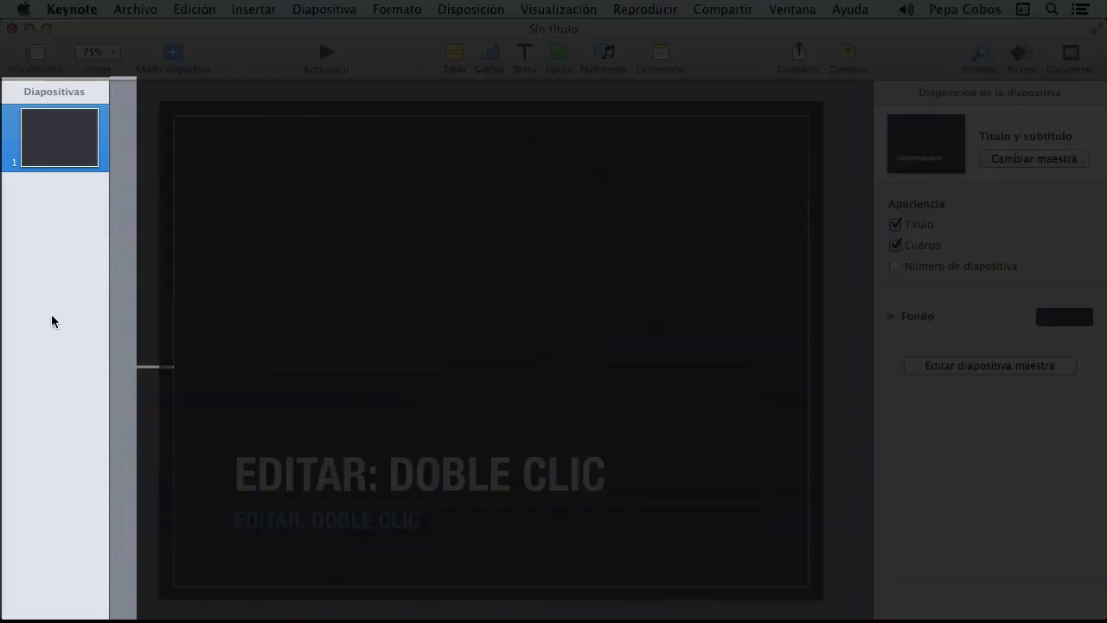
{"action": "left_click_drag", "start_coordinate": [109, 309], "coordinate": [134, 311]}
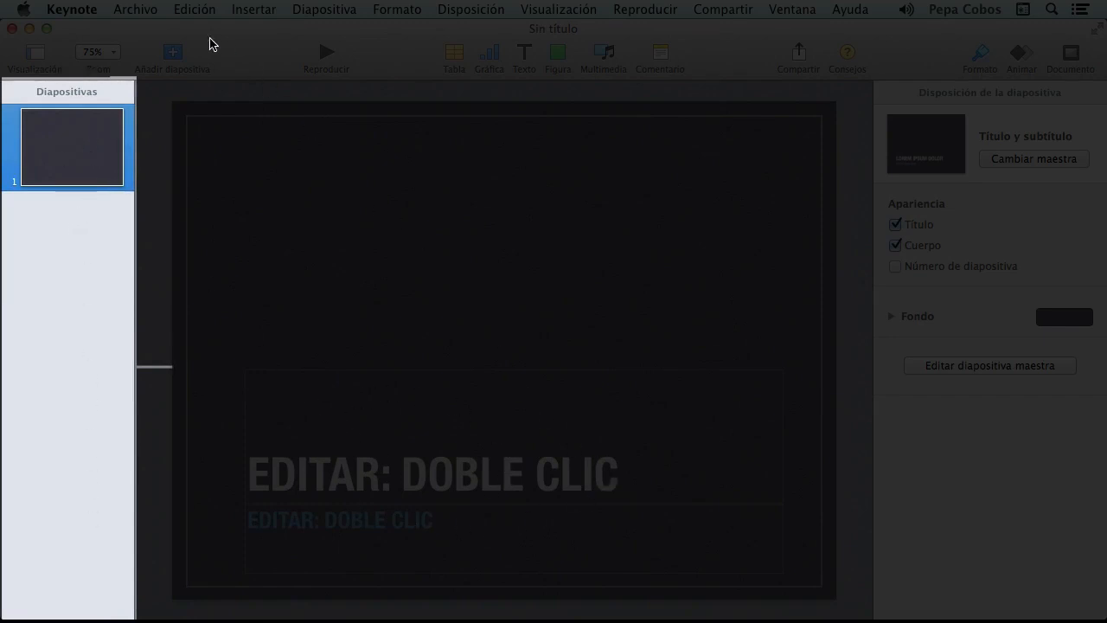
{"action": "left_click", "coordinate": [171, 53]}
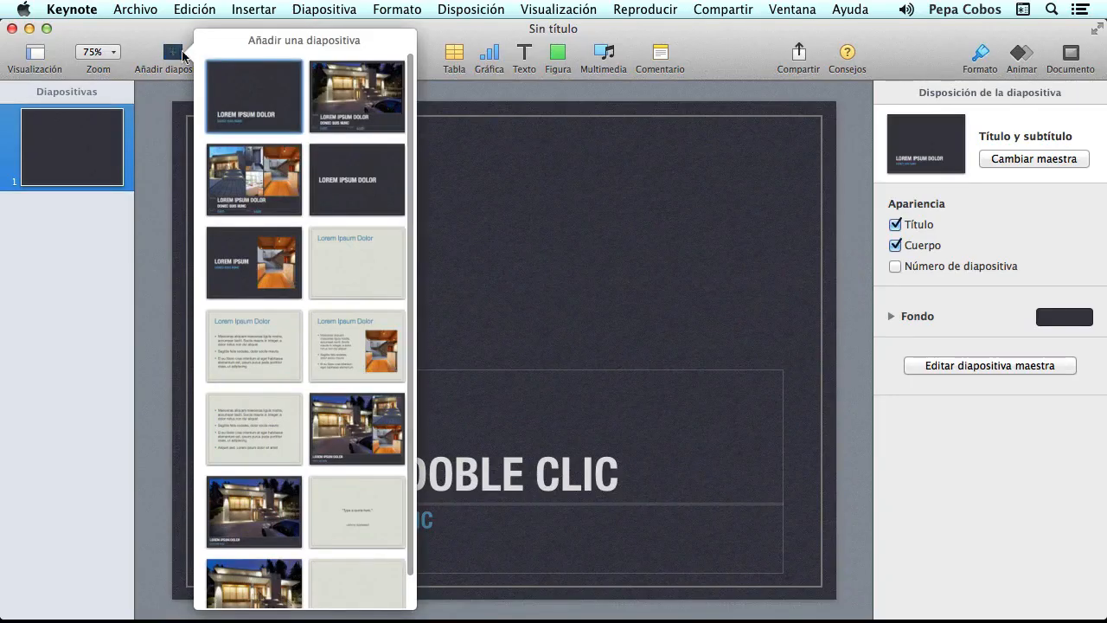
- Add a second slide with the Foto (vertical) layout
{"action": "scroll", "coordinate": [301, 224], "scroll_direction": "down", "scroll_amount": 2}
{"action": "scroll", "coordinate": [301, 224], "scroll_direction": "up", "scroll_amount": 2}
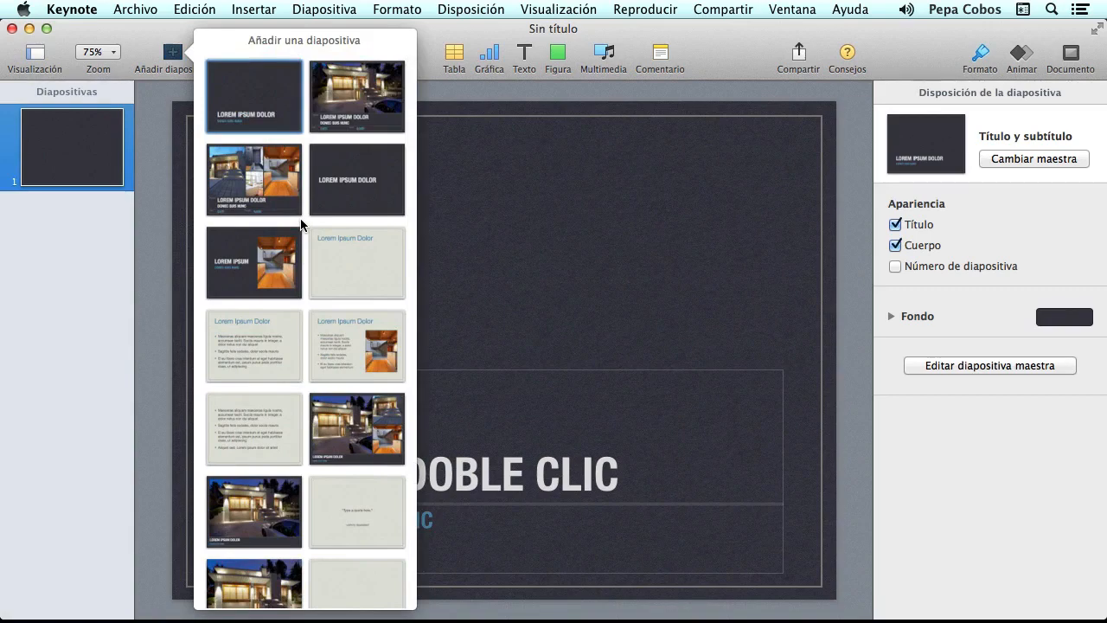
{"action": "left_click", "coordinate": [251, 265]}
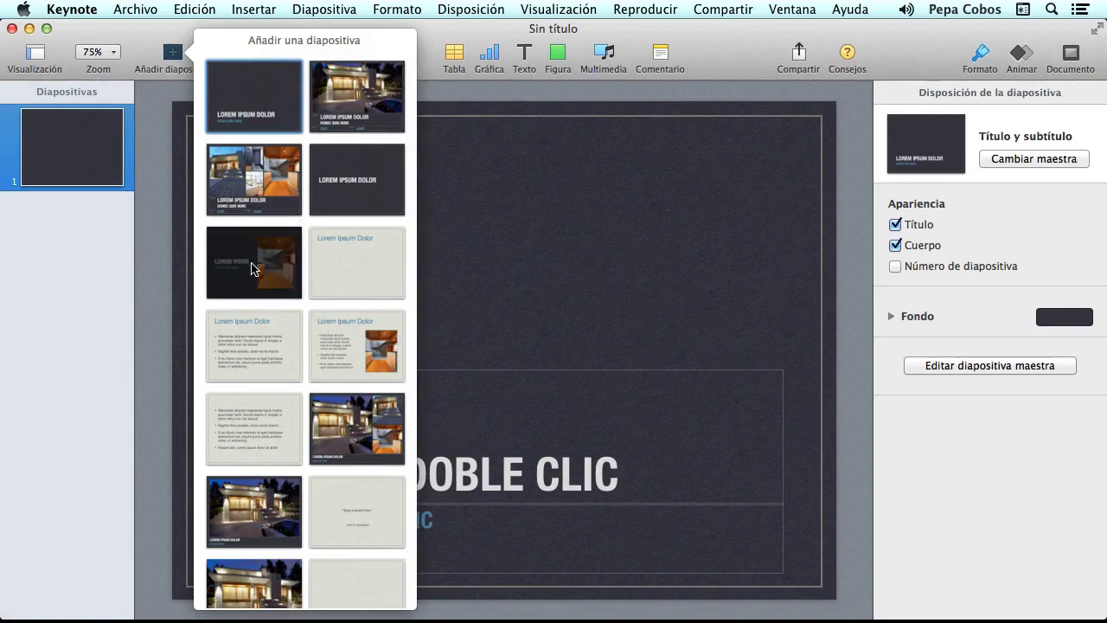
- Flip between the two slides, ending on the Título y subtítulo first slide
{"action": "left_click", "coordinate": [69, 141]}
{"action": "left_click", "coordinate": [74, 223]}
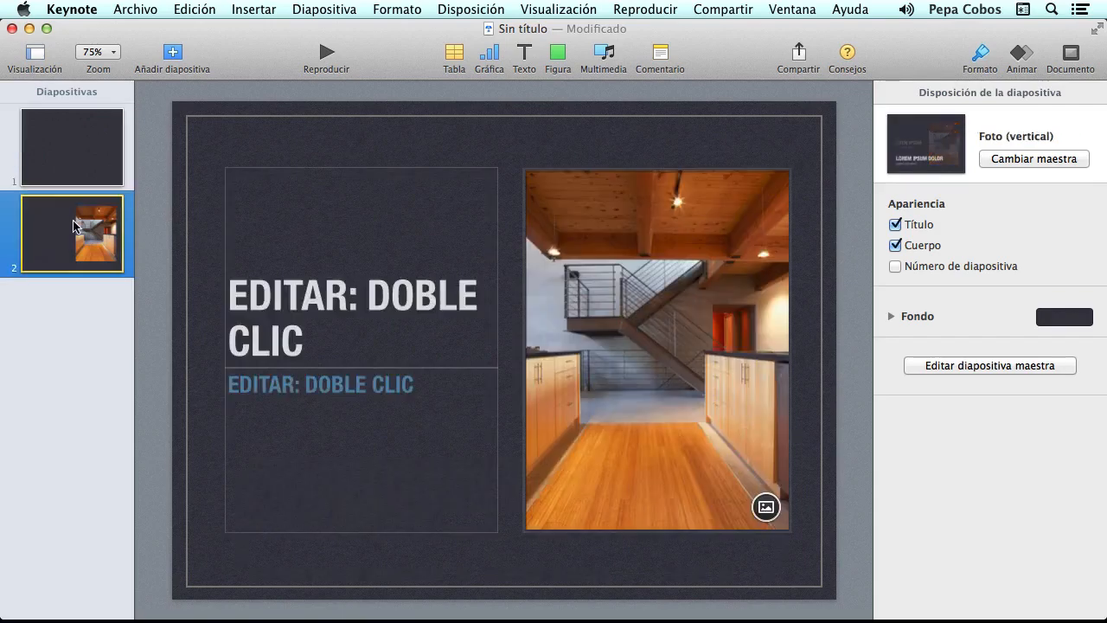
{"action": "left_click", "coordinate": [68, 157]}
{"action": "left_click", "coordinate": [63, 222]}
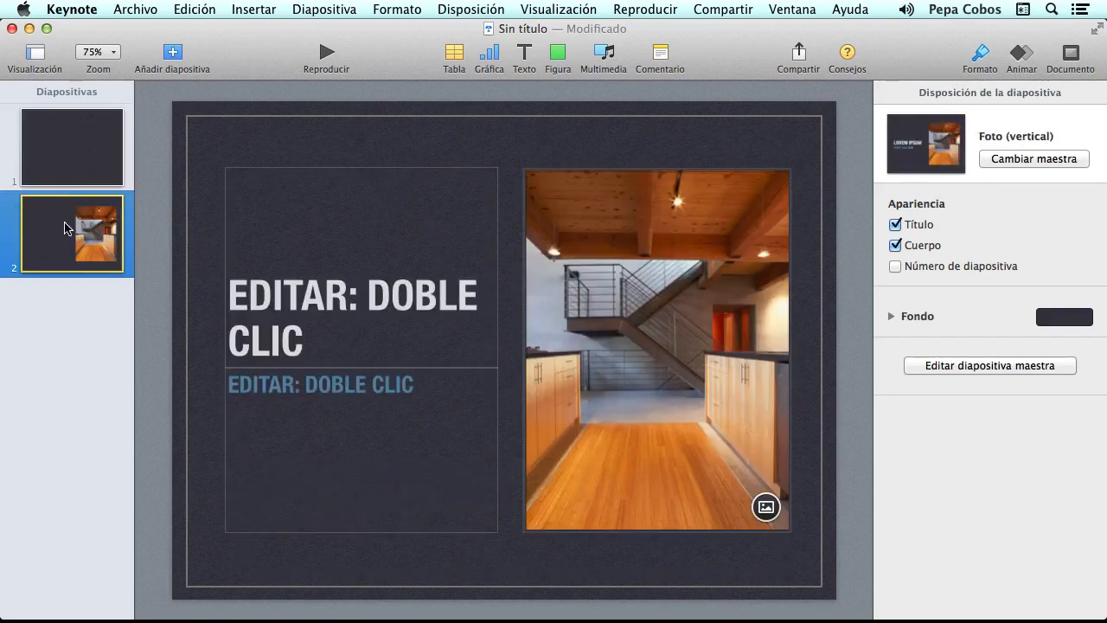
{"action": "left_click", "coordinate": [62, 155]}
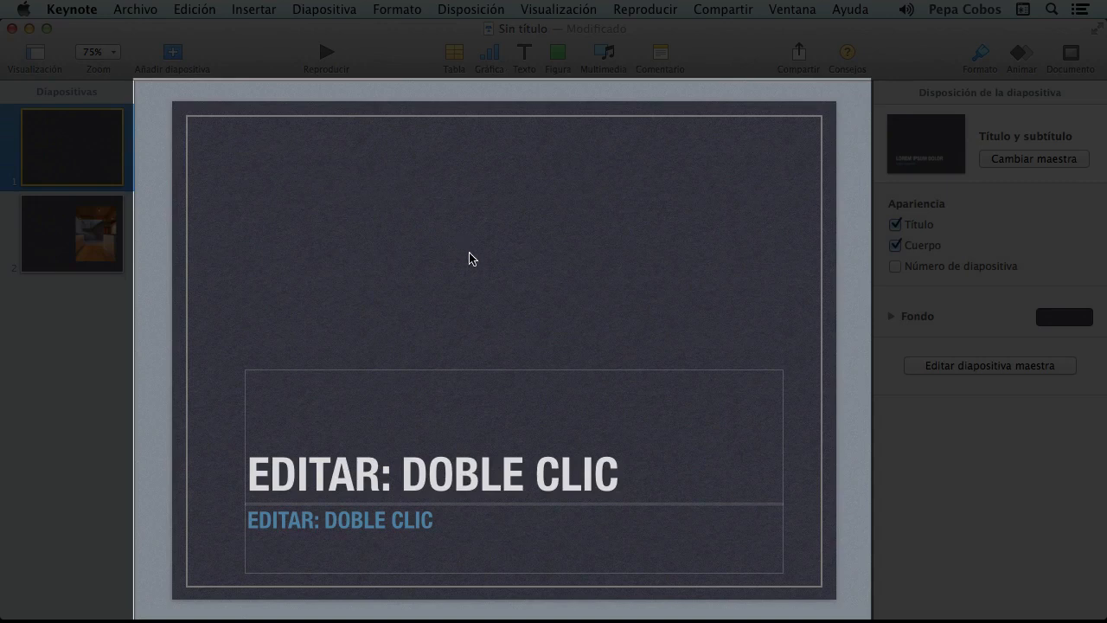
- Select slide 2, glance at the Animar and Documento inspectors, then return to Formato
{"action": "left_click", "coordinate": [30, 222]}
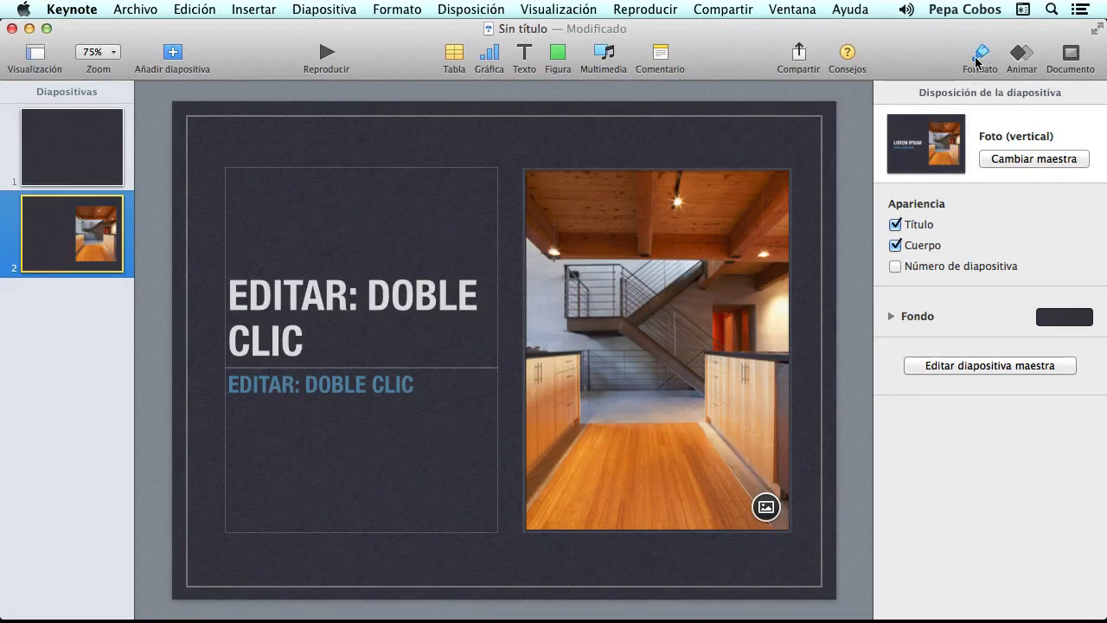
{"action": "left_click", "coordinate": [1033, 58]}
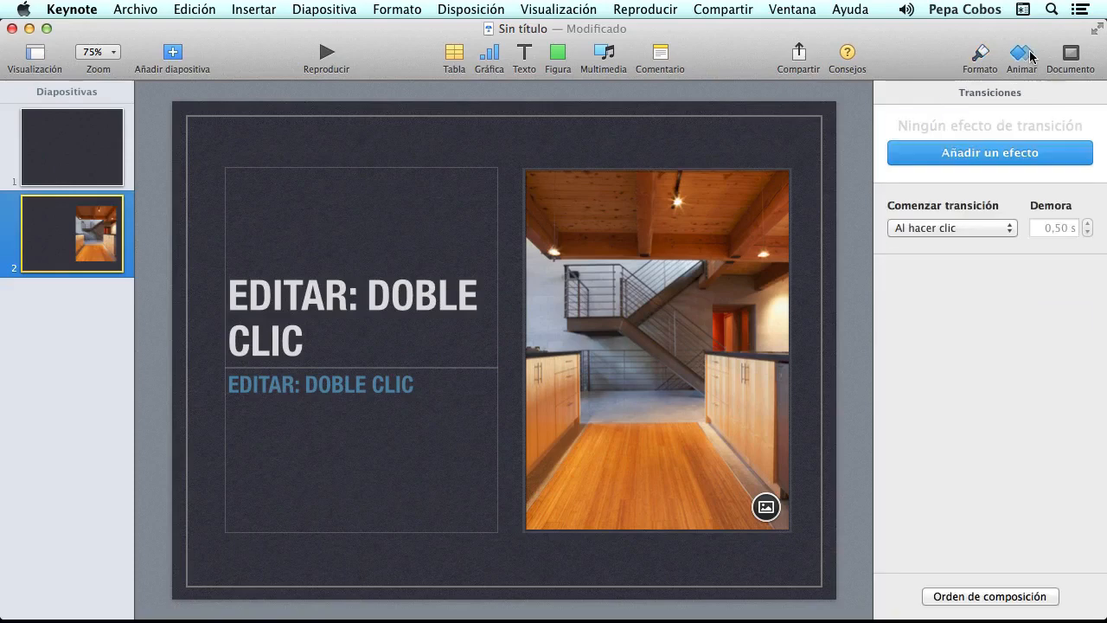
{"action": "left_click", "coordinate": [1079, 57]}
{"action": "left_click", "coordinate": [984, 58]}
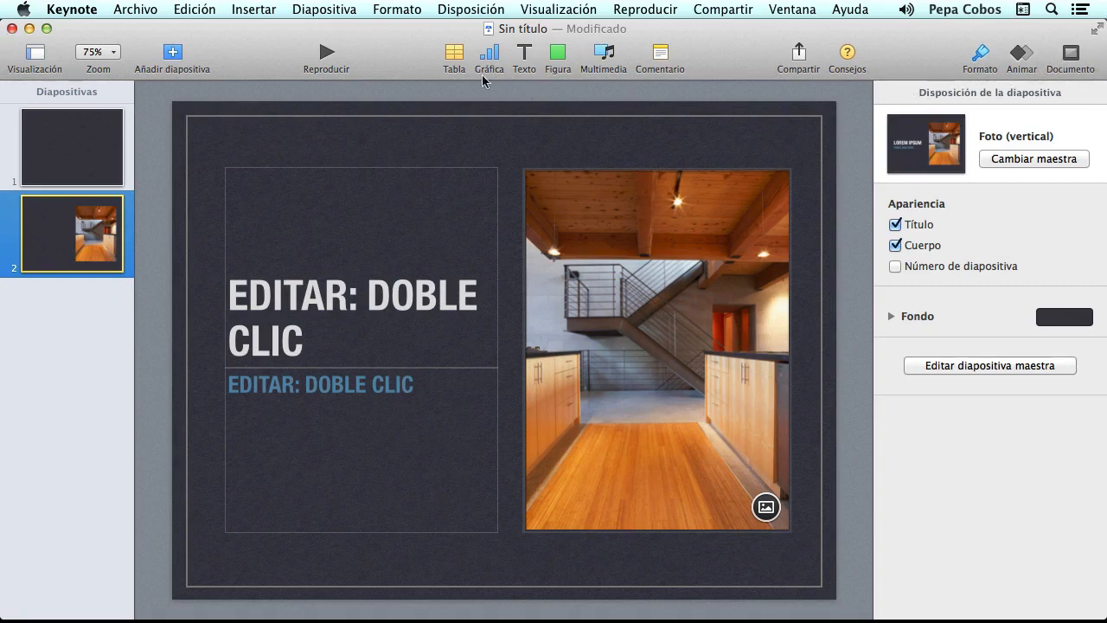
- Try the Solo diapositiva view, then Mesa luminosa with smaller slide thumbnails
{"action": "left_click", "coordinate": [37, 57]}
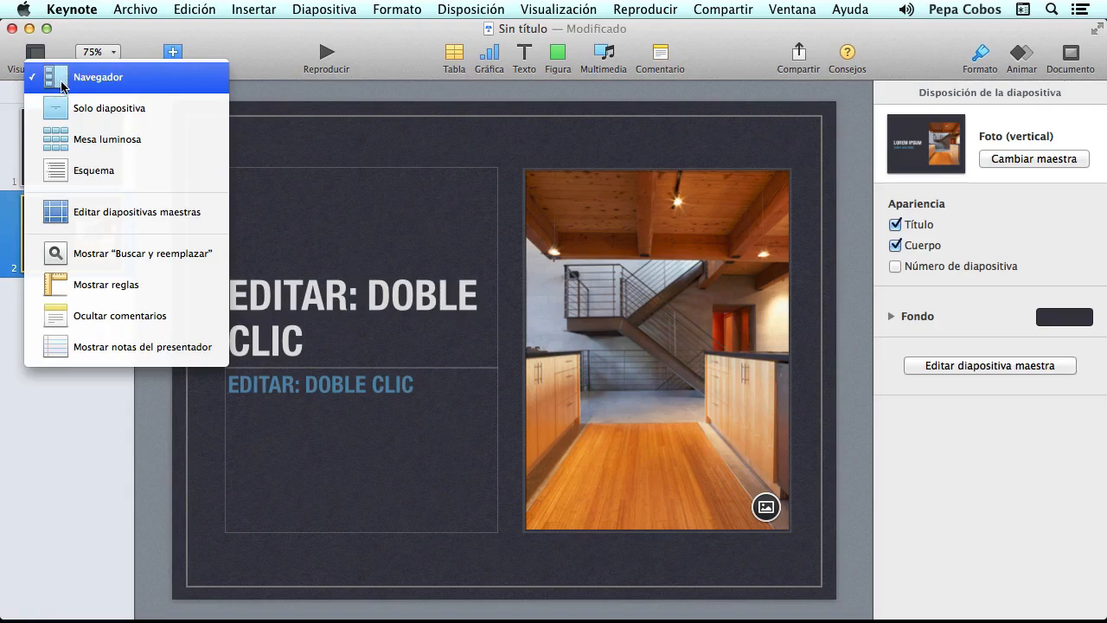
{"action": "left_click", "coordinate": [119, 108]}
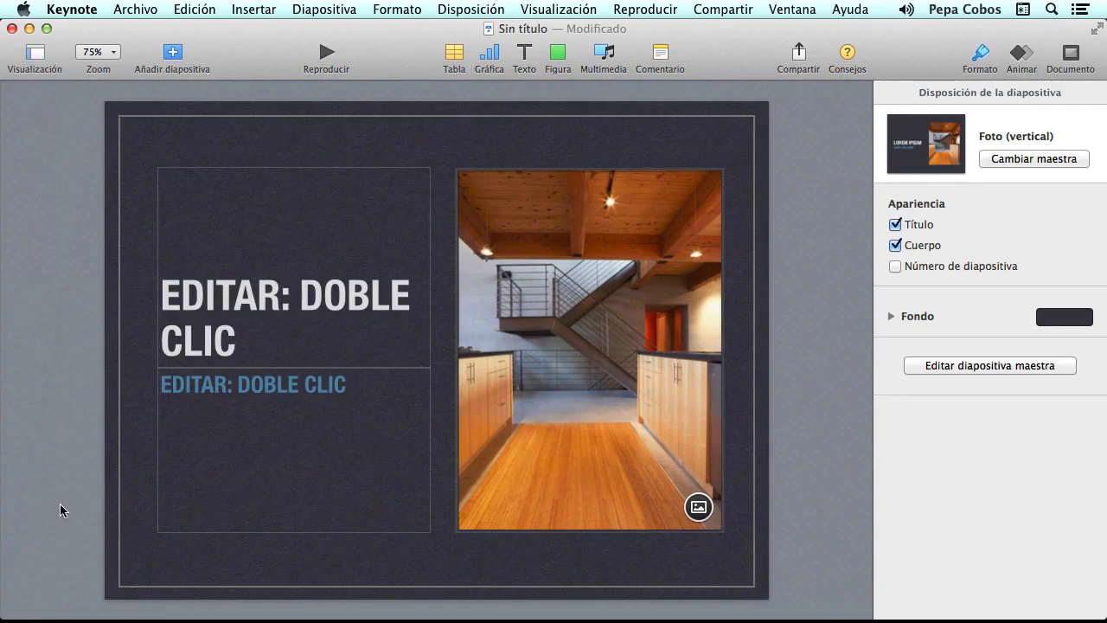
{"action": "left_click", "coordinate": [35, 53]}
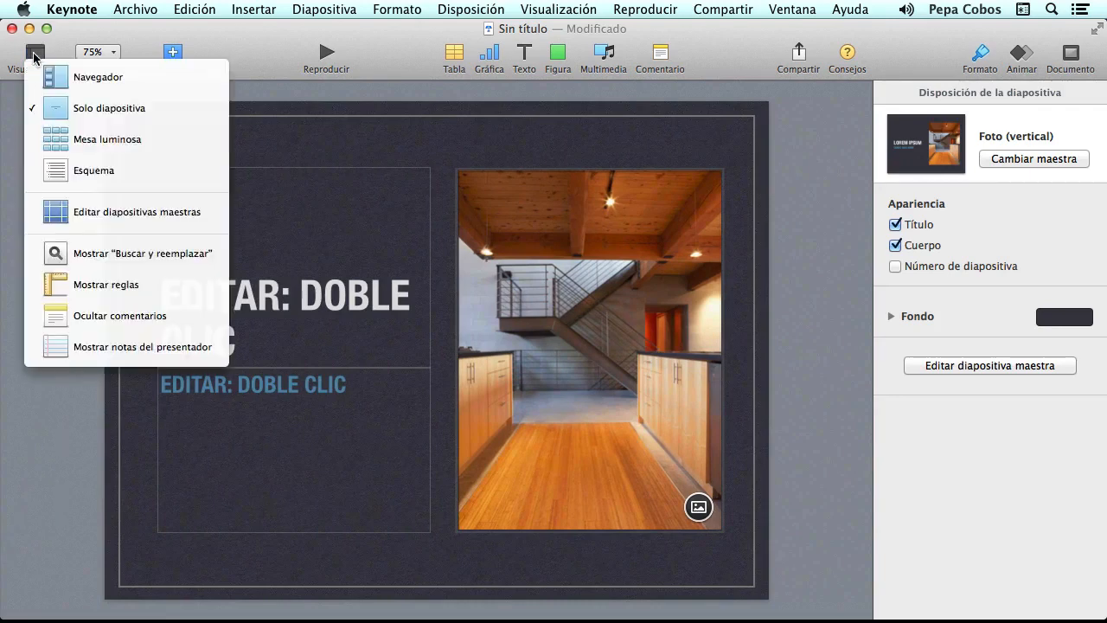
{"action": "left_click", "coordinate": [115, 141]}
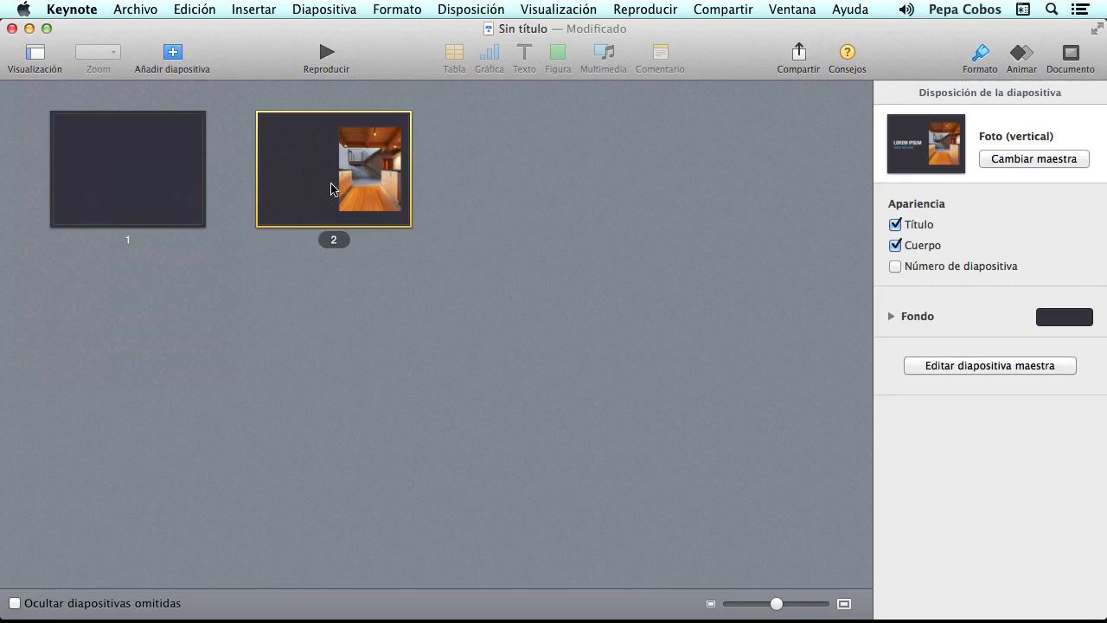
{"action": "mouse_move", "coordinate": [776, 610]}
{"action": "left_mouse_down"}
{"action": "mouse_move", "coordinate": [796, 609]}
{"action": "mouse_move", "coordinate": [747, 610]}
{"action": "mouse_move", "coordinate": [758, 610]}
{"action": "left_mouse_up"}
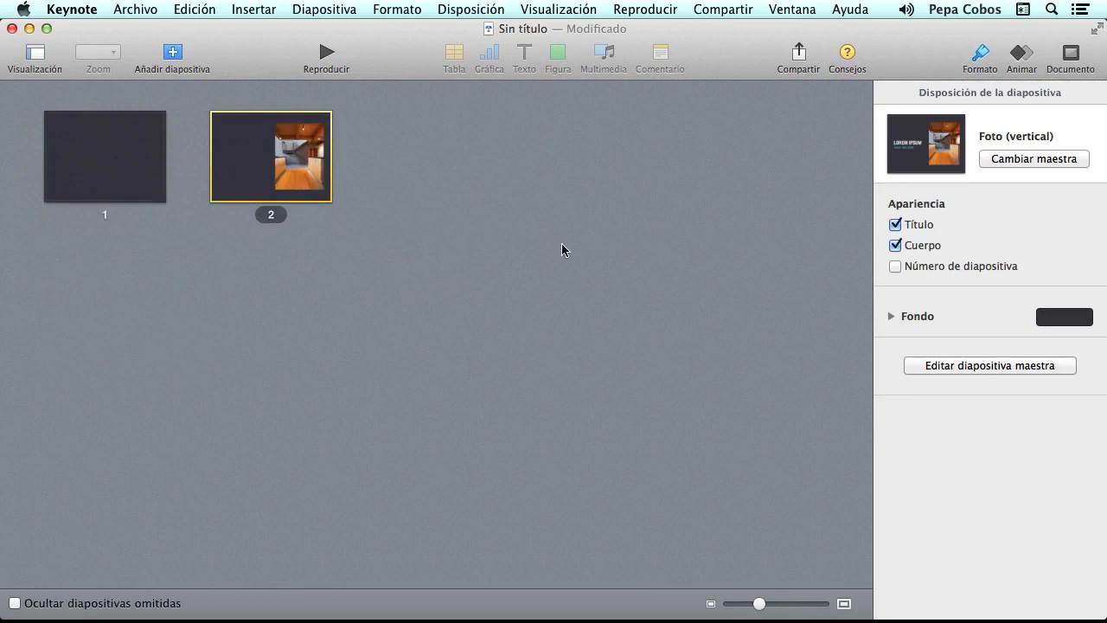
- Switch the presentation to the Esquema outline view
{"action": "left_click", "coordinate": [33, 57]}
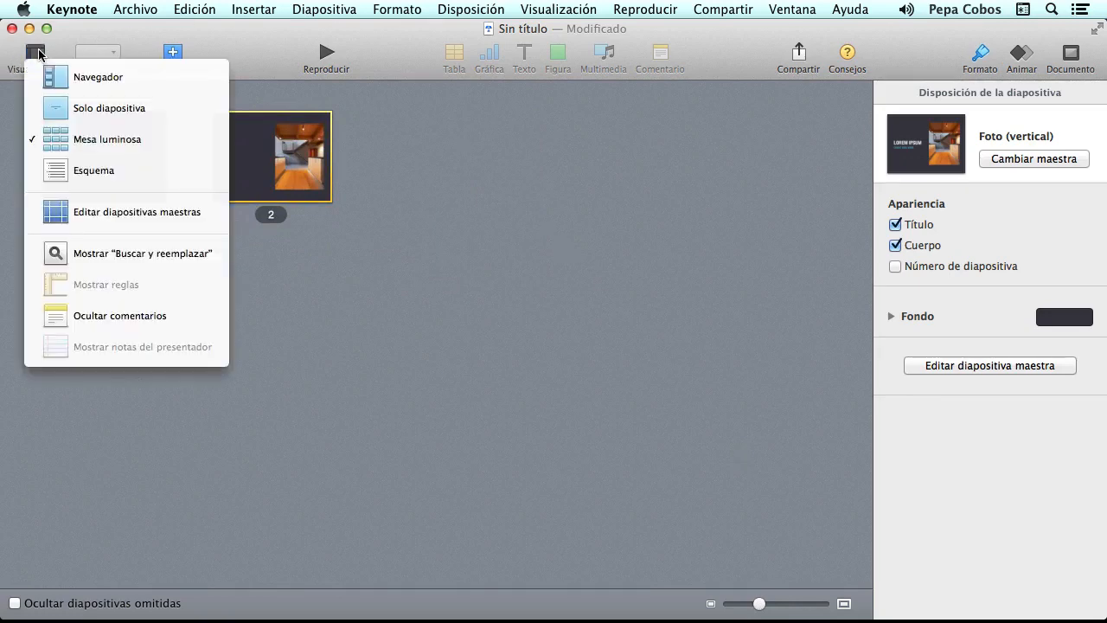
{"action": "left_click", "coordinate": [98, 168]}
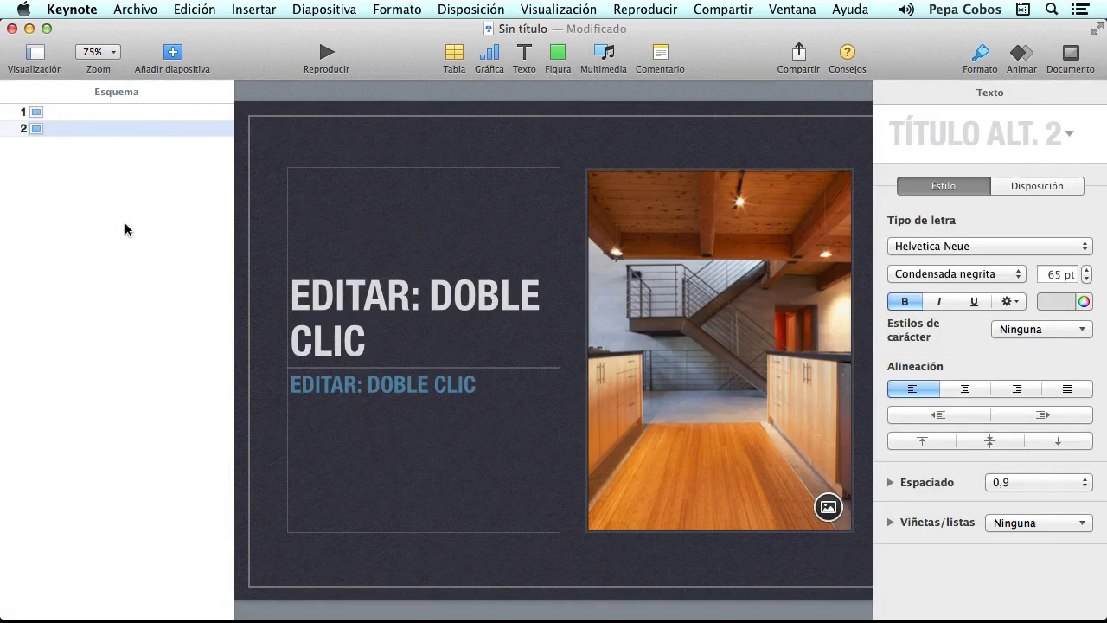
{"action": "left_click", "coordinate": [31, 56]}
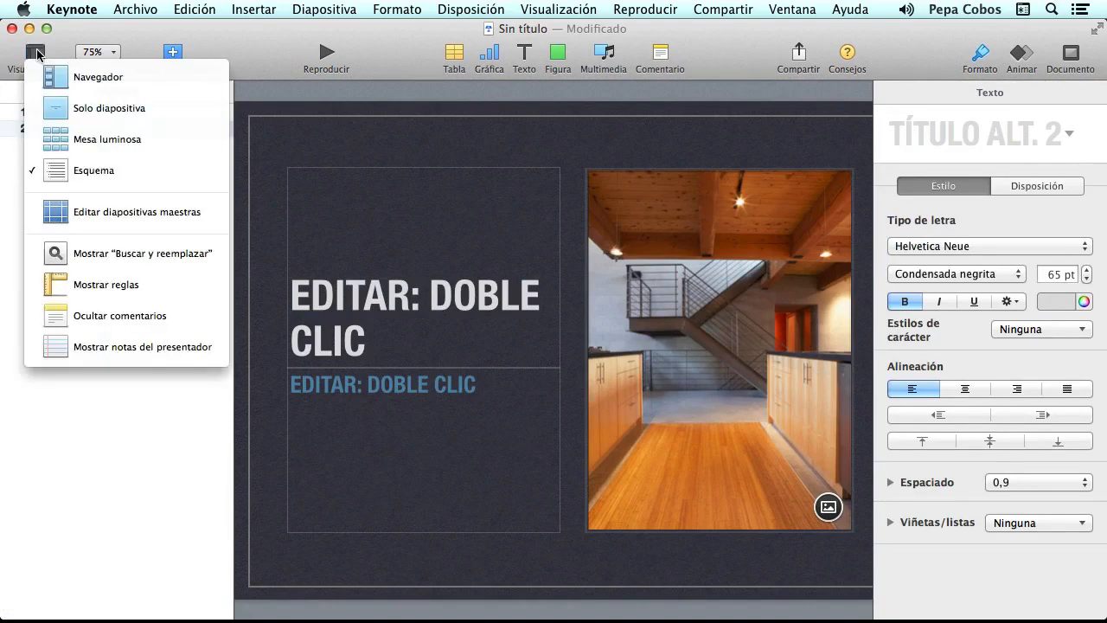
- In the Foto (horizontal) master, shrink the photo placeholder to 567 × 311 pt in the upper right
{"action": "left_click", "coordinate": [89, 213]}
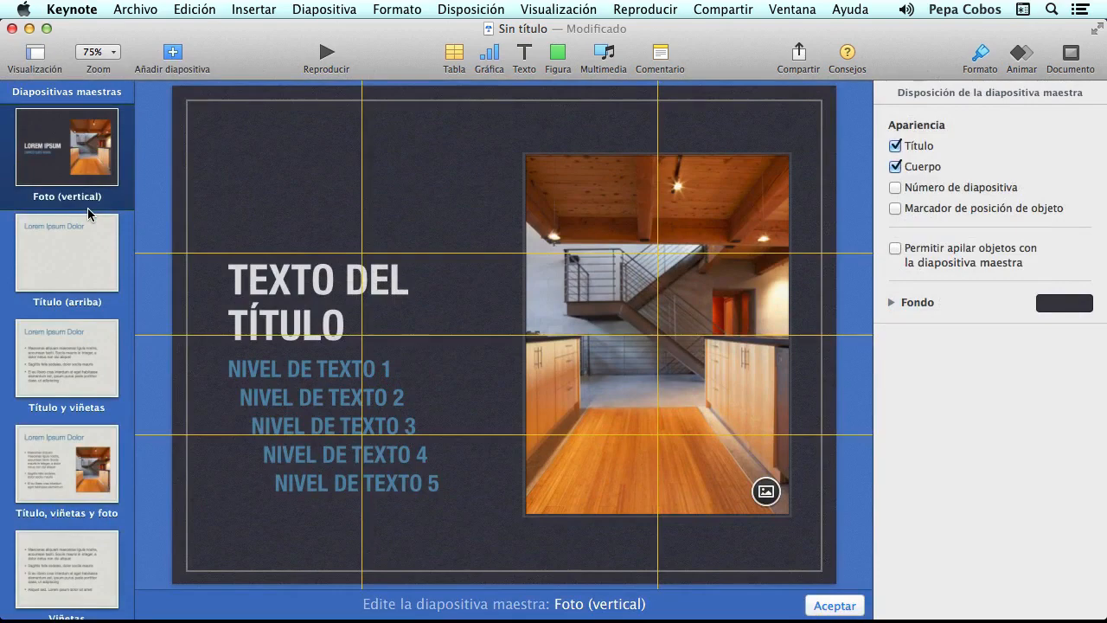
{"action": "scroll", "coordinate": [78, 213], "scroll_direction": "down", "scroll_amount": 10}
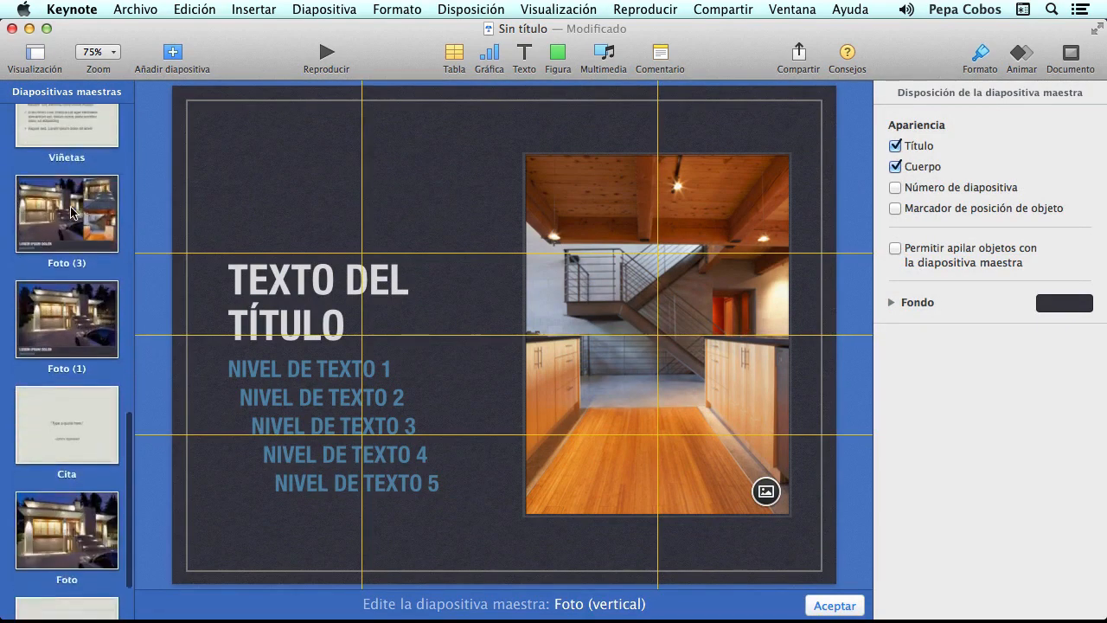
{"action": "scroll", "coordinate": [71, 212], "scroll_direction": "up", "scroll_amount": 10}
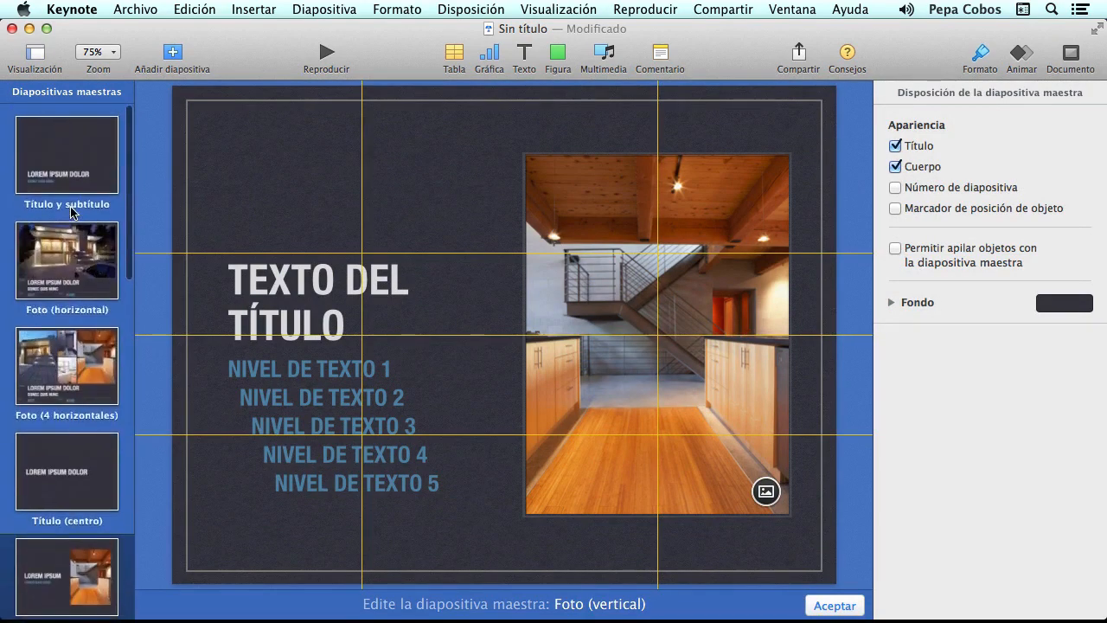
{"action": "left_click", "coordinate": [70, 244]}
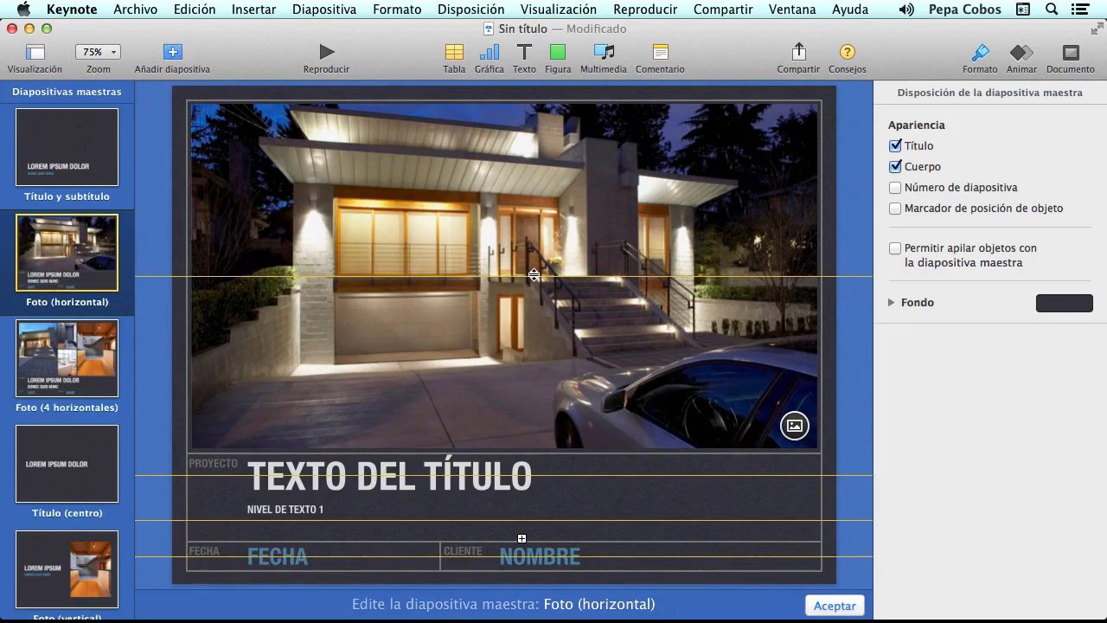
{"action": "left_click", "coordinate": [270, 378]}
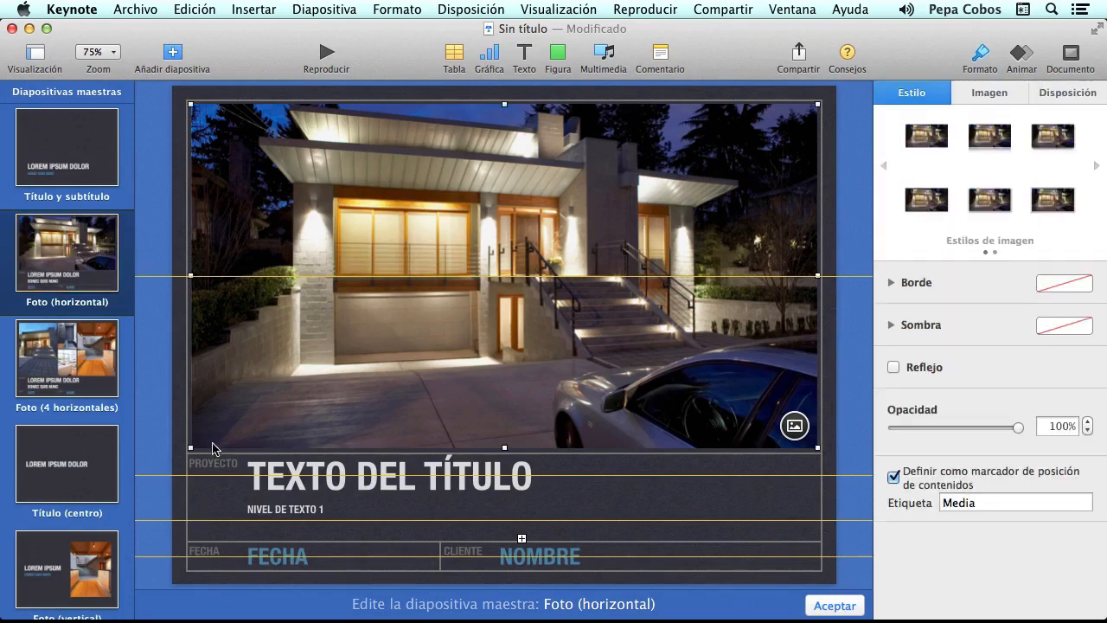
{"action": "left_click_drag", "start_coordinate": [190, 447], "coordinate": [452, 304]}
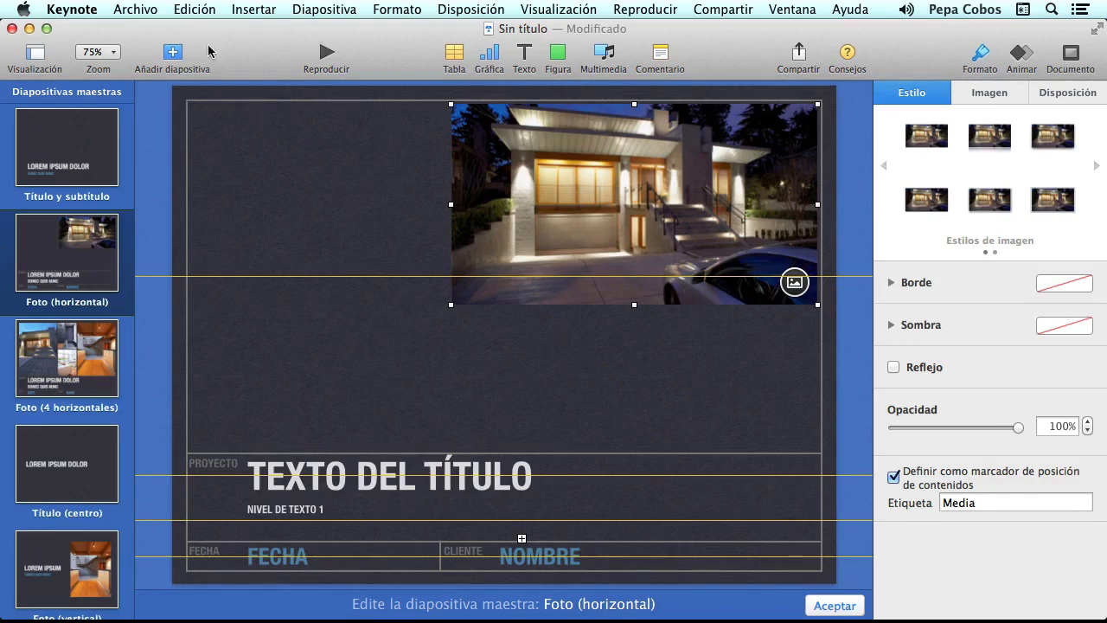
{"action": "left_click", "coordinate": [834, 605]}
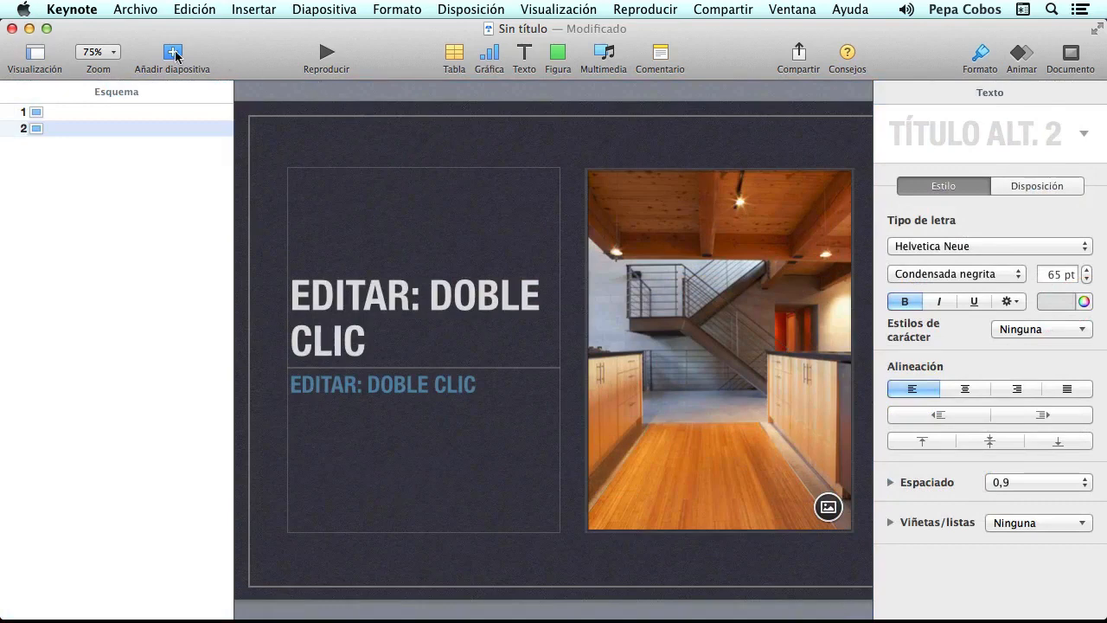
- Restore the Navegador thumbnails and add a third slide using the edited Foto (horizontal) layout
{"action": "left_click", "coordinate": [32, 53]}
{"action": "left_click", "coordinate": [76, 77]}
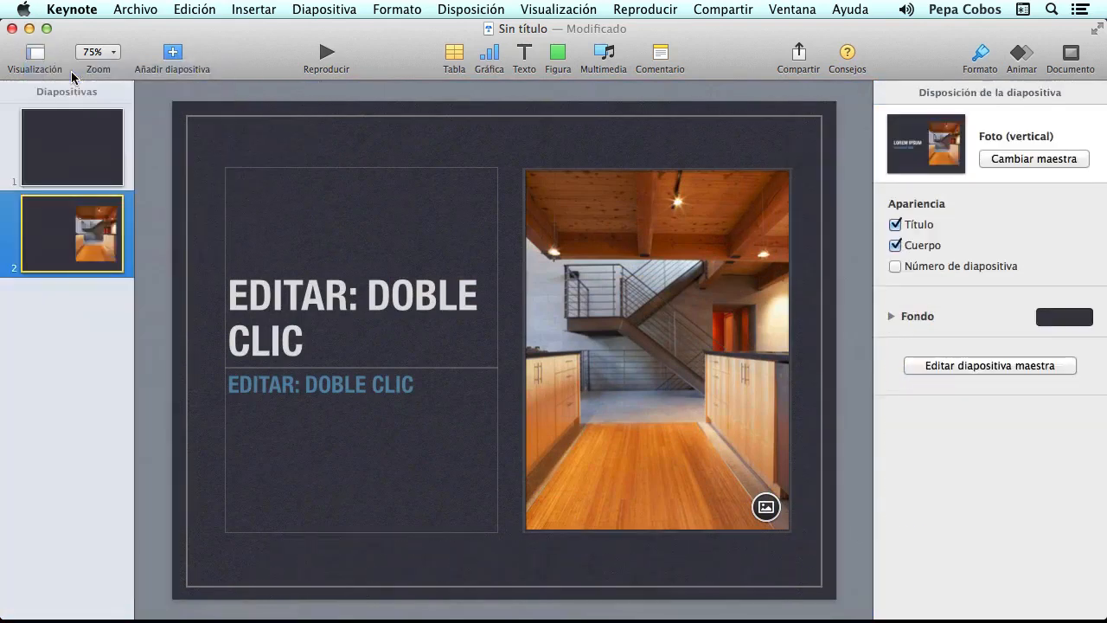
{"action": "left_click", "coordinate": [174, 53]}
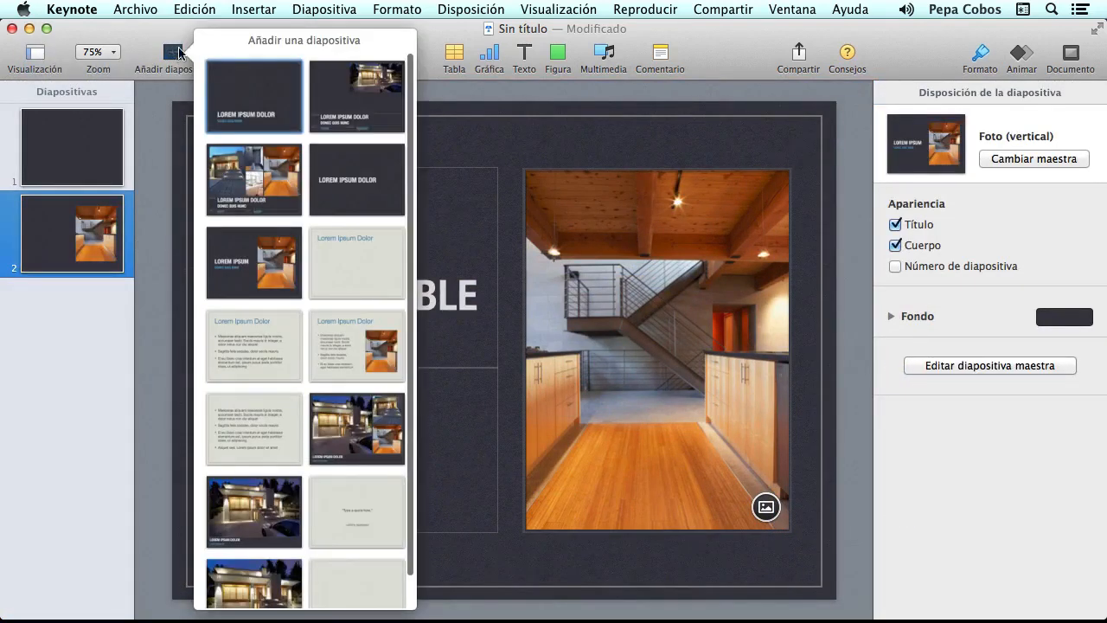
{"action": "left_click", "coordinate": [363, 102]}
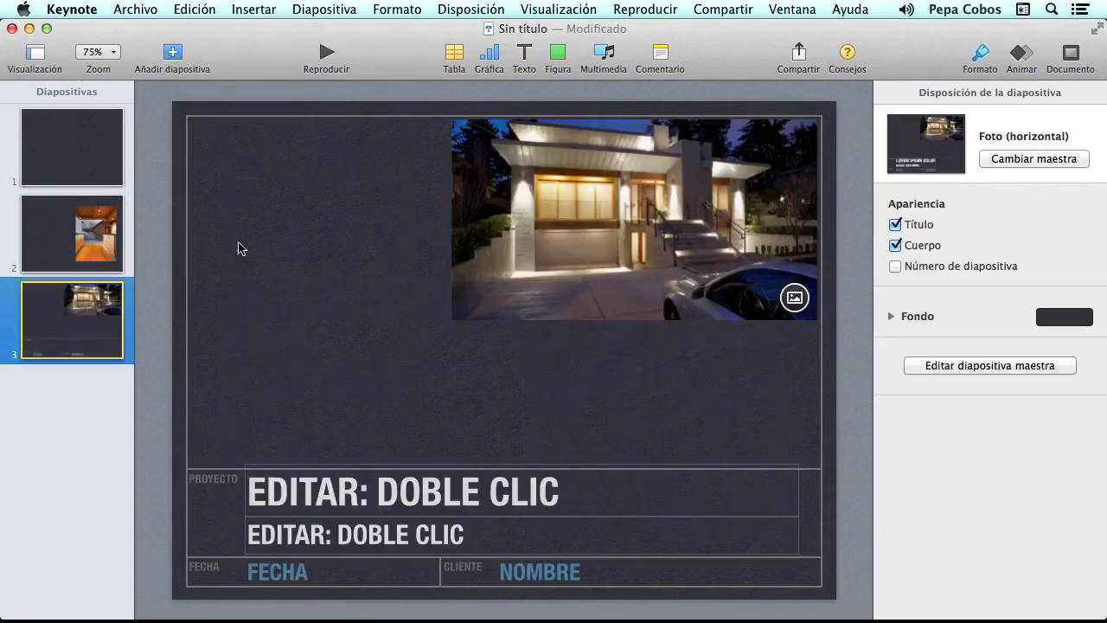
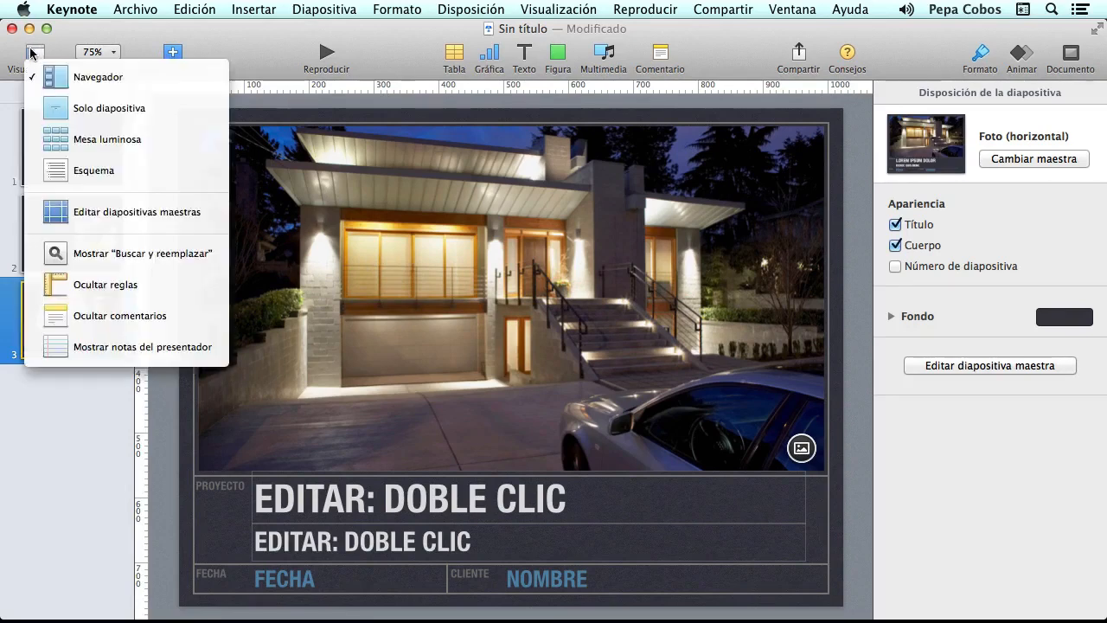
- Show the presenter notes area beneath slide 3 from the Visualización menu
{"action": "left_click", "coordinate": [112, 318]}
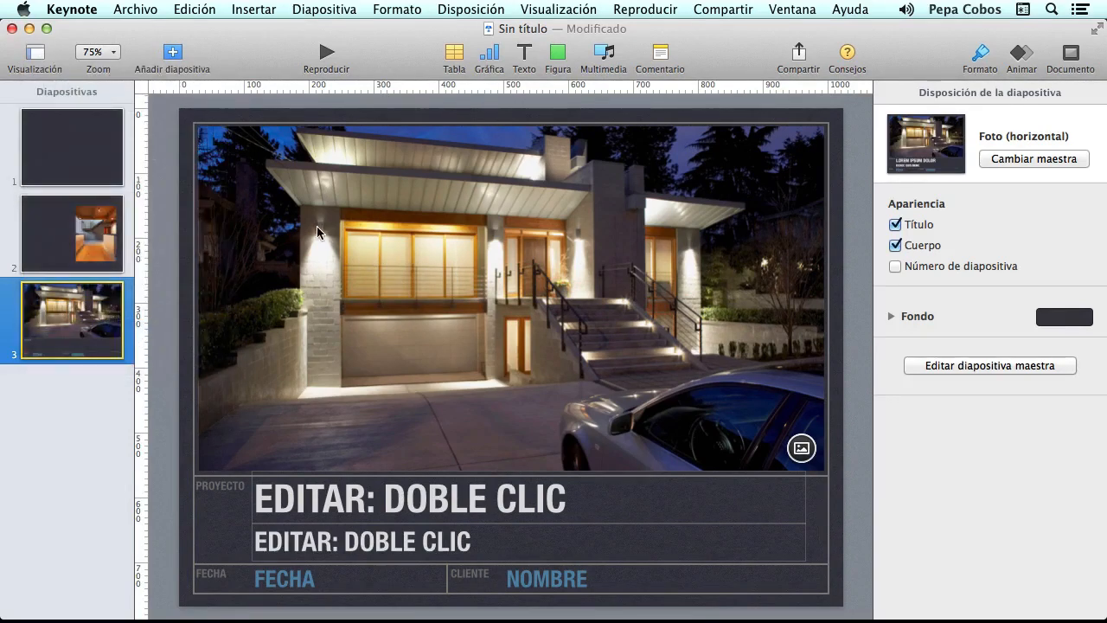
{"action": "left_click", "coordinate": [34, 56]}
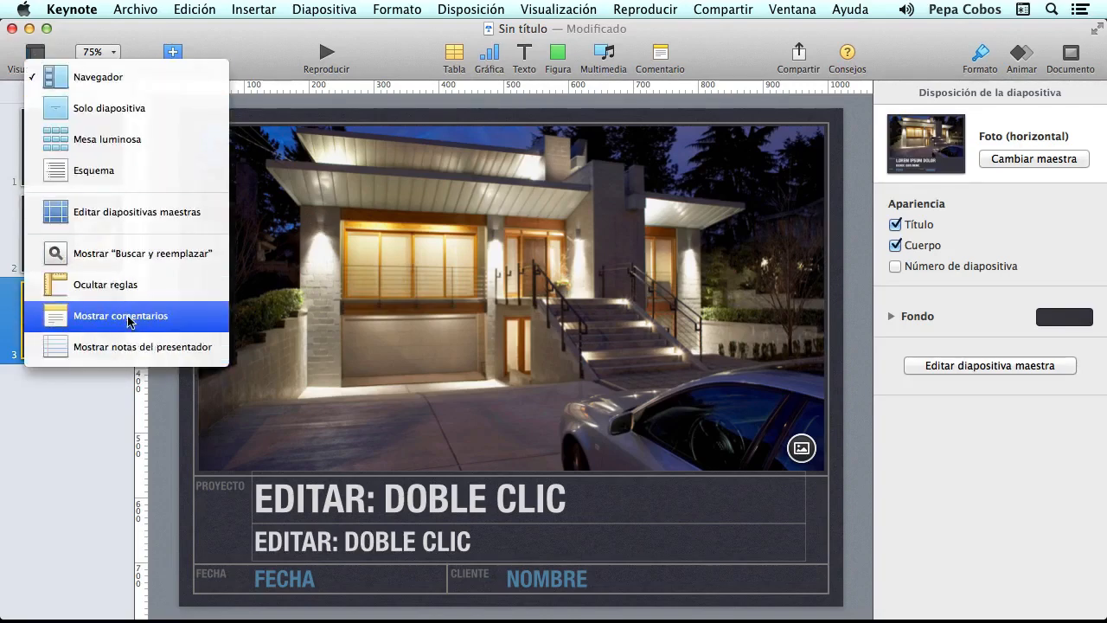
{"action": "left_click", "coordinate": [127, 318]}
{"action": "left_click", "coordinate": [37, 54]}
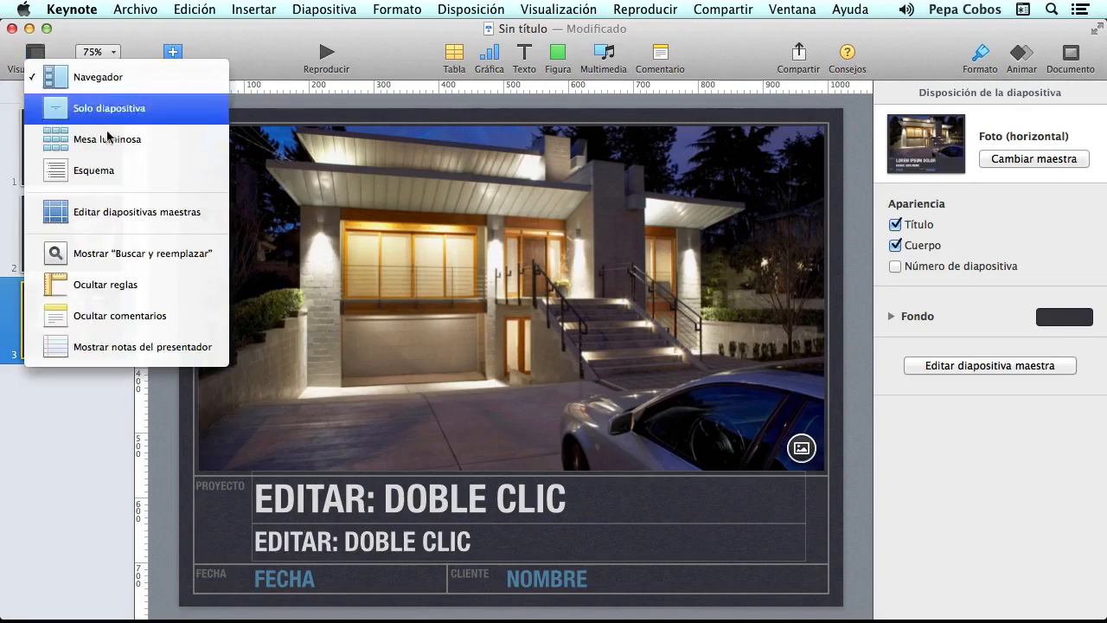
{"action": "left_click", "coordinate": [137, 350]}
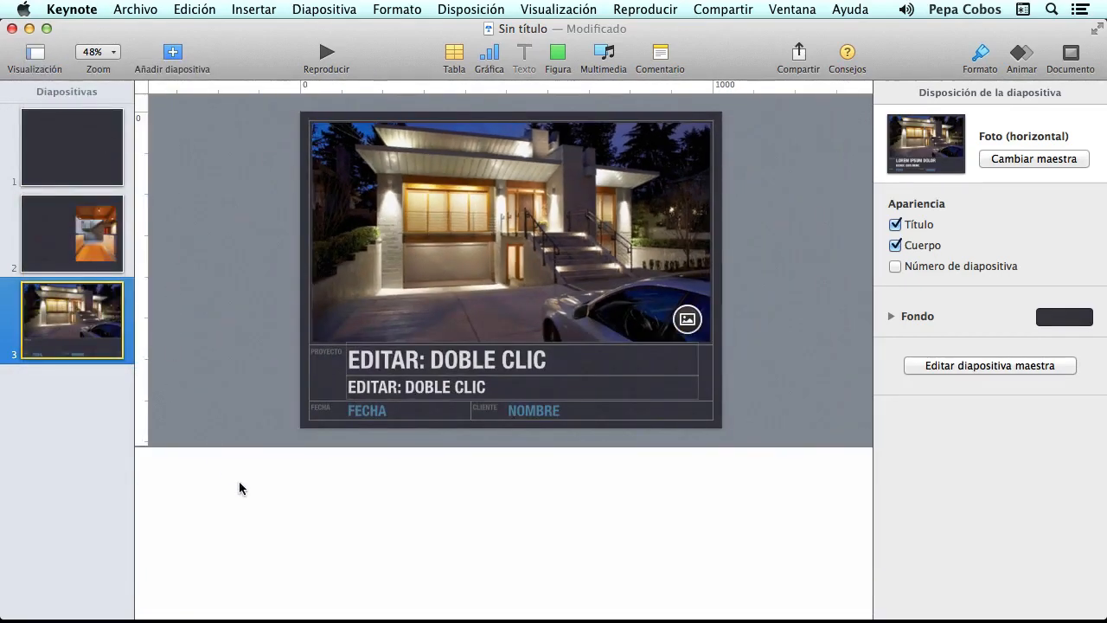
- Write the note 'Hola esta diapositiva es de la casa que hemos diseñado en el campo' for slide 3
{"action": "left_click", "coordinate": [200, 490]}
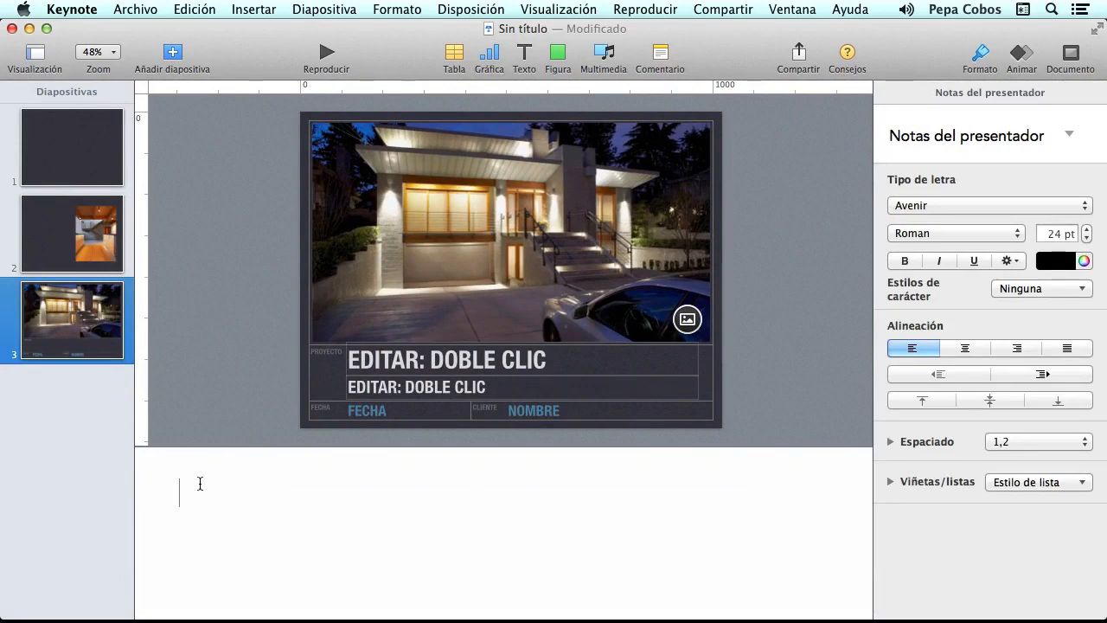
{"action": "type", "text": "Hola esta d"}
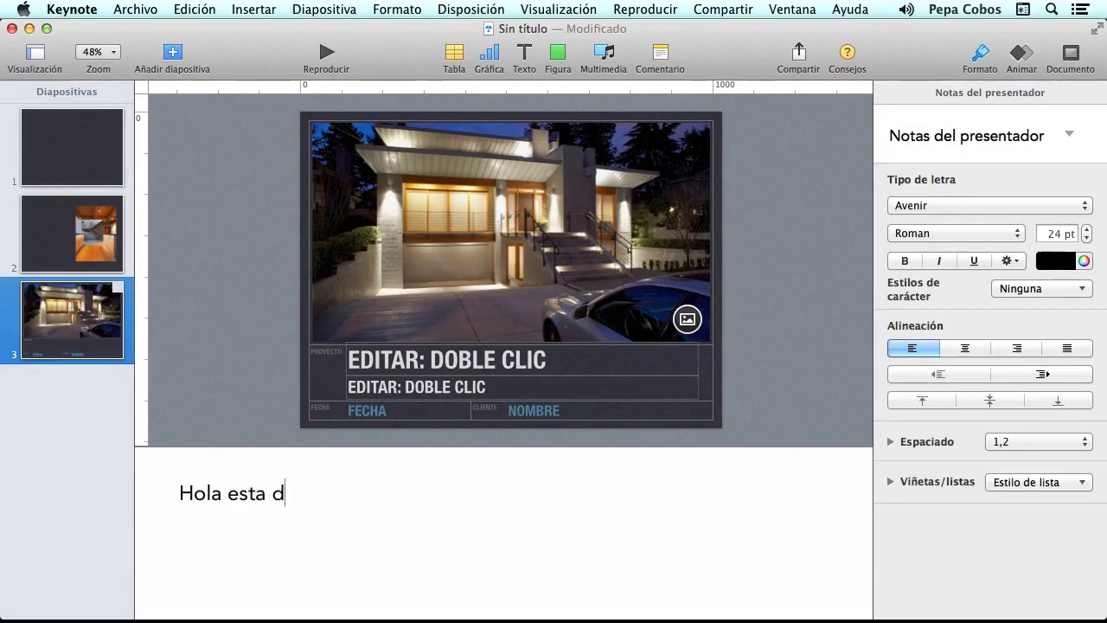
{"action": "type", "text": "ioapositiva "}
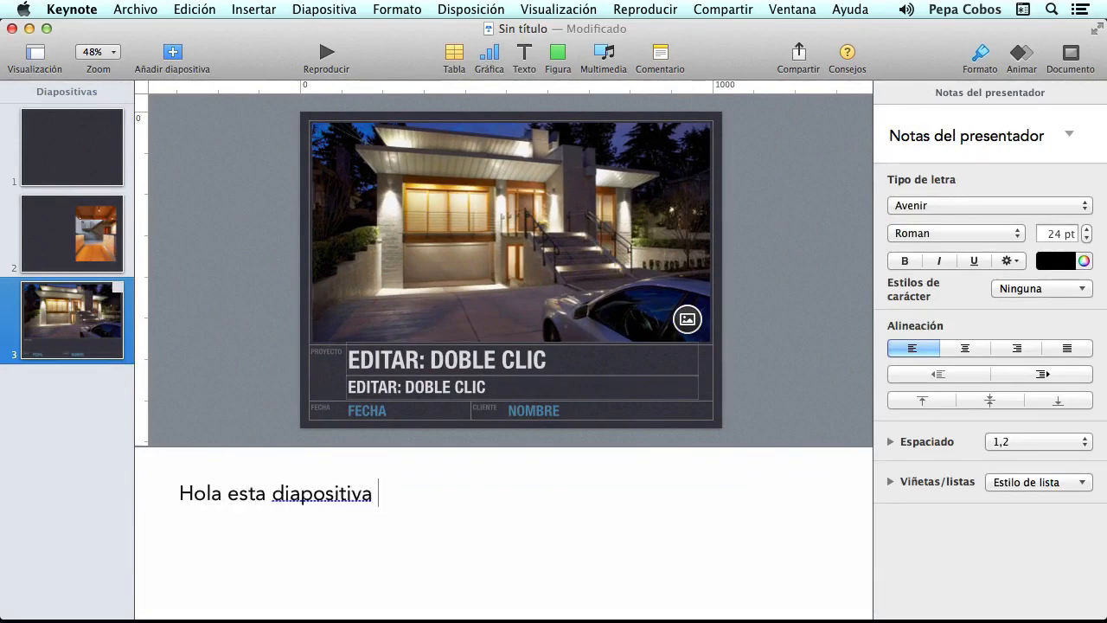
{"action": "type", "text": "es de la cas"}
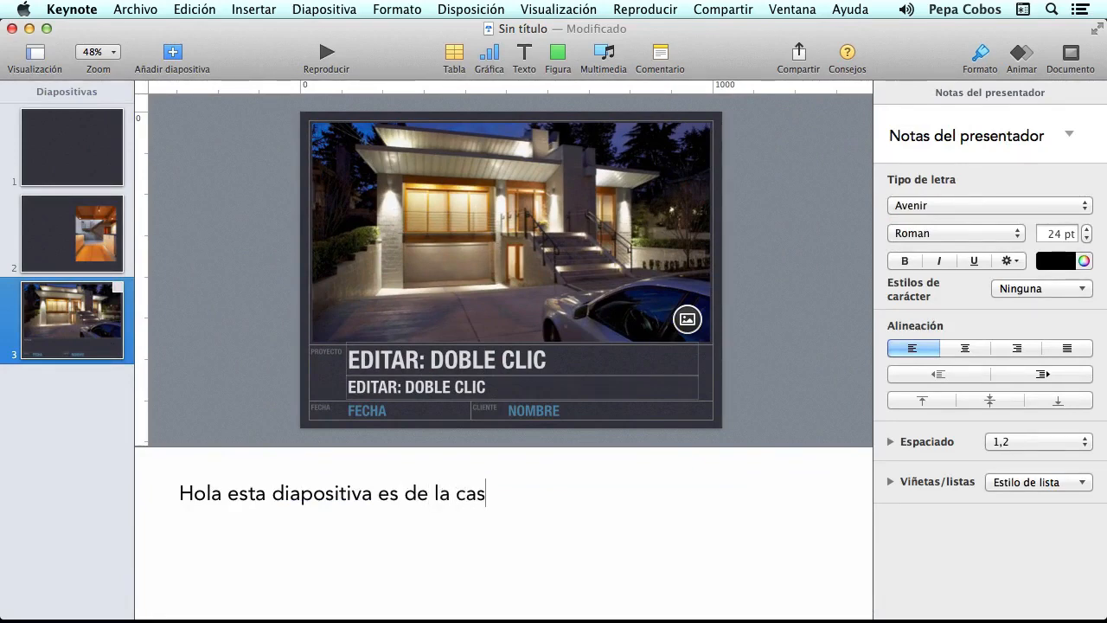
{"action": "type", "text": "a que hem"}
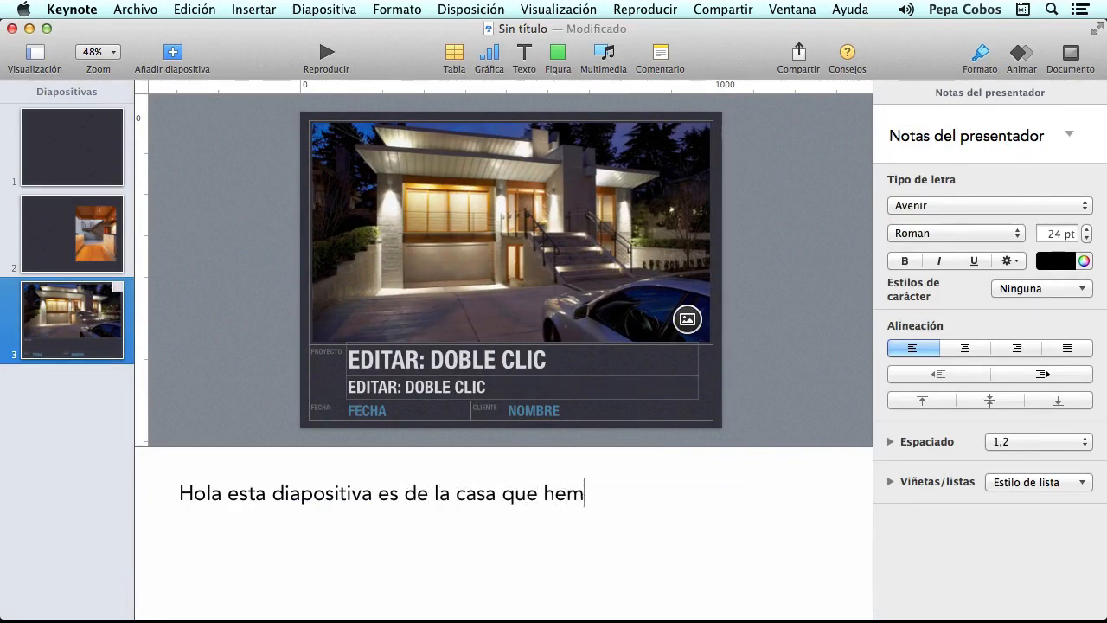
{"action": "type", "text": "os diseñado e"}
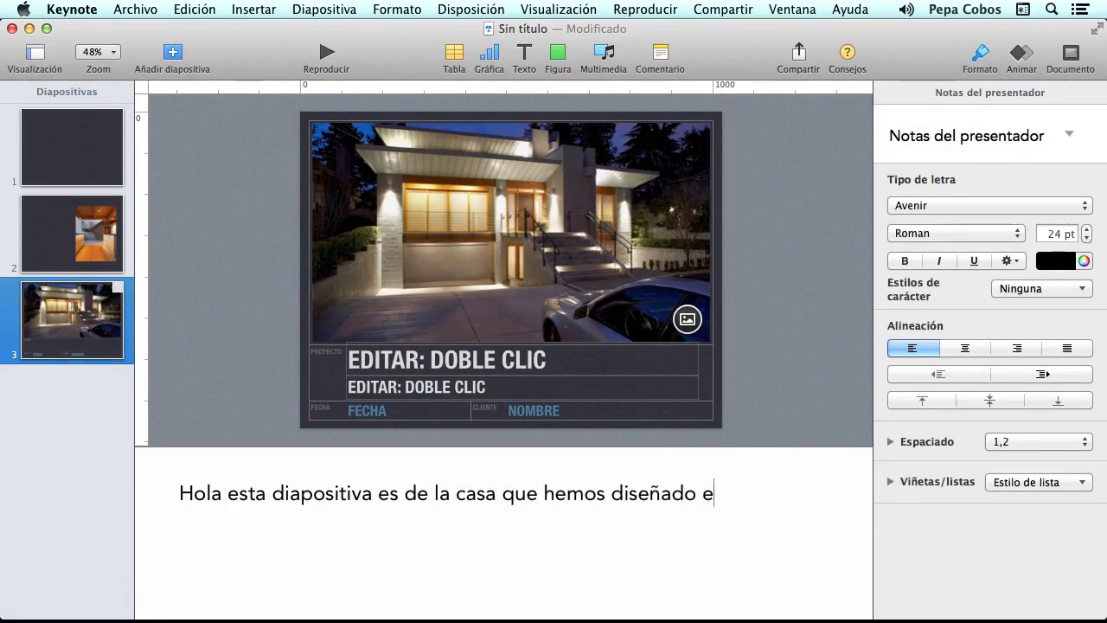
{"action": "type", "text": "n lel campo."}
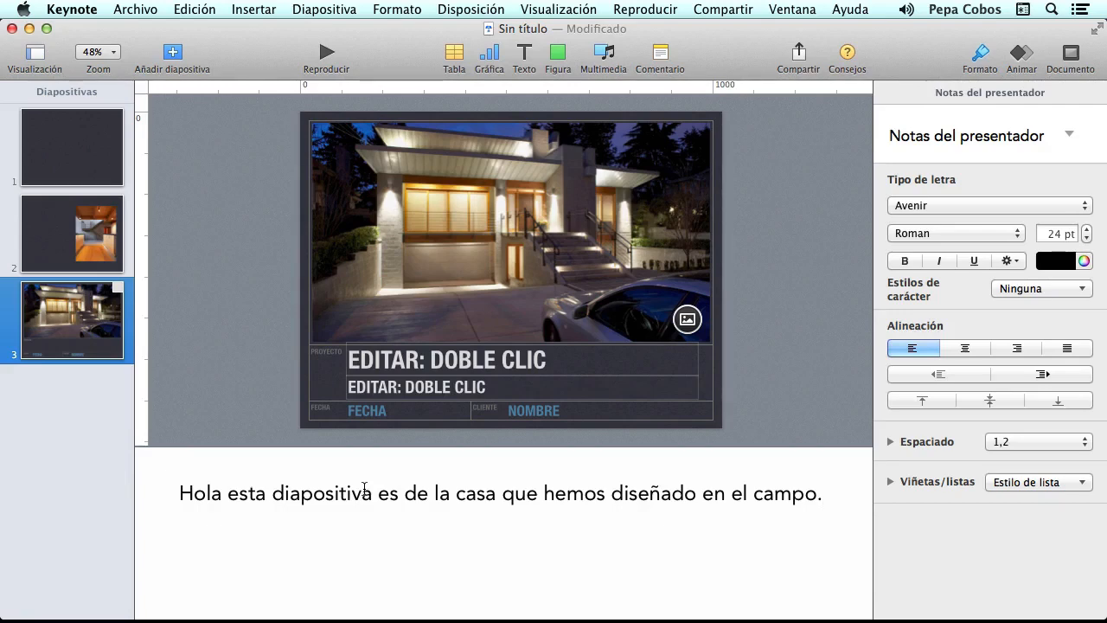
- Hide the presenter notes again and make the slide list narrower
{"action": "left_click", "coordinate": [35, 48]}
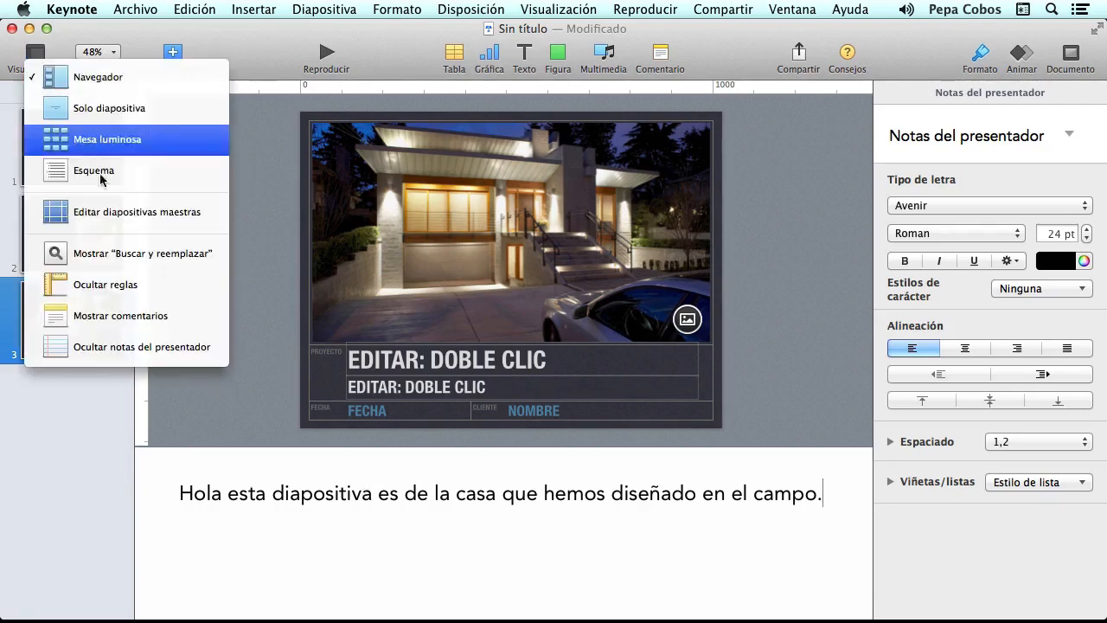
{"action": "left_click", "coordinate": [146, 347]}
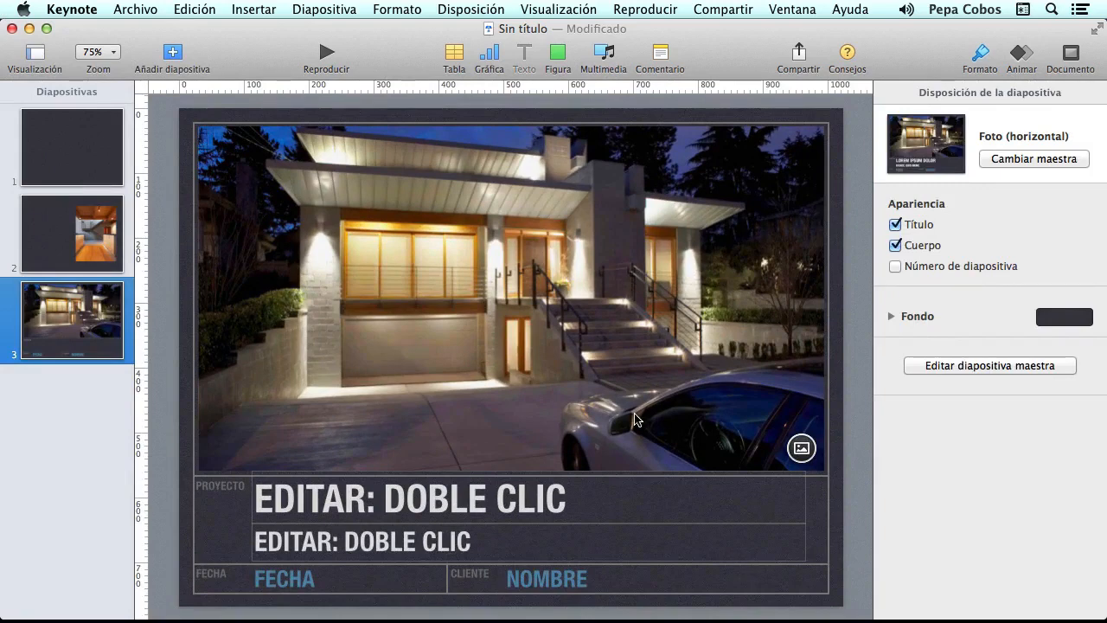
{"action": "left_click_drag", "start_coordinate": [136, 376], "coordinate": [122, 375]}
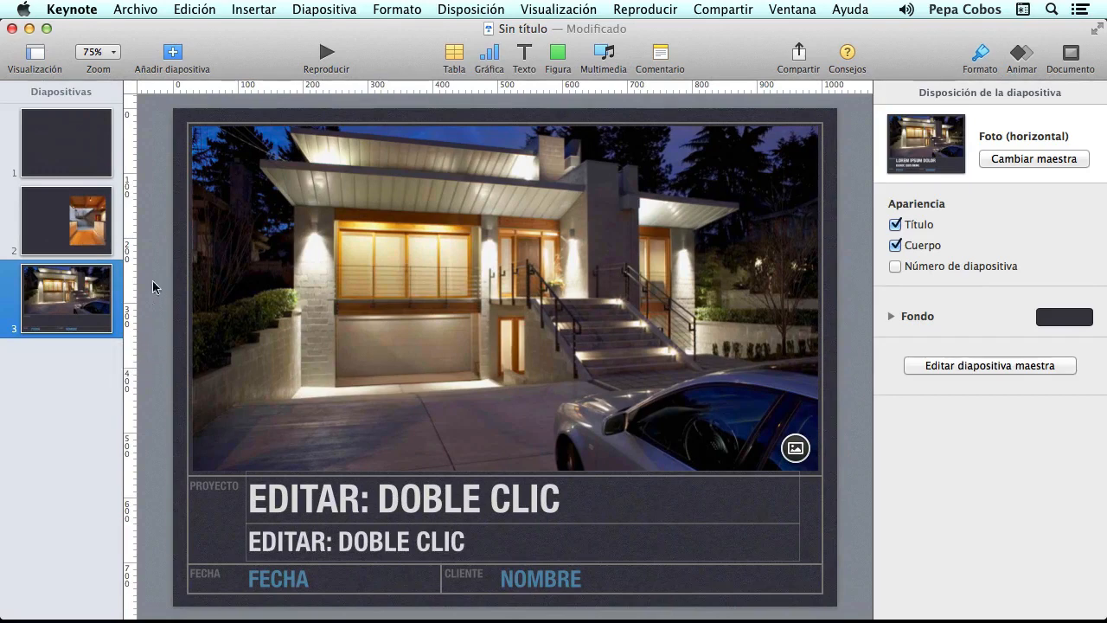
- Add Título y viñetas, Viñetas and Foto slides, moving the title-and-bullets slide to second place
{"action": "left_click", "coordinate": [171, 53]}
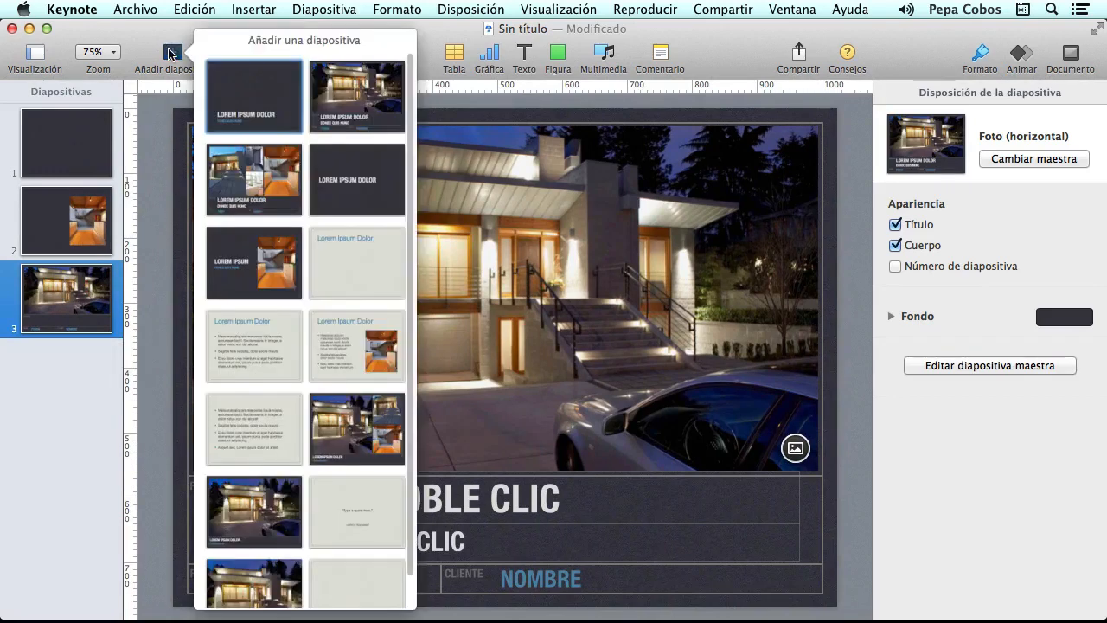
{"action": "left_click", "coordinate": [259, 350]}
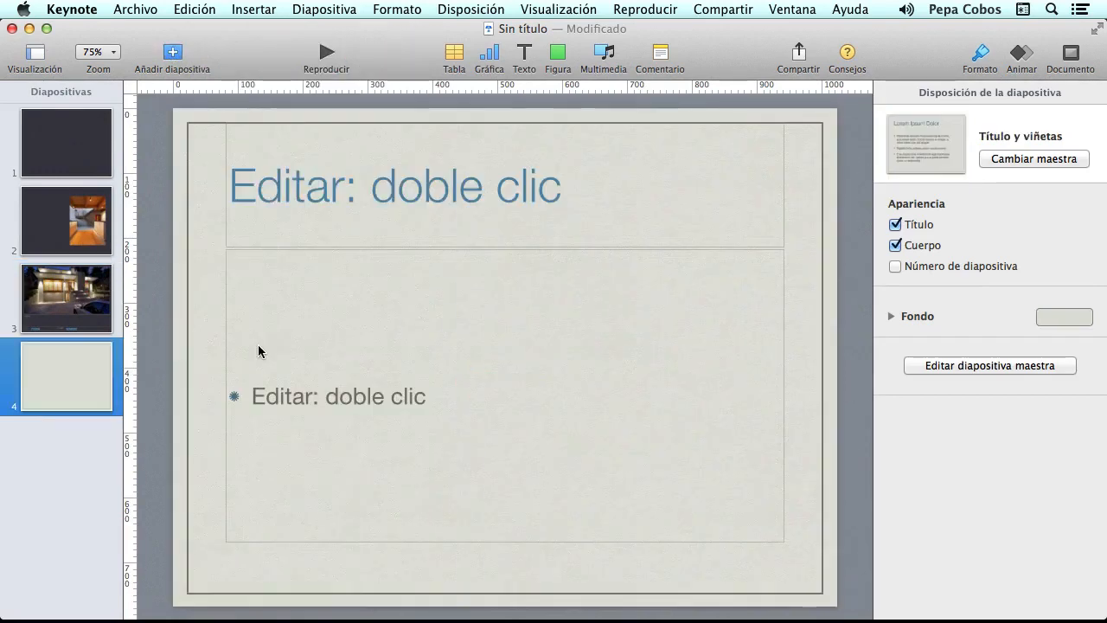
{"action": "left_click", "coordinate": [173, 52]}
{"action": "left_click", "coordinate": [262, 423]}
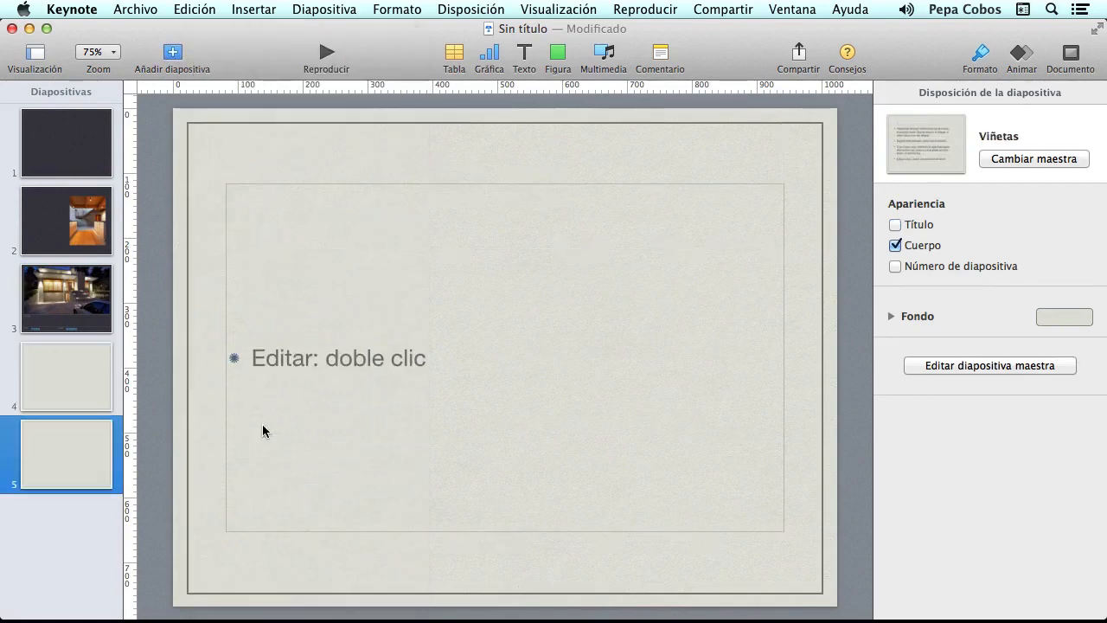
{"action": "left_click", "coordinate": [180, 54]}
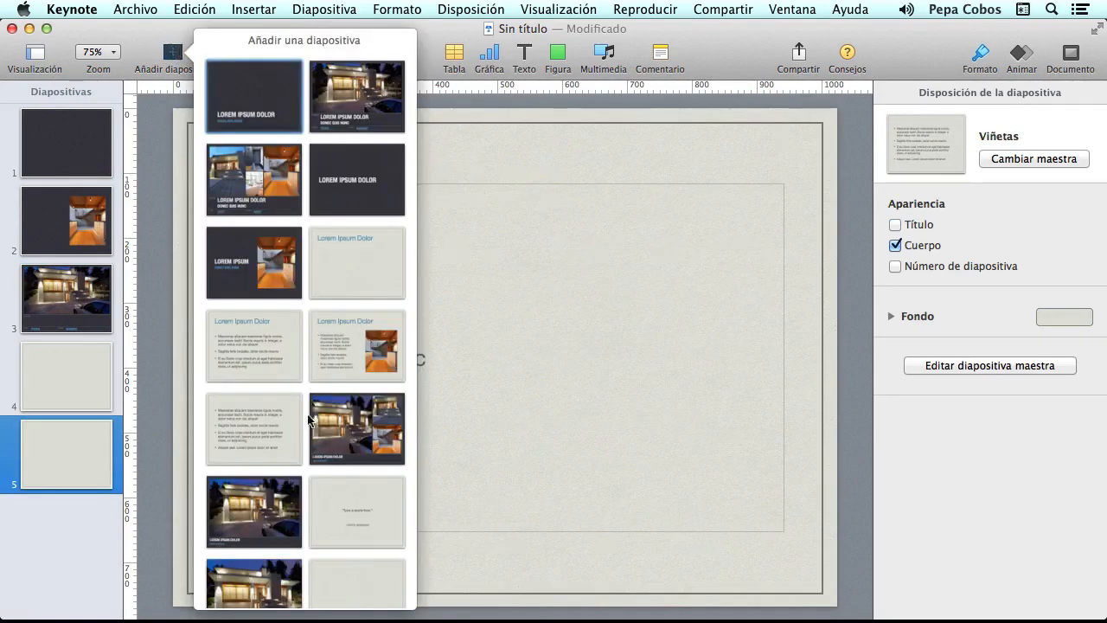
{"action": "left_click", "coordinate": [260, 509]}
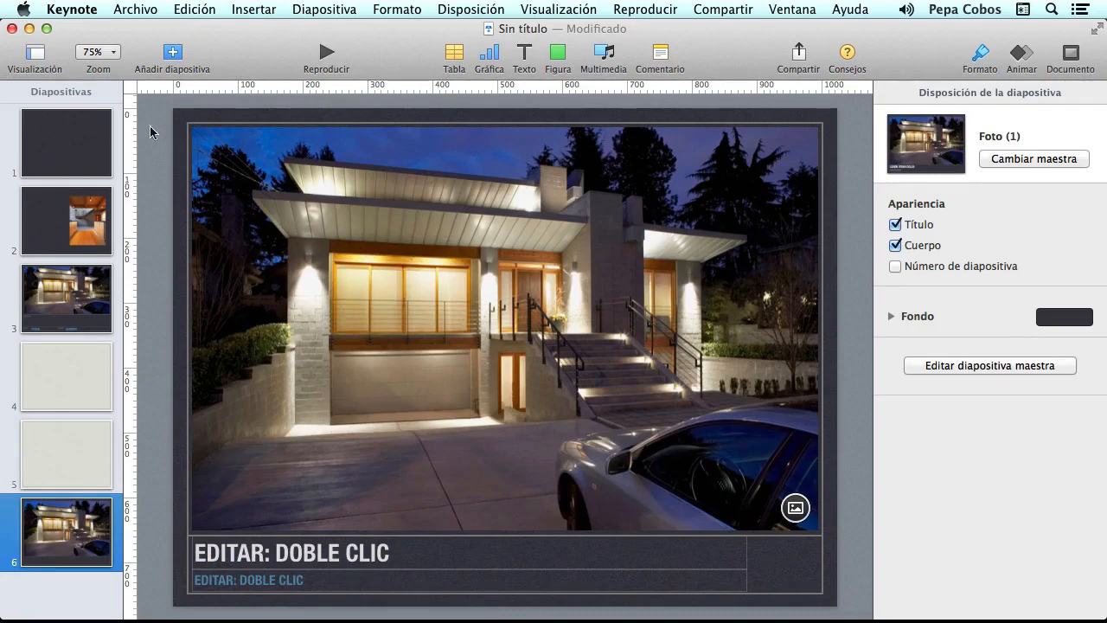
{"action": "mouse_move", "coordinate": [122, 177]}
{"action": "left_mouse_down"}
{"action": "mouse_move", "coordinate": [155, 178]}
{"action": "mouse_move", "coordinate": [134, 179]}
{"action": "left_mouse_up"}
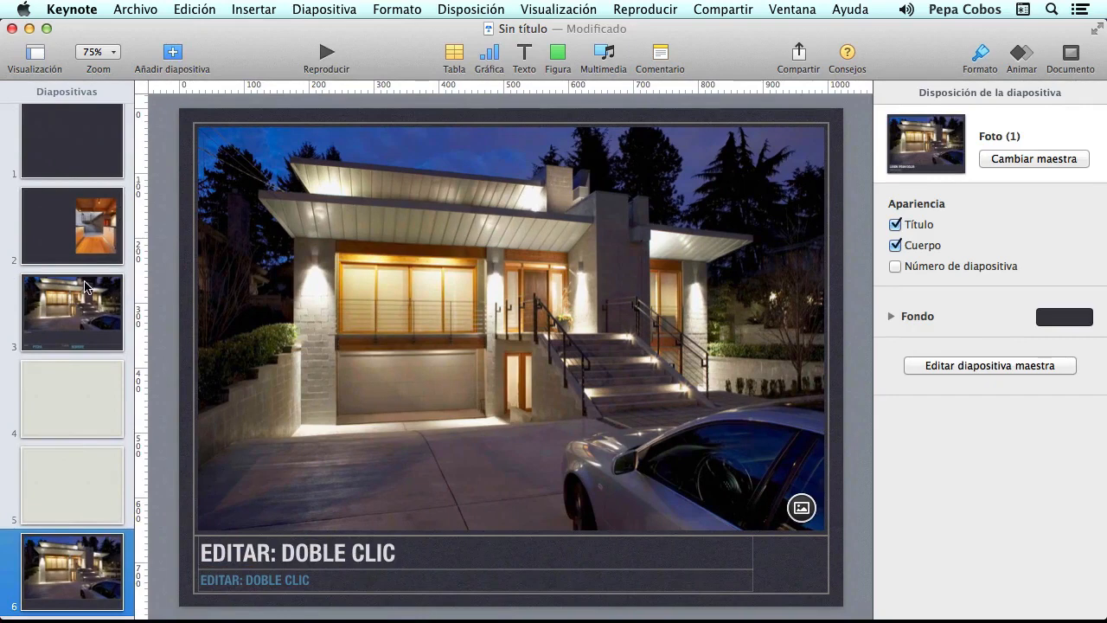
{"action": "left_click_drag", "start_coordinate": [67, 412], "coordinate": [58, 230]}
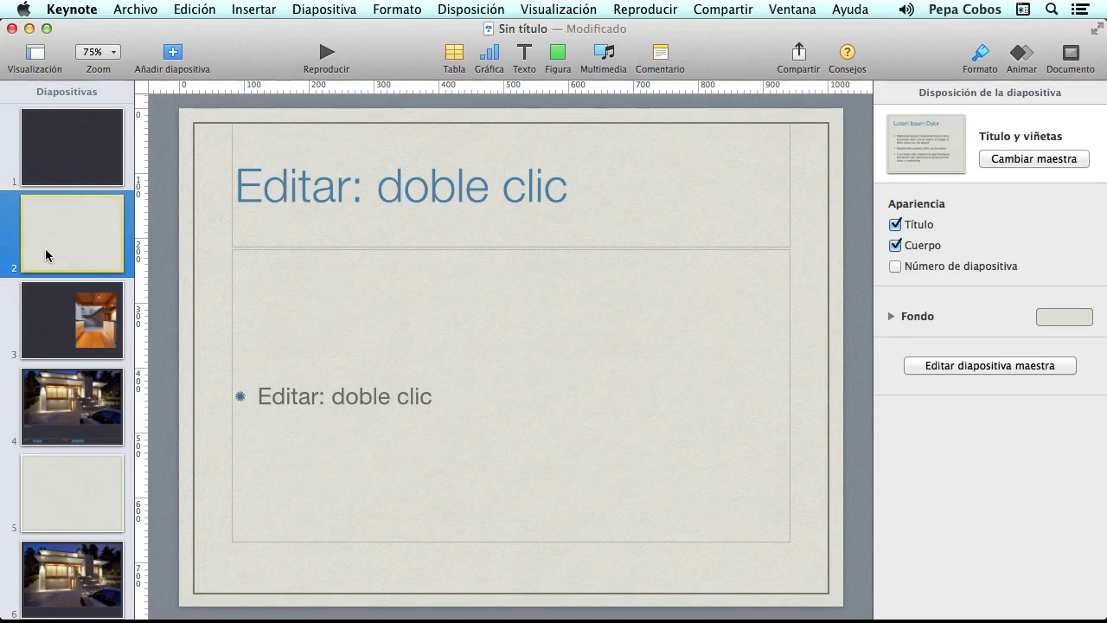
- Indent slides 2 and 3 under title slide 1, testing that the group collapses and expands
{"action": "key", "text": "Tab"}
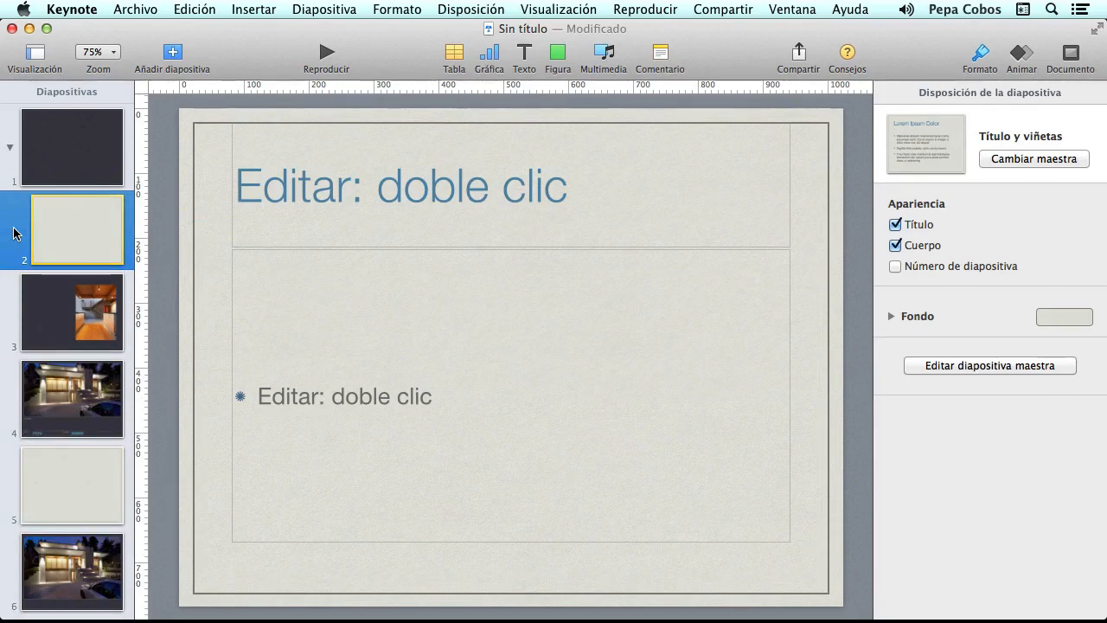
{"action": "left_click", "coordinate": [11, 150]}
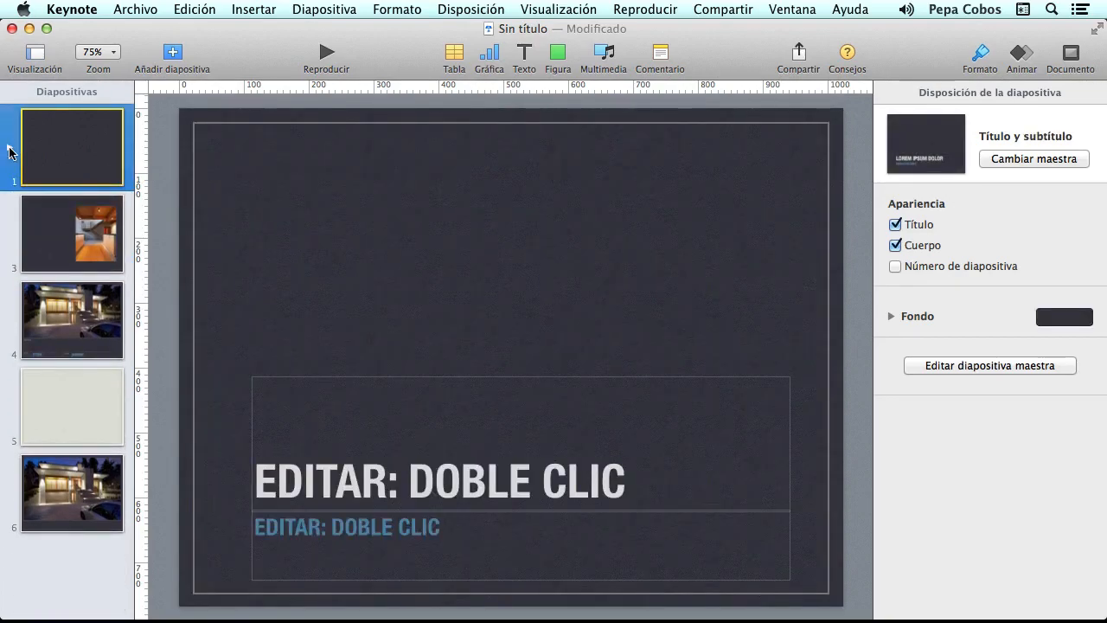
{"action": "left_click", "coordinate": [10, 150]}
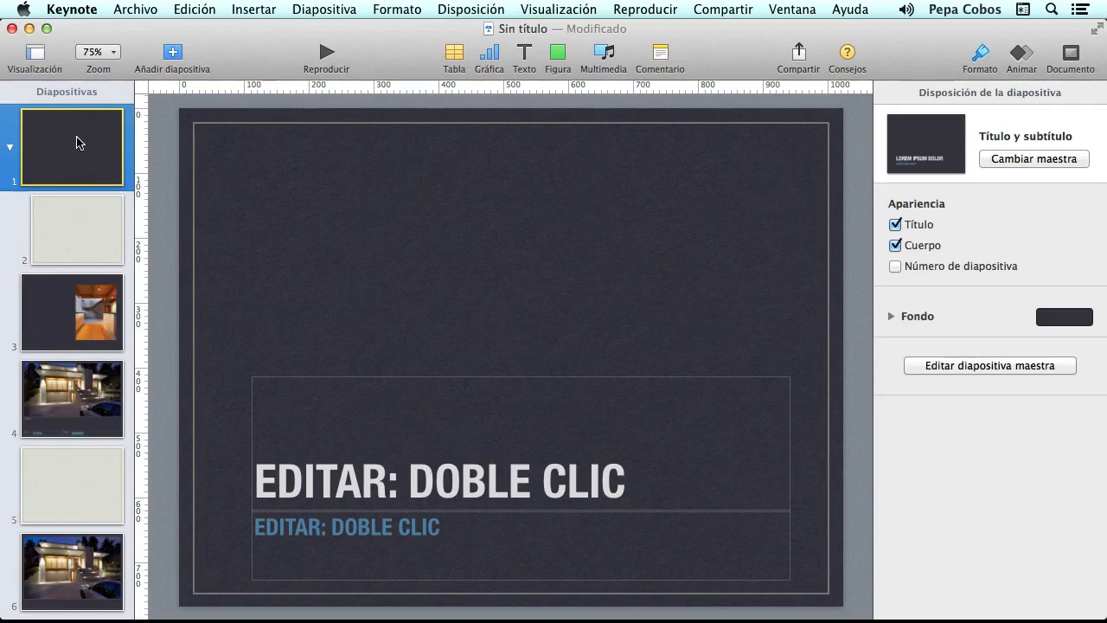
{"action": "left_click", "coordinate": [9, 148]}
{"action": "left_click", "coordinate": [9, 149]}
{"action": "mouse_move", "coordinate": [63, 315]}
{"action": "left_mouse_down"}
{"action": "mouse_move", "coordinate": [53, 323]}
{"action": "mouse_move", "coordinate": [68, 321]}
{"action": "left_mouse_up"}
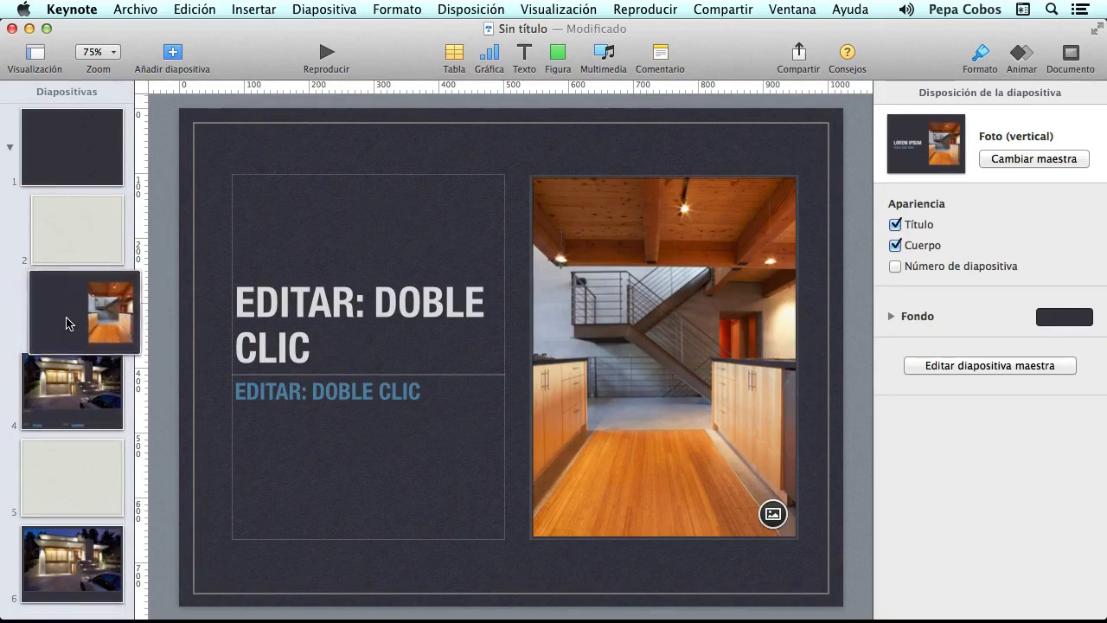
- Outdent slides 2 and 3 back to the top level of the slide list
{"action": "left_click", "coordinate": [10, 148]}
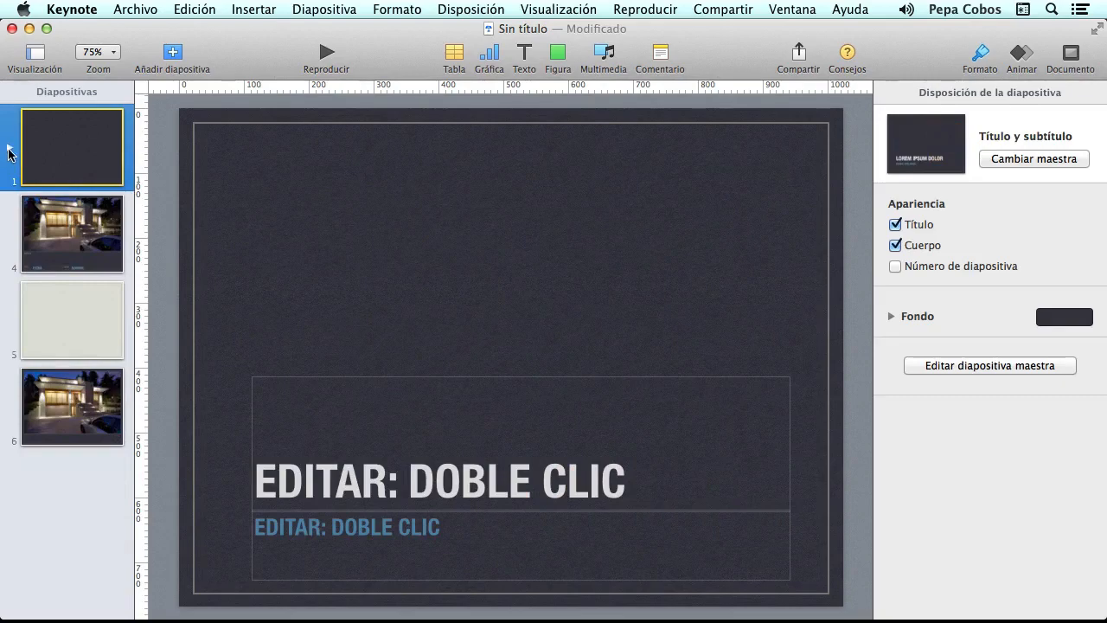
{"action": "left_click", "coordinate": [10, 150]}
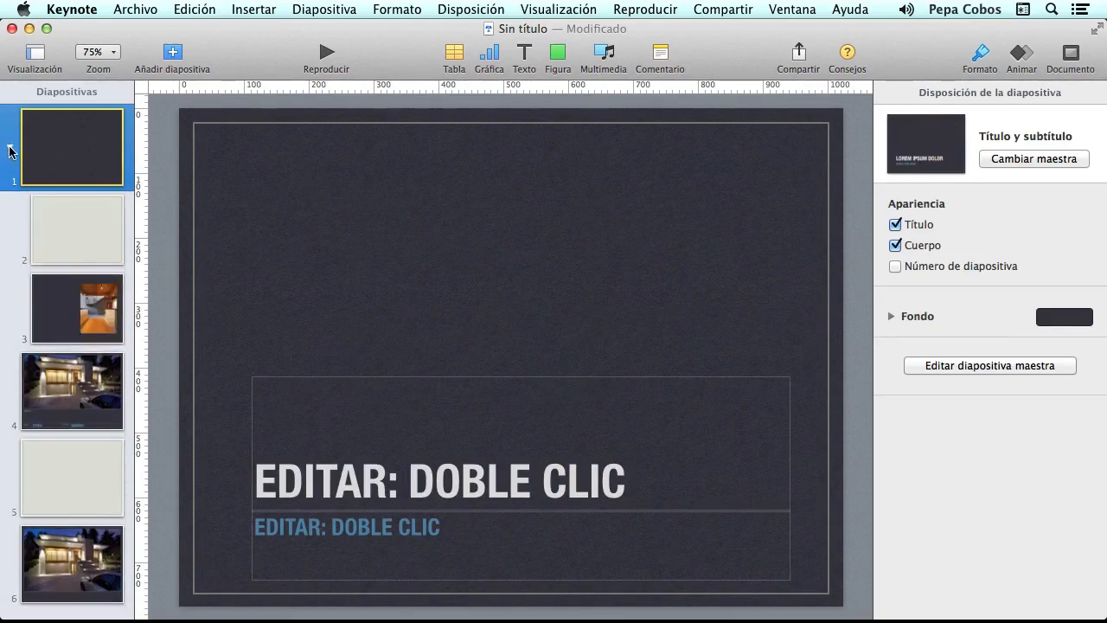
{"action": "left_click", "coordinate": [82, 243]}
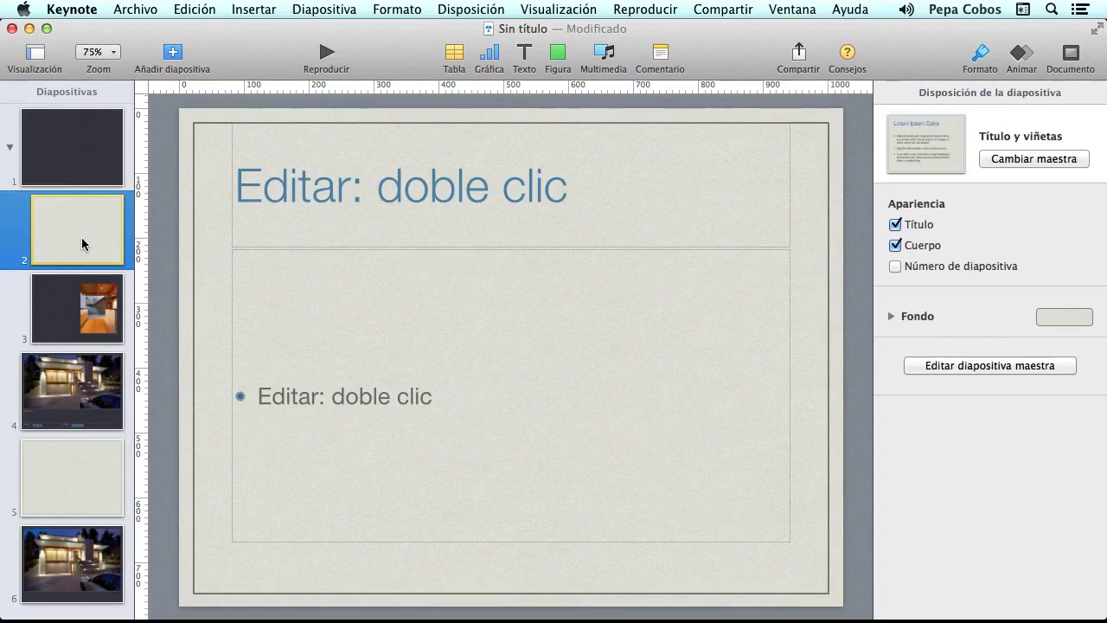
{"action": "key", "text": "shift"}
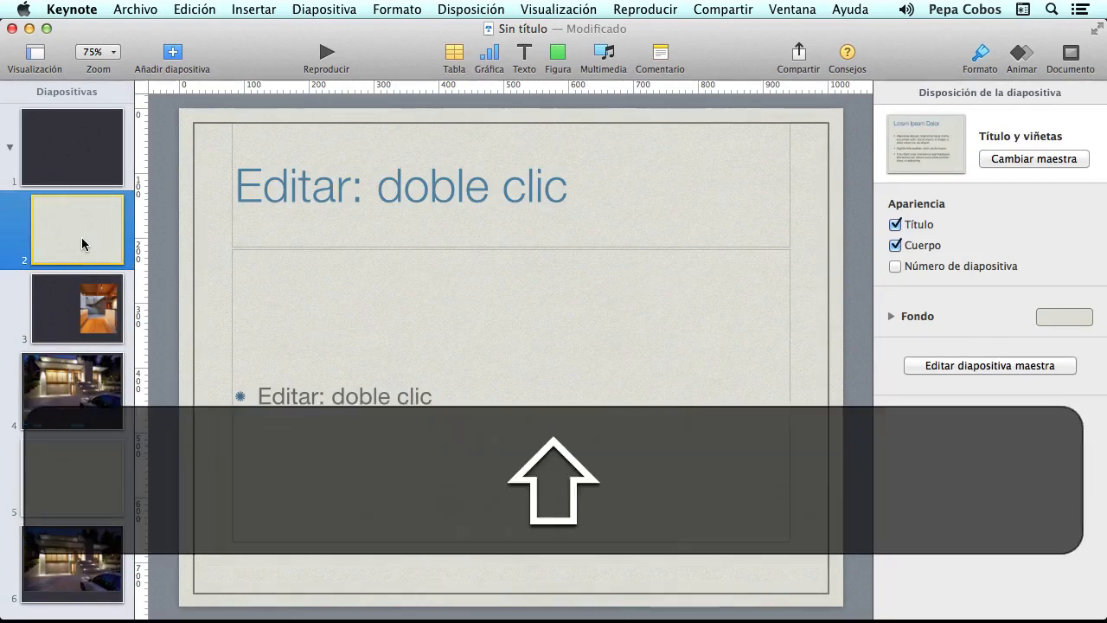
{"action": "key", "text": "shift+Tab"}
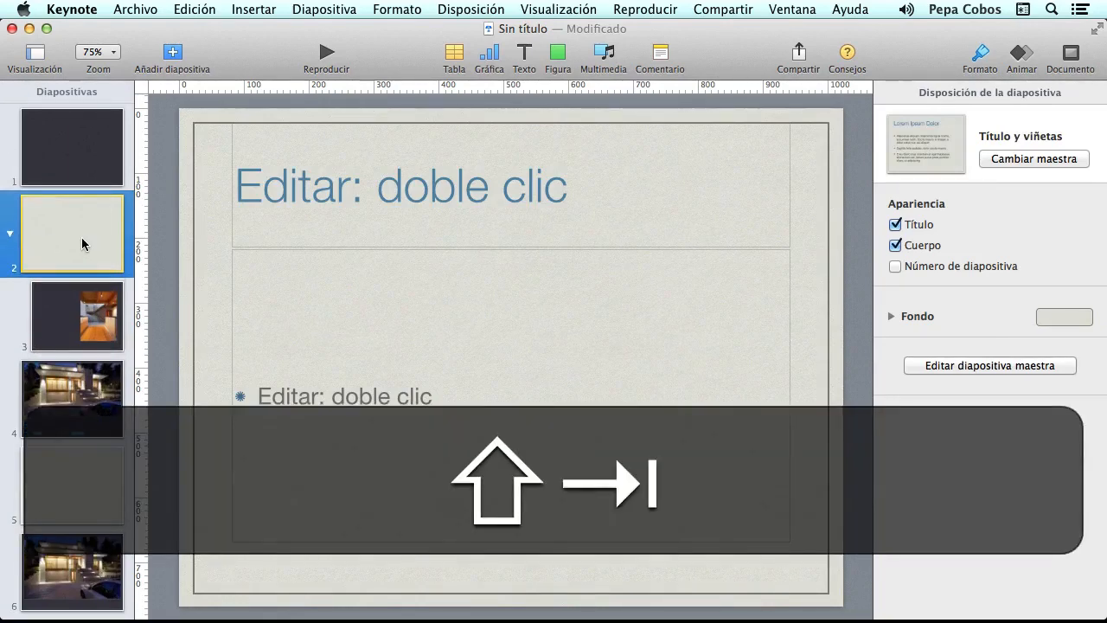
{"action": "left_click", "coordinate": [67, 305]}
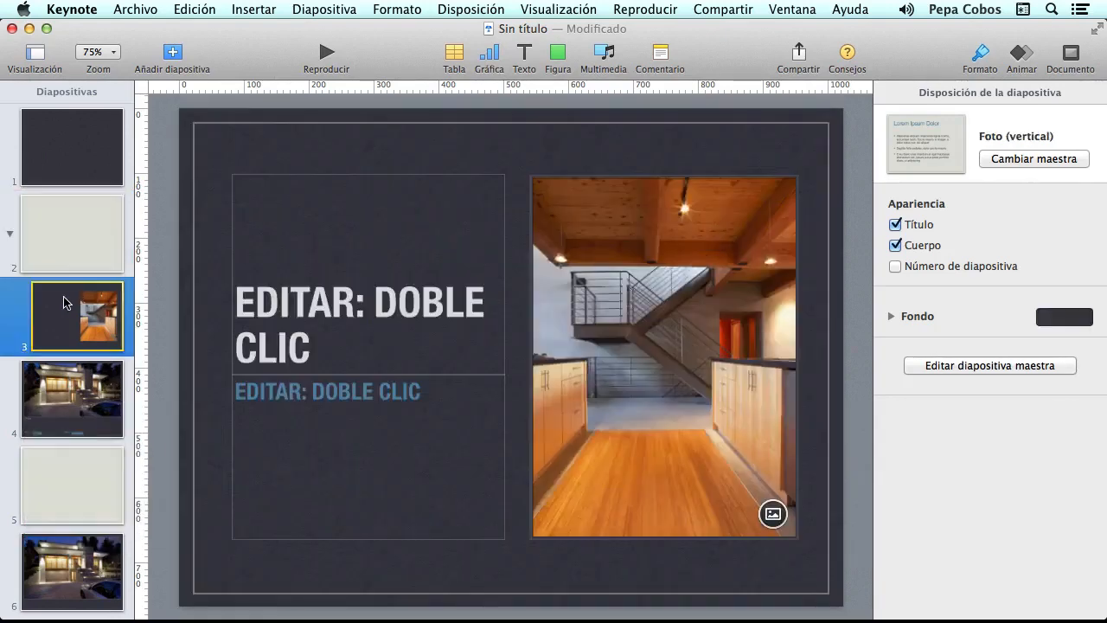
{"action": "left_click_drag", "start_coordinate": [62, 304], "coordinate": [49, 308]}
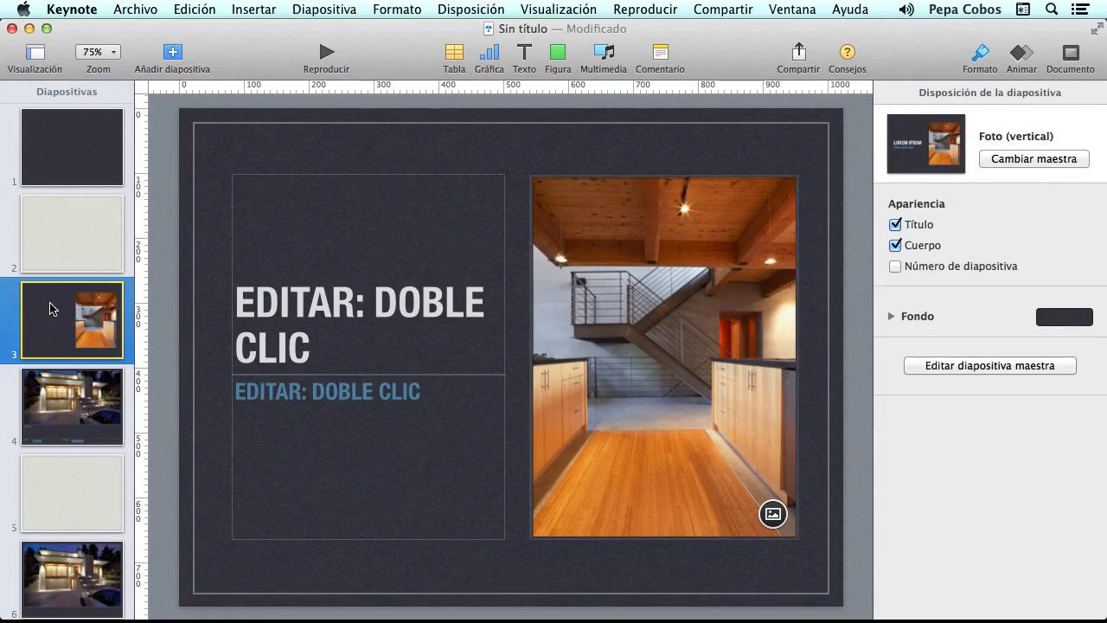
- Delete the blank bullets-only slide 5
{"action": "scroll", "coordinate": [54, 307], "scroll_direction": "down", "scroll_amount": 1}
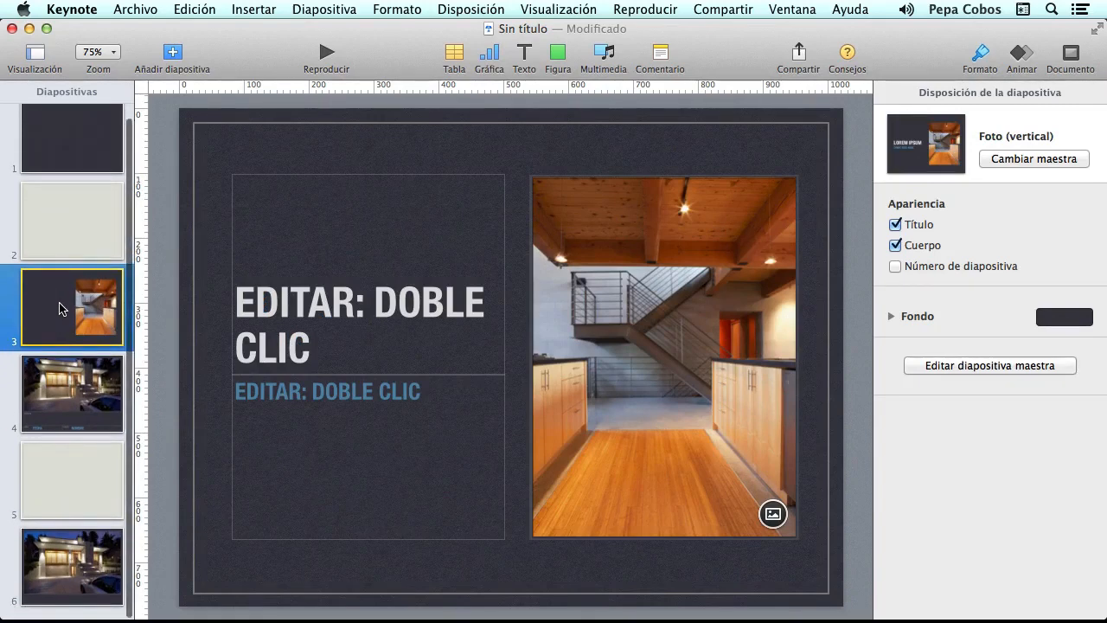
{"action": "left_click", "coordinate": [86, 491]}
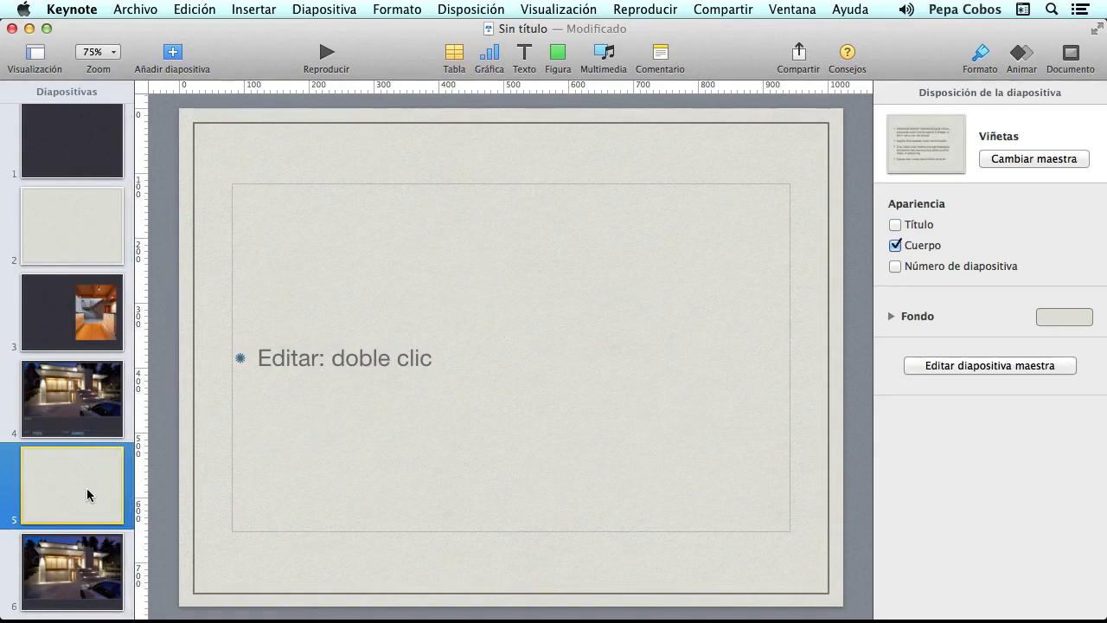
{"action": "key", "text": "BackSpace"}
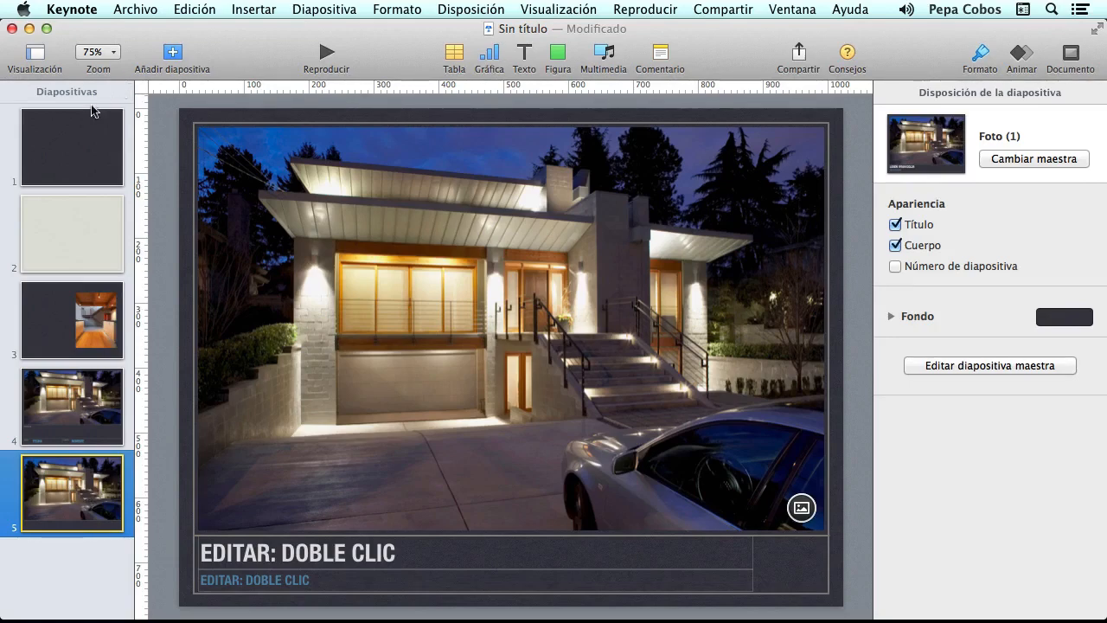
- Title slide 1 'ESTA ES MI PRIMERA PRESENTACIÓN' with a subtitle crediting the author by name
{"action": "left_click", "coordinate": [69, 145]}
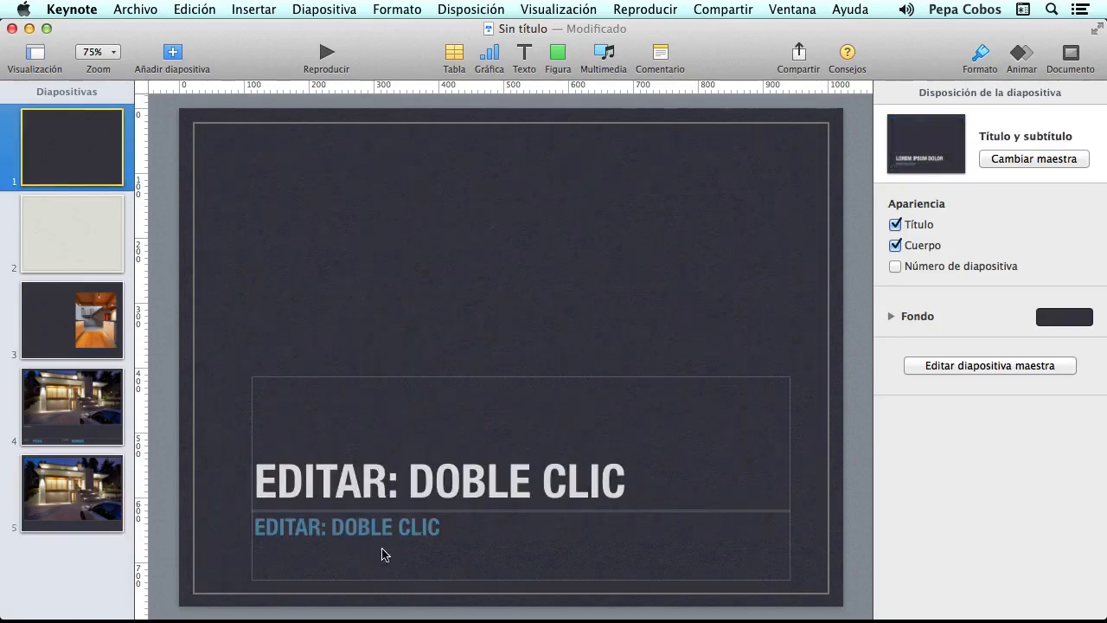
{"action": "double_click", "coordinate": [449, 480]}
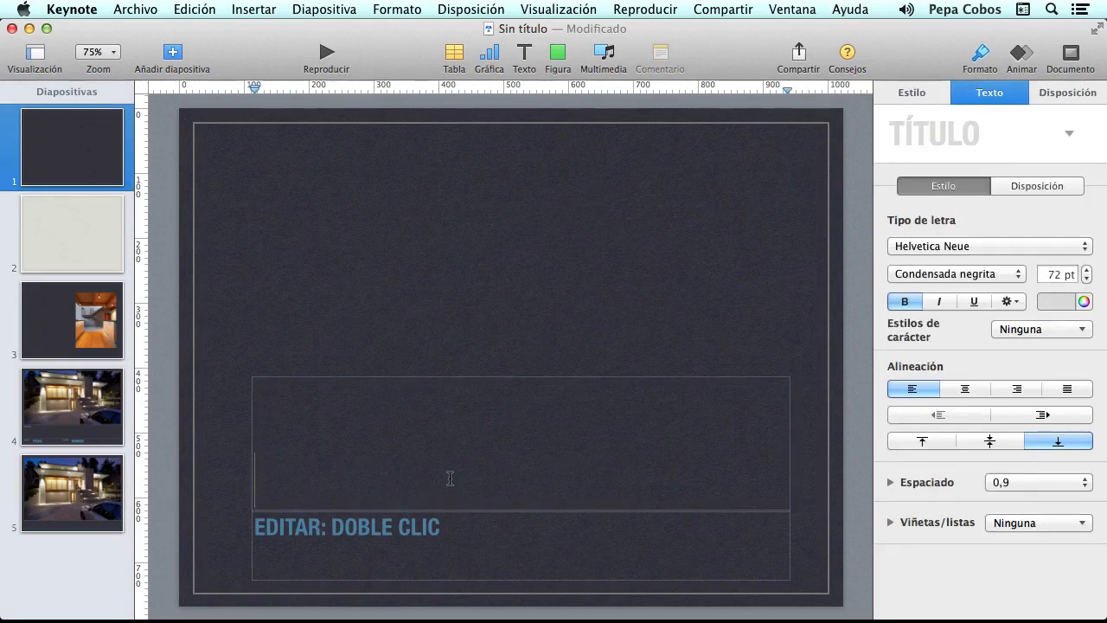
{"action": "type", "text": "ESTA ES"}
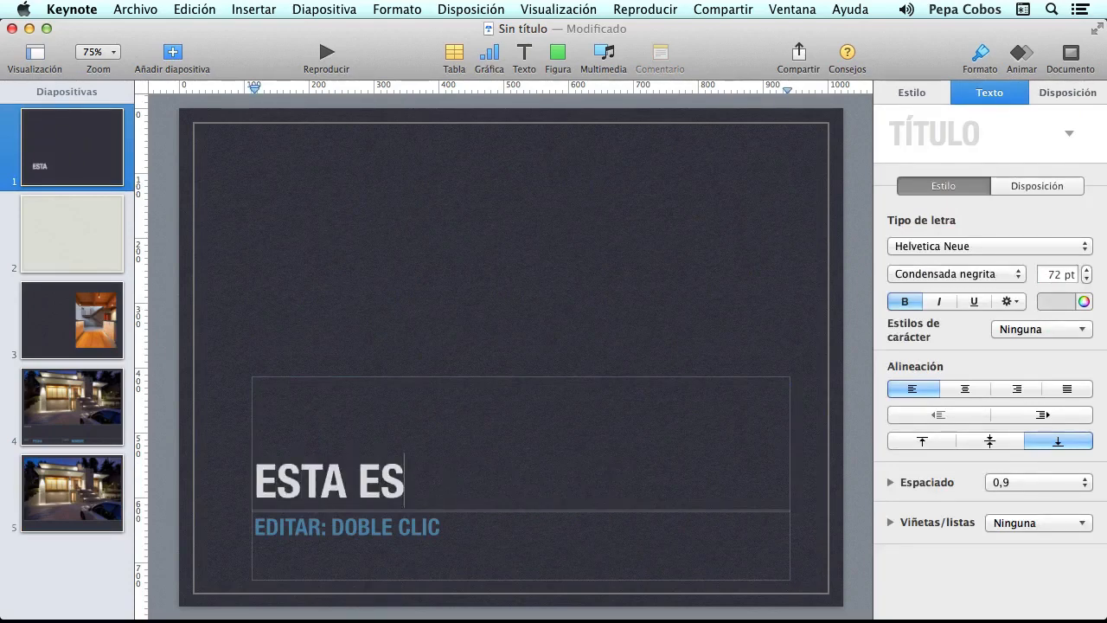
{"action": "type", "text": " MI PRIMERA "}
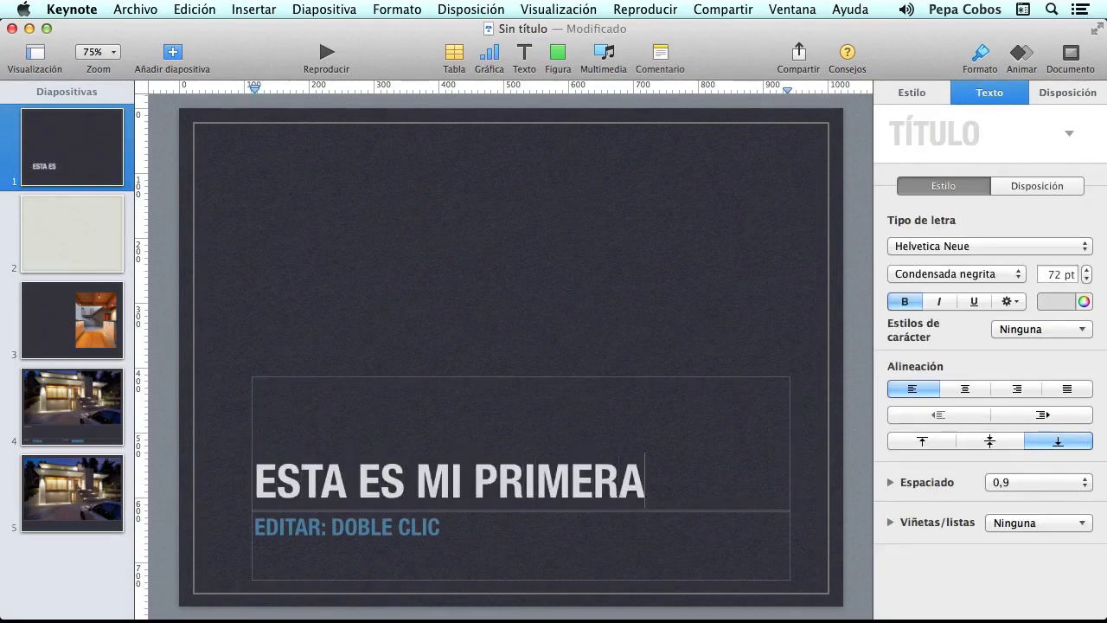
{"action": "type", "text": "PRESE"}
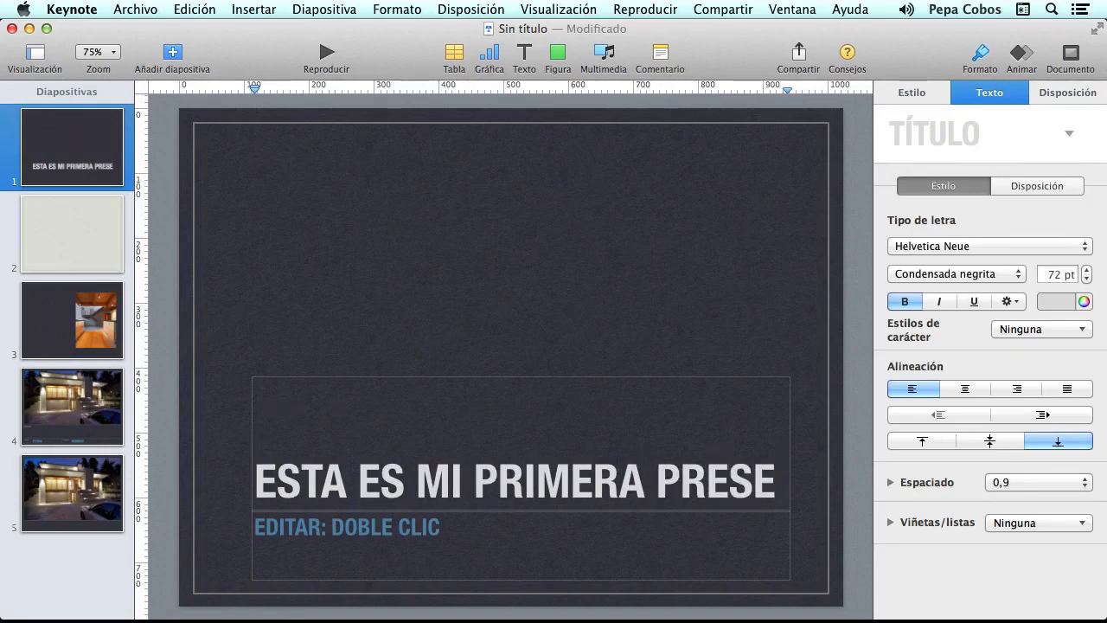
{"action": "type", "text": "NTACIÓN"}
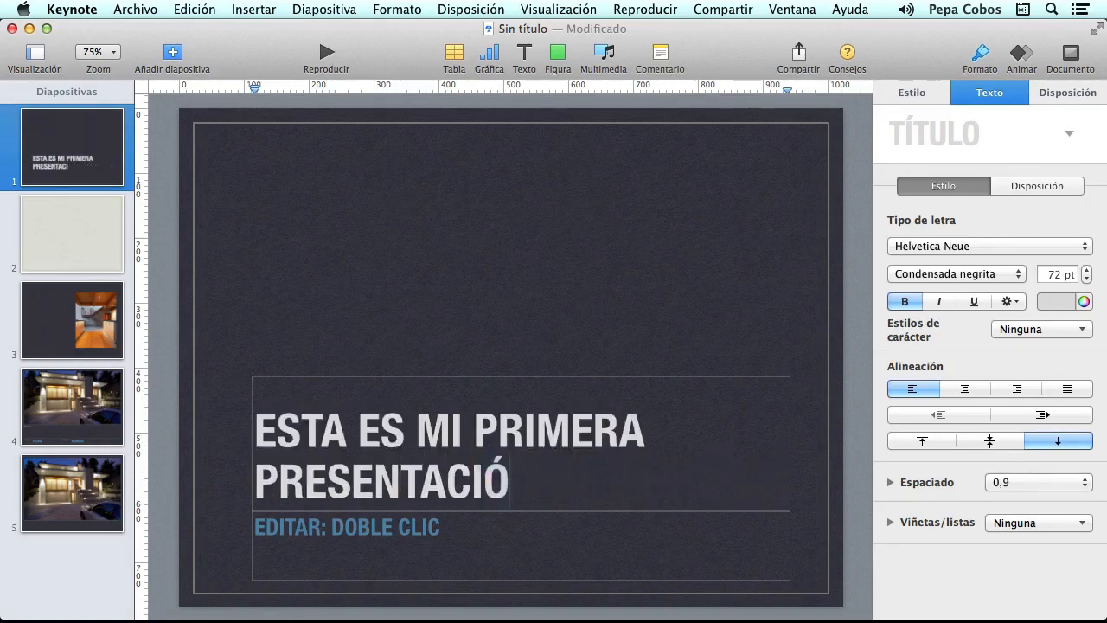
{"action": "double_click", "coordinate": [351, 527]}
{"action": "type", "text": "POR"}
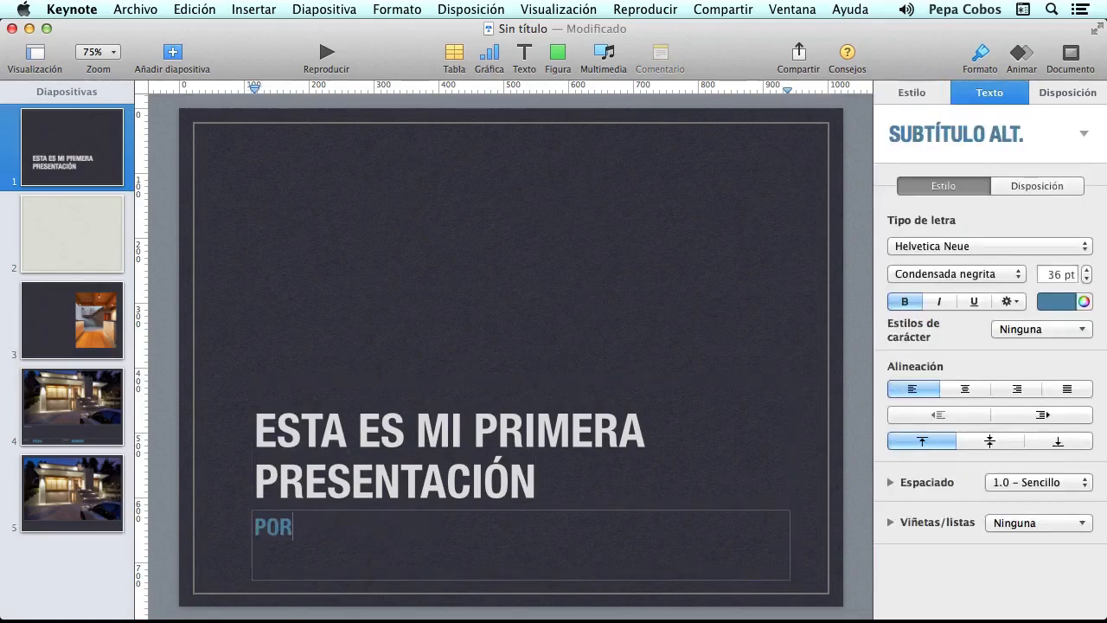
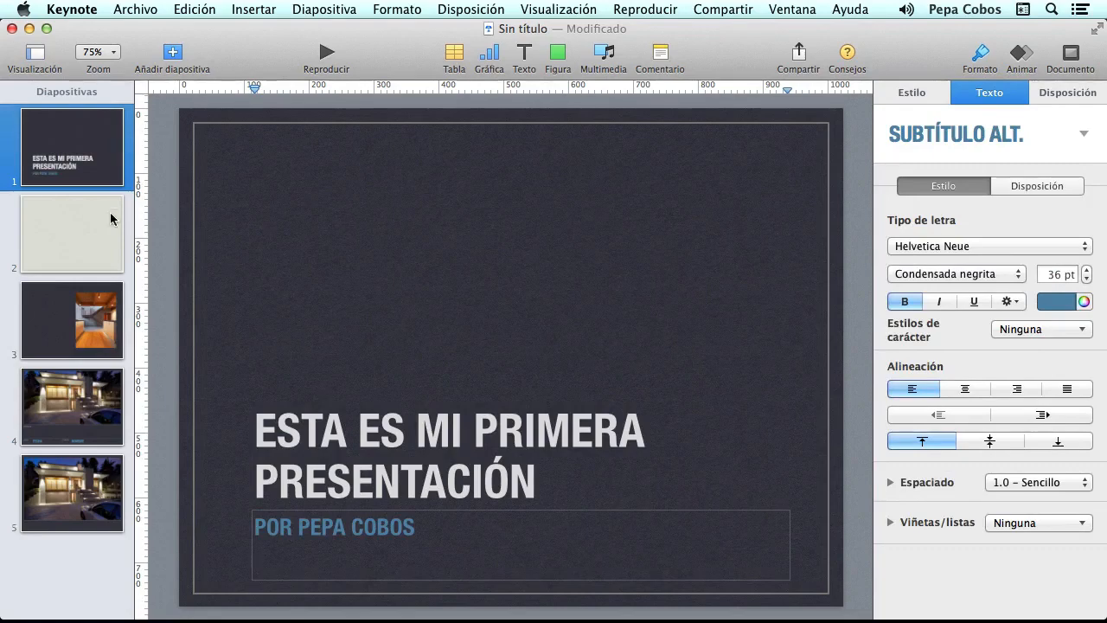
{"action": "left_click", "coordinate": [43, 207]}
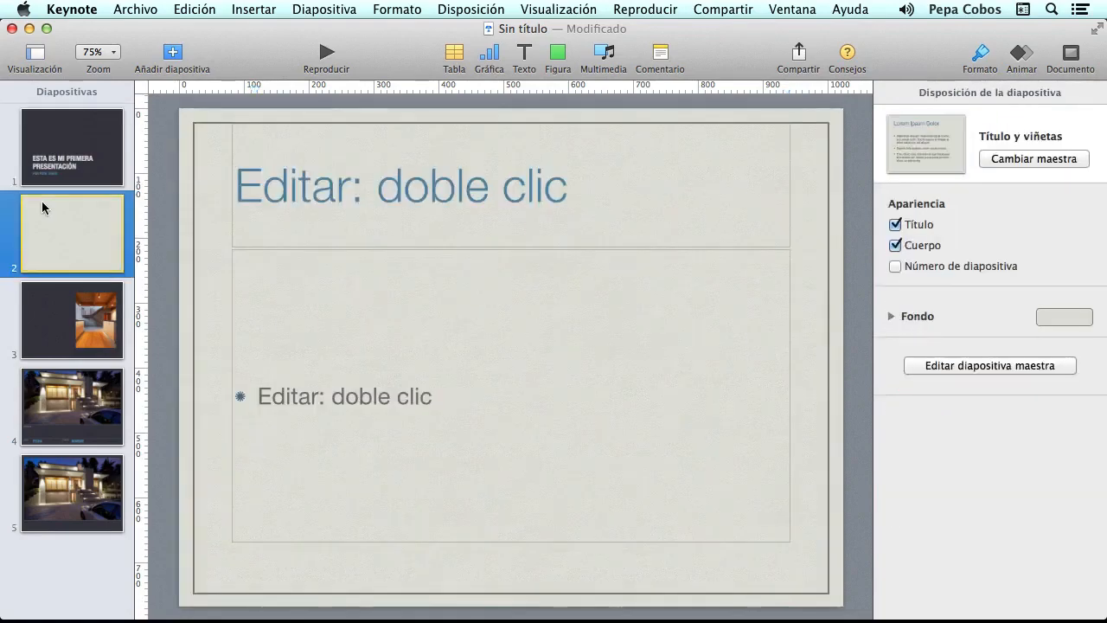
- Title slide 2 'Lista de elementos necesarios'
{"action": "double_click", "coordinate": [475, 189]}
{"action": "left_click", "coordinate": [473, 187]}
{"action": "type", "text": "li"}
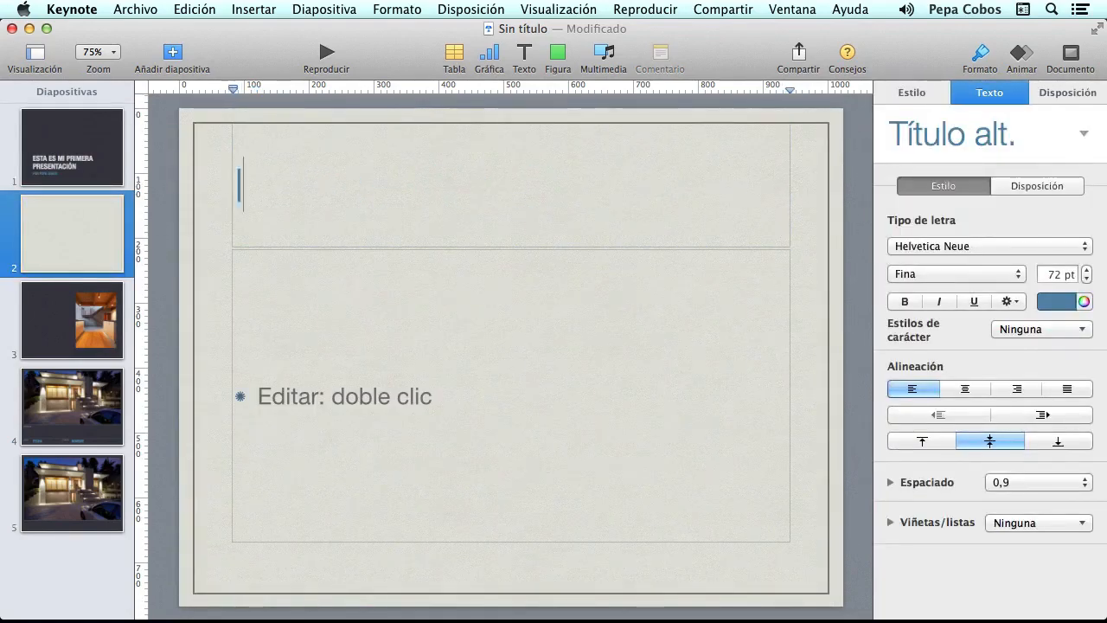
{"action": "key", "text": "BackSpace"}
{"action": "key", "text": "BackSpace"}
{"action": "type", "text": "Li"}
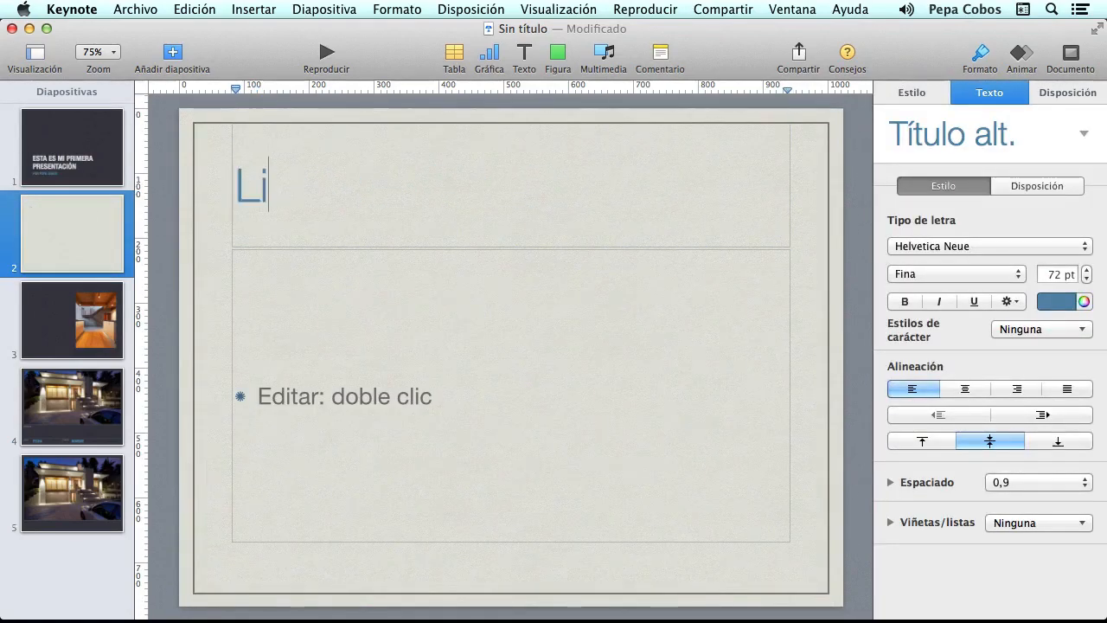
{"action": "type", "text": "sta de elemen"}
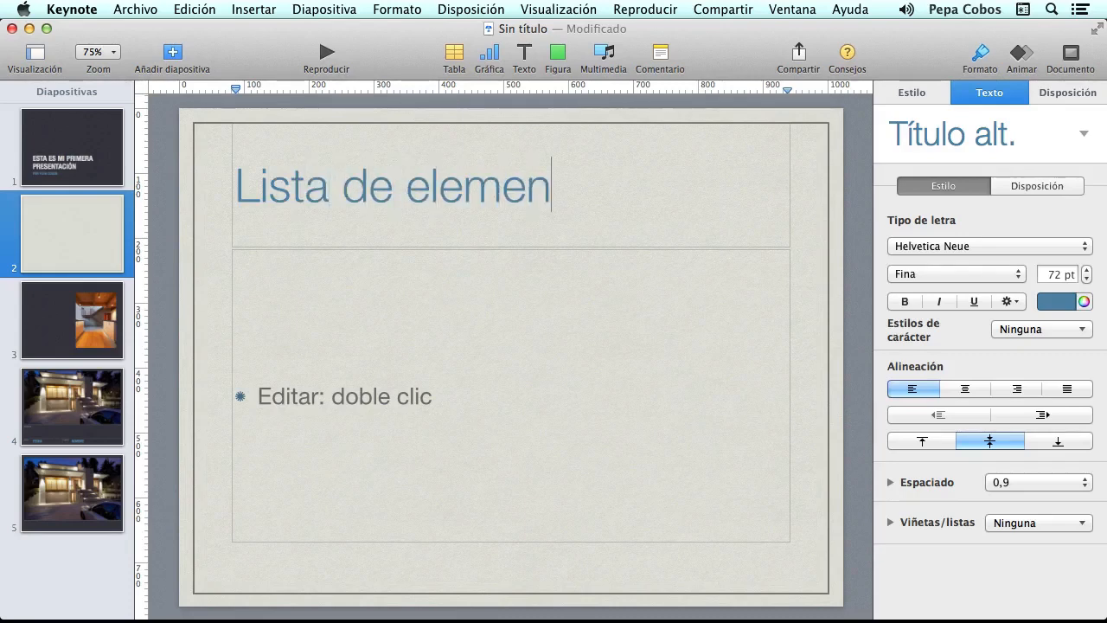
{"action": "type", "text": "tos neces"}
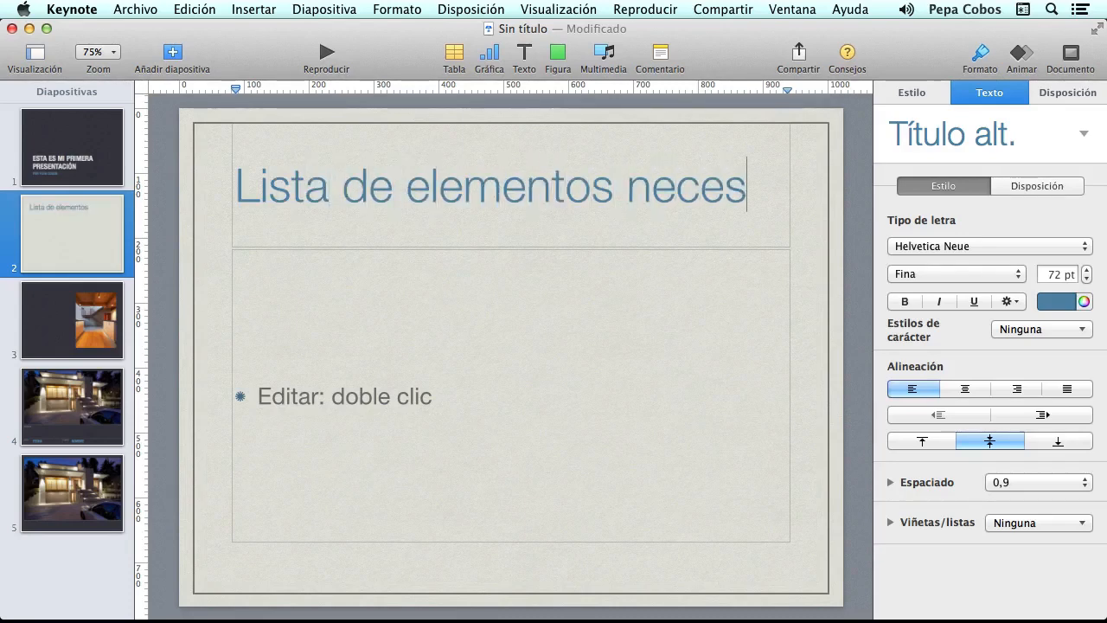
{"action": "type", "text": "arios:"}
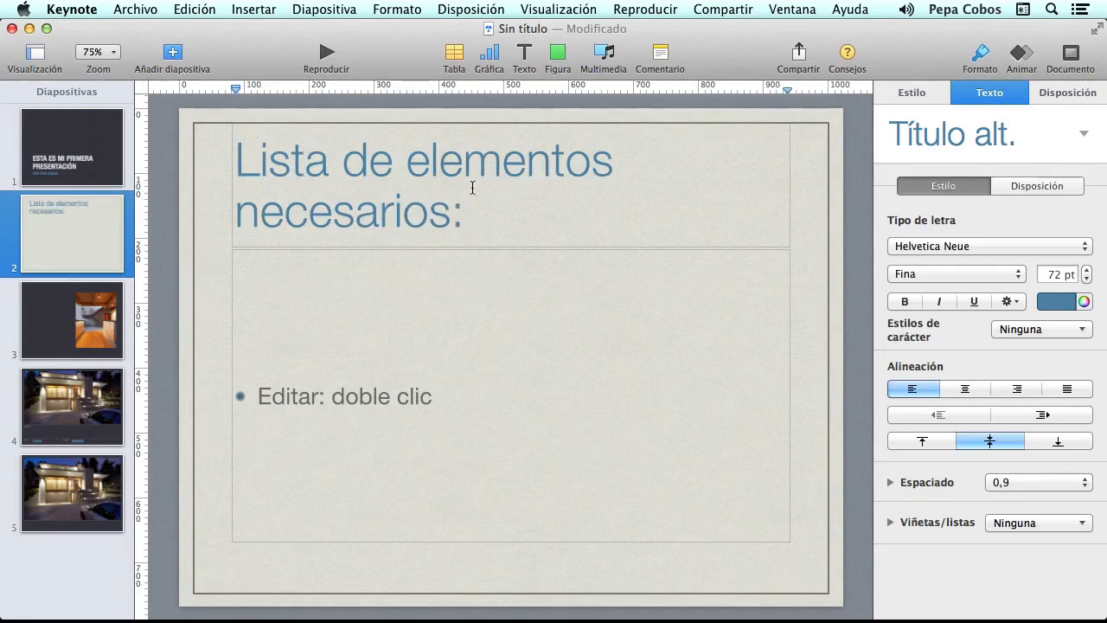
- Fill slide 2's body with bullets Hormigón, Ladrillos, Cemento and Ventanas
{"action": "left_click", "coordinate": [304, 401]}
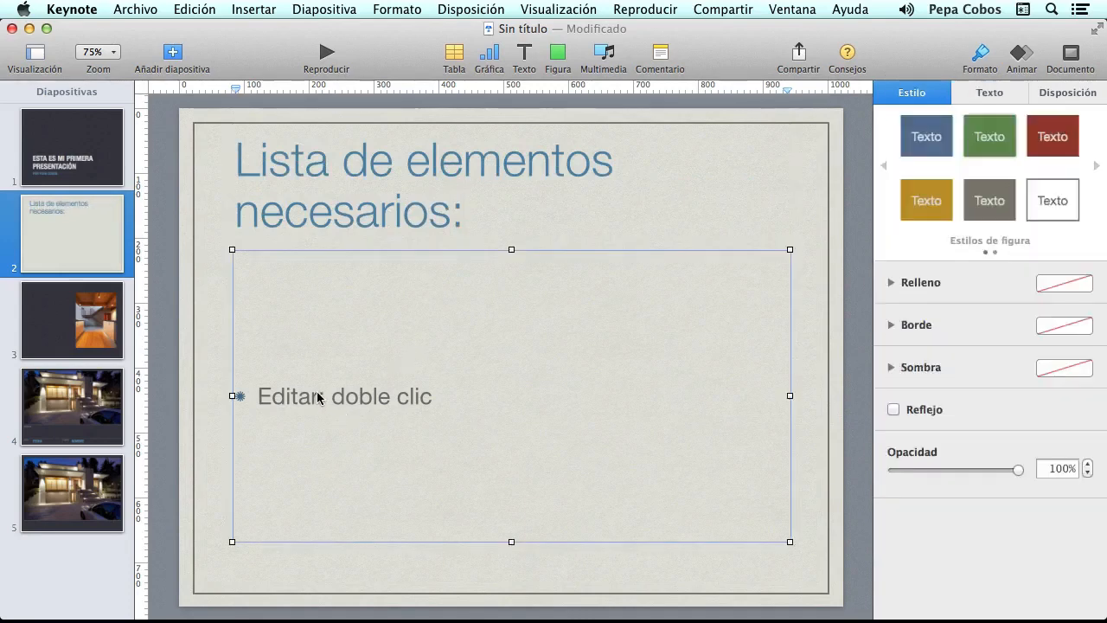
{"action": "double_click", "coordinate": [303, 401]}
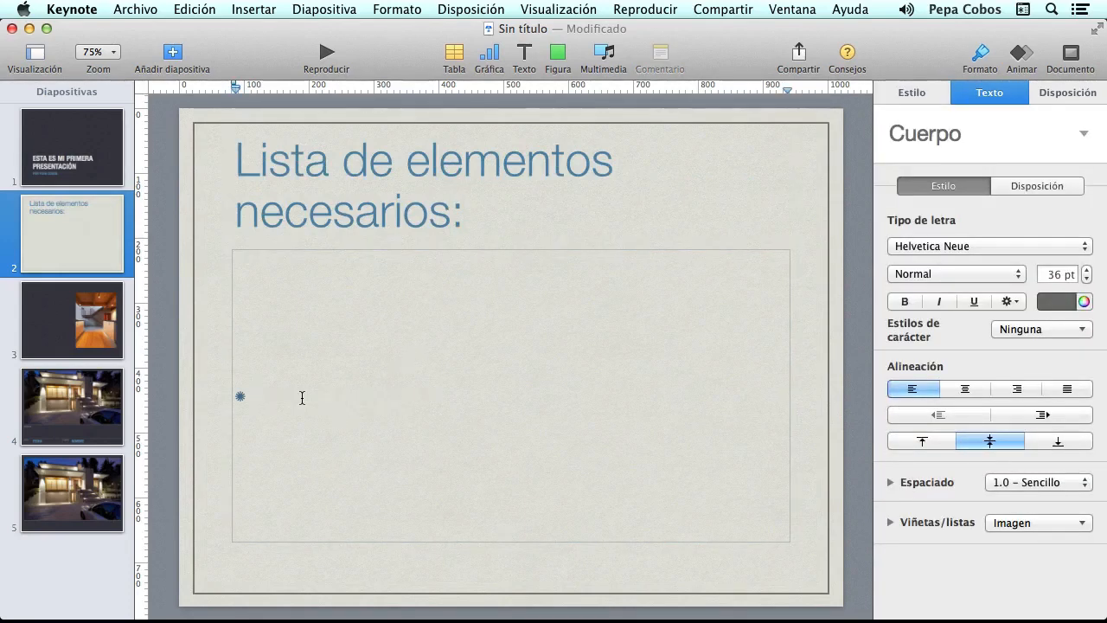
{"action": "type", "text": "Hormigón"}
{"action": "key", "text": "Return"}
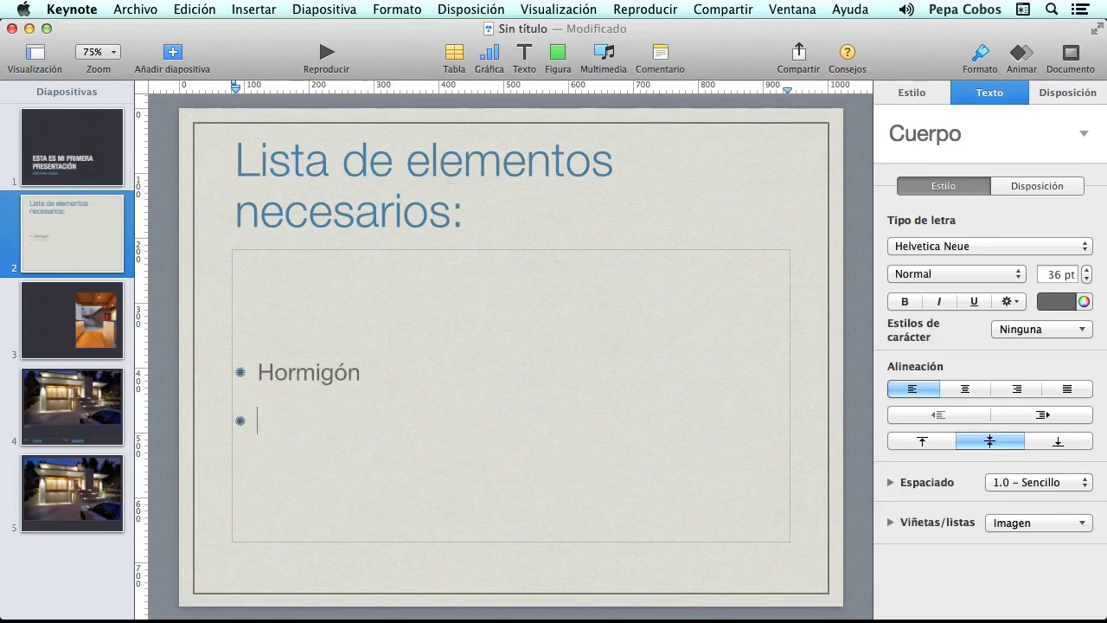
{"action": "type", "text": "Ladrillos"}
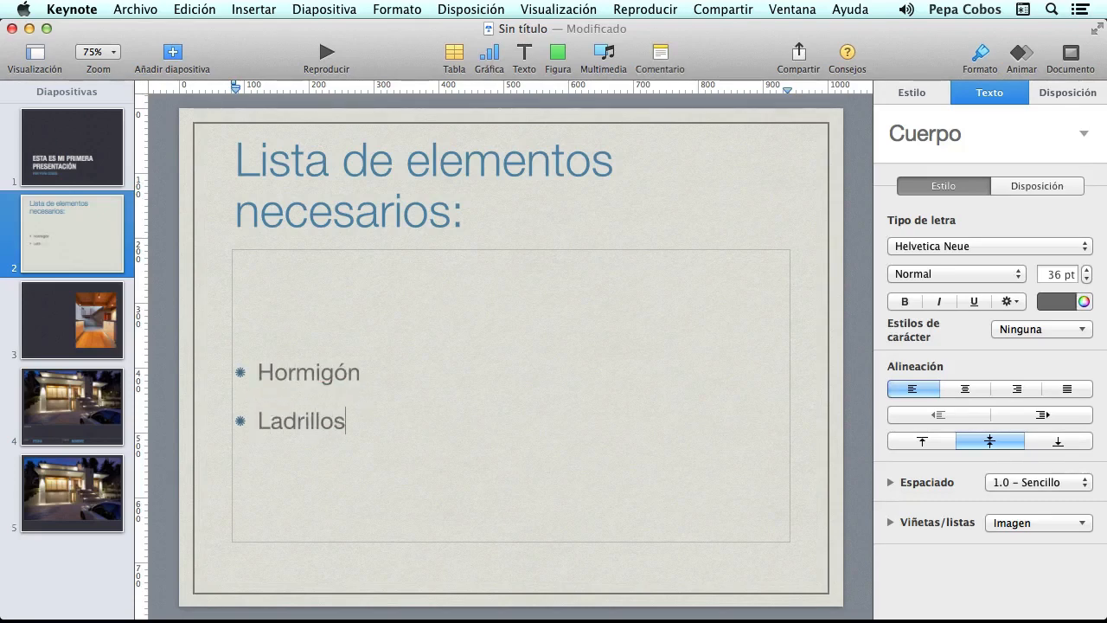
{"action": "key", "text": "Return"}
{"action": "type", "text": "Cemento"}
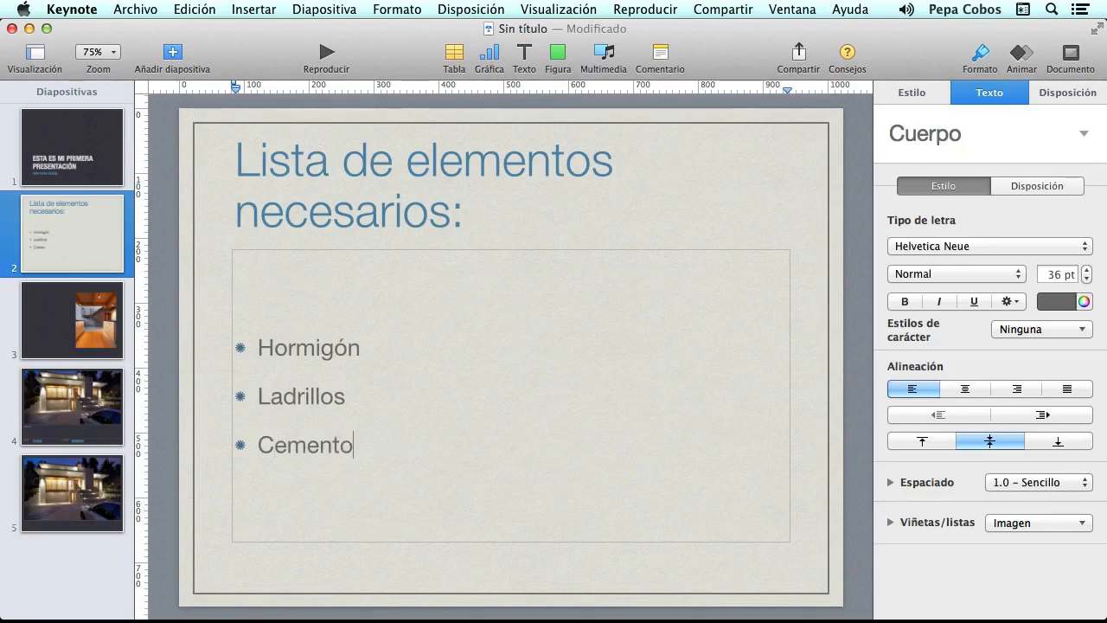
{"action": "key", "text": "Return"}
{"action": "type", "text": "Vemtamas"}
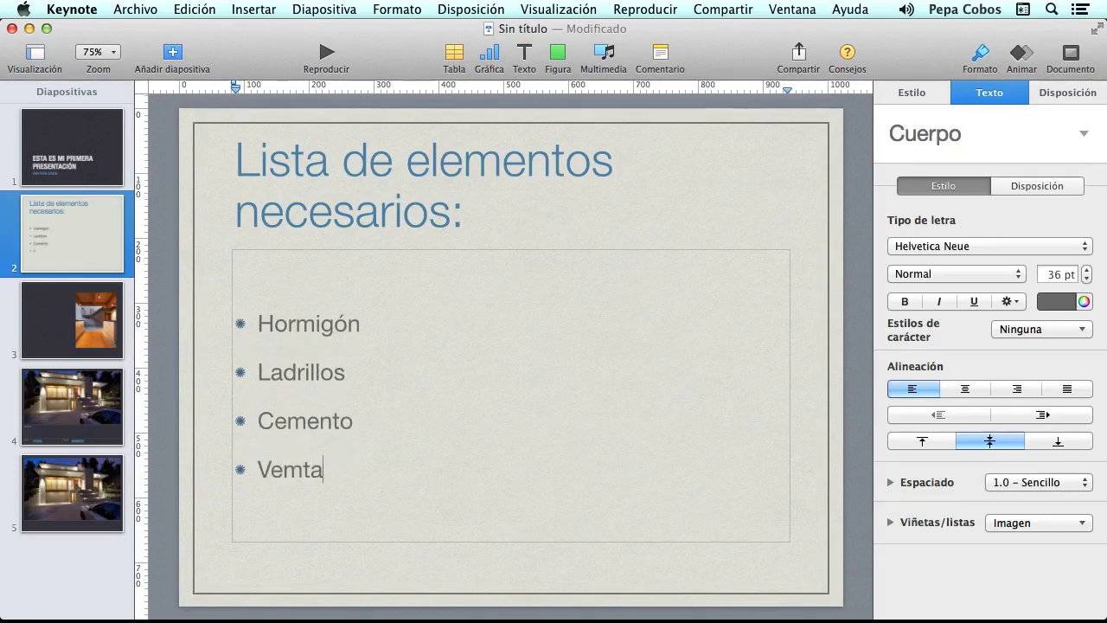
{"action": "key", "text": "BackSpace"}
{"action": "key", "text": "BackSpace"}
{"action": "key", "text": "BackSpace"}
{"action": "key", "text": "BackSpace"}
{"action": "key", "text": "BackSpace"}
{"action": "key", "text": "BackSpace"}
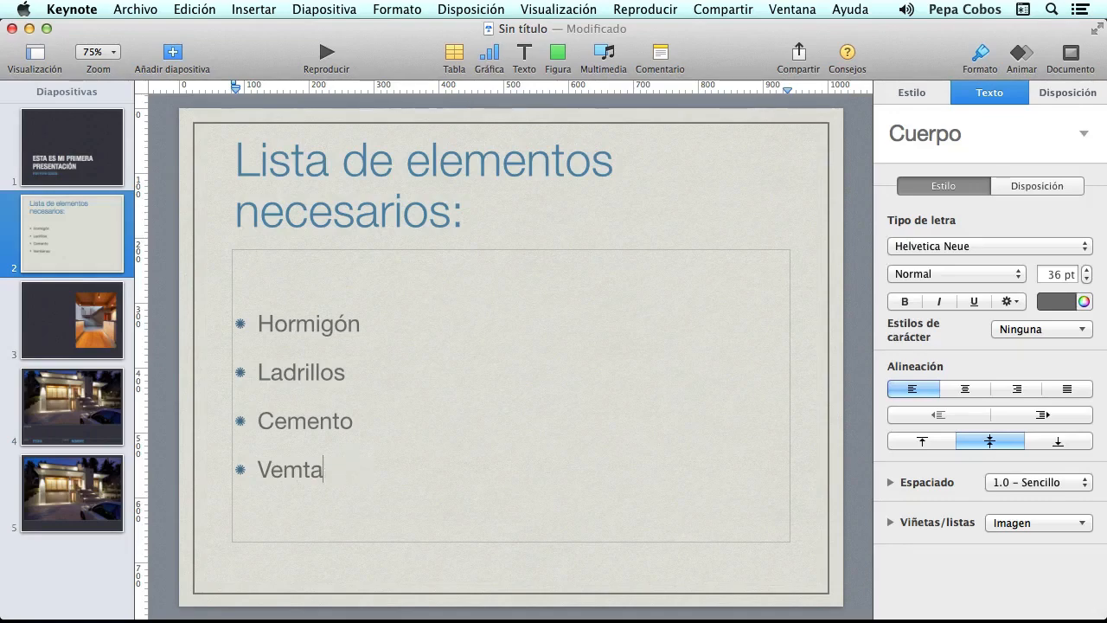
{"action": "type", "text": "ntanas"}
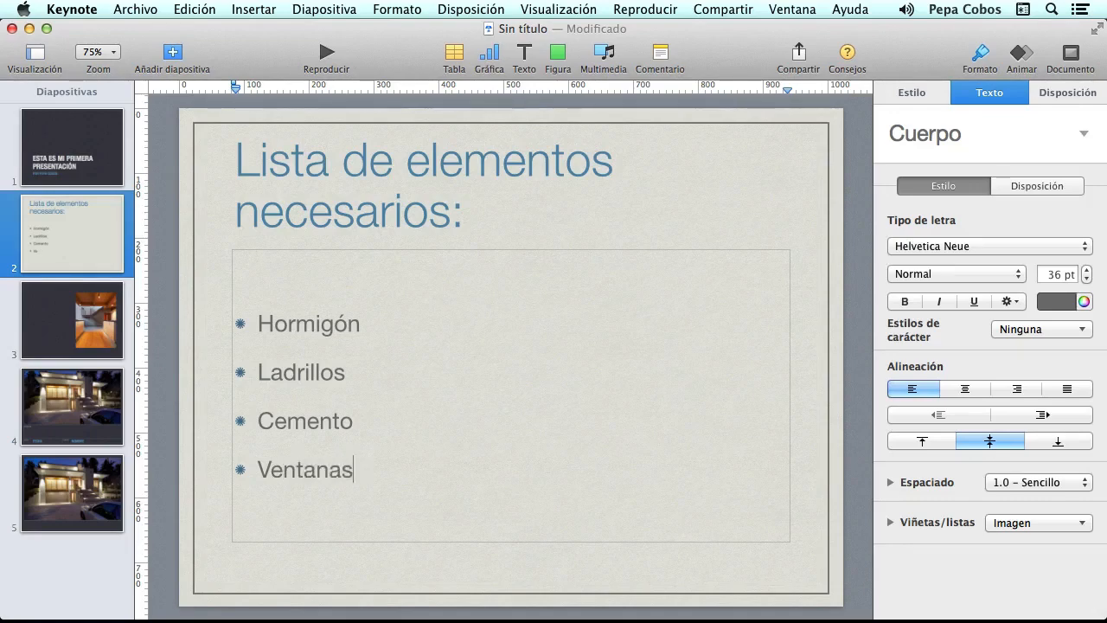
{"action": "left_click", "coordinate": [76, 328]}
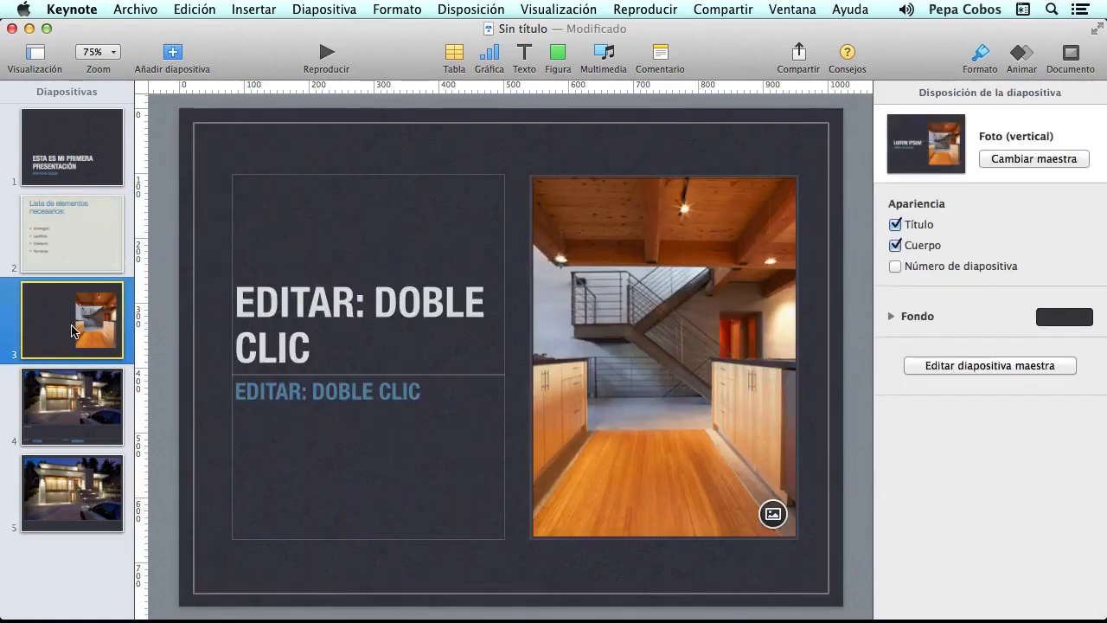
- Title slide 3 'VISIÓN DE LA COCINA' with subtitle 'POSIBLES CAMBIOS'
{"action": "left_click", "coordinate": [355, 307]}
{"action": "double_click", "coordinate": [355, 307]}
{"action": "type", "text": "VISI"}
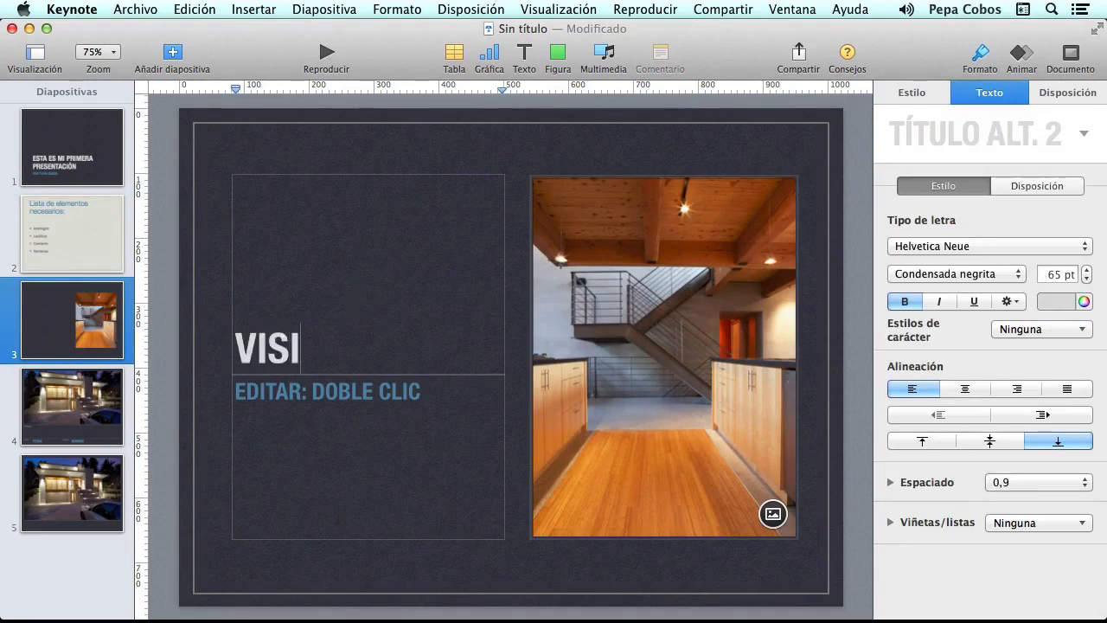
{"action": "type", "text": "ÓN DE L"}
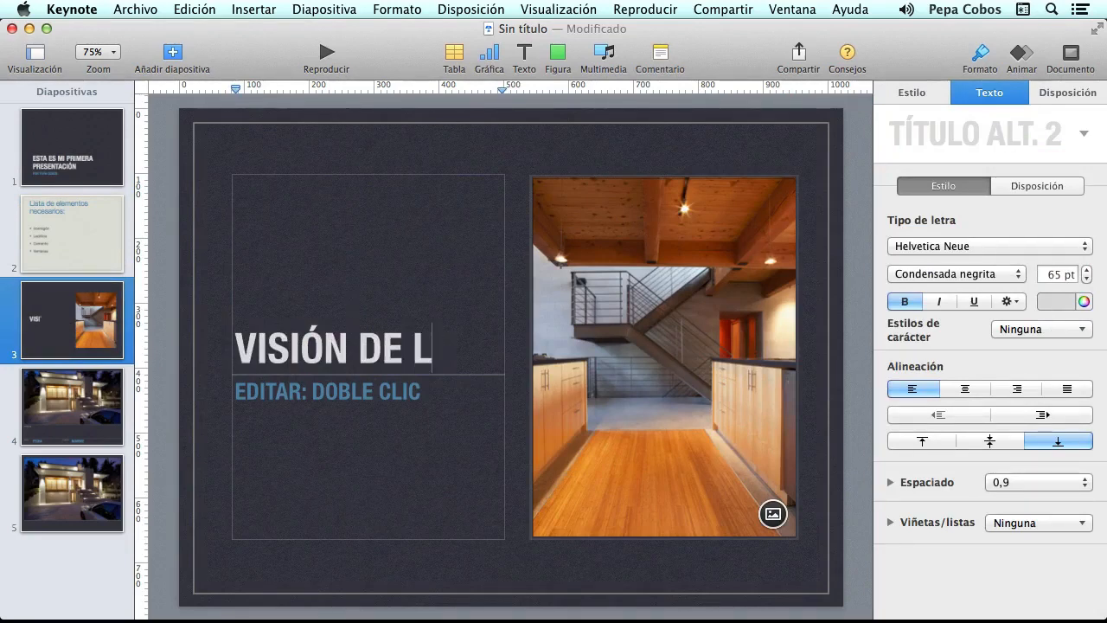
{"action": "type", "text": "A COCINA"}
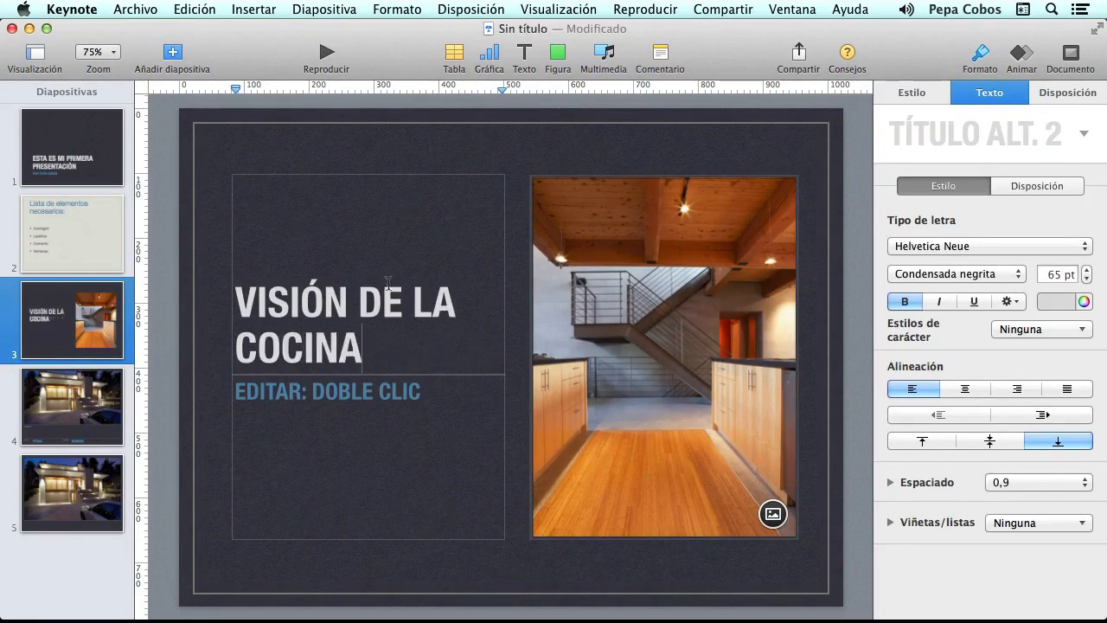
{"action": "left_click", "coordinate": [343, 413]}
{"action": "left_click", "coordinate": [343, 413]}
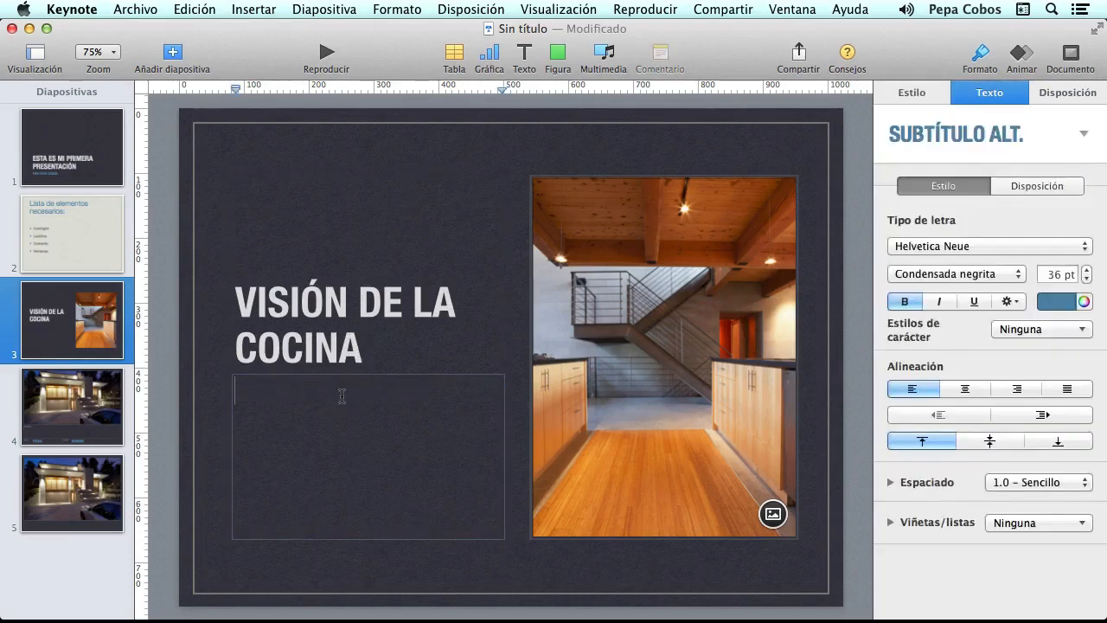
{"action": "type", "text": "POSIBLES "}
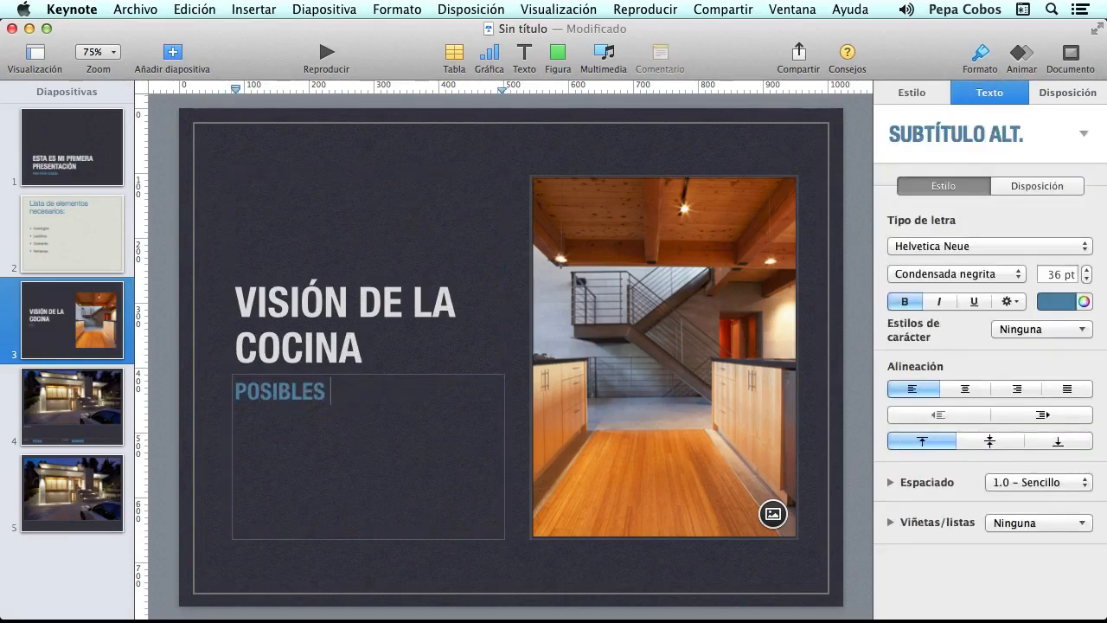
{"action": "type", "text": "CAMBIOS"}
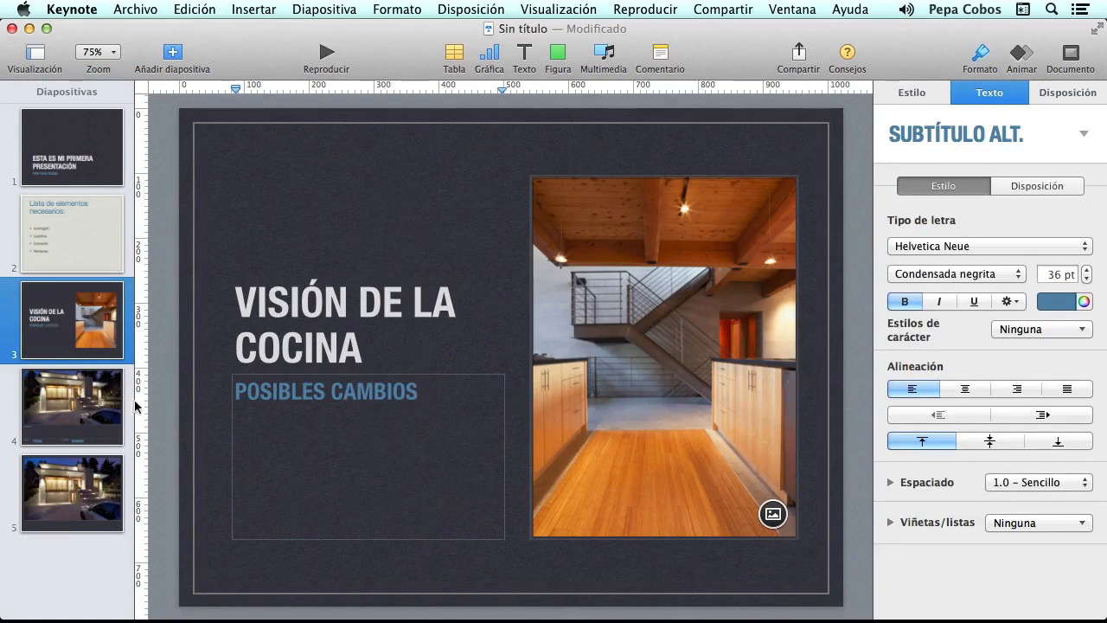
{"action": "left_click", "coordinate": [58, 408]}
- Title slide 4 'VISIÓN EXTERIOR' with subtitle 'CASA DE CAMPO'
{"action": "left_click", "coordinate": [384, 499]}
{"action": "left_click", "coordinate": [384, 499]}
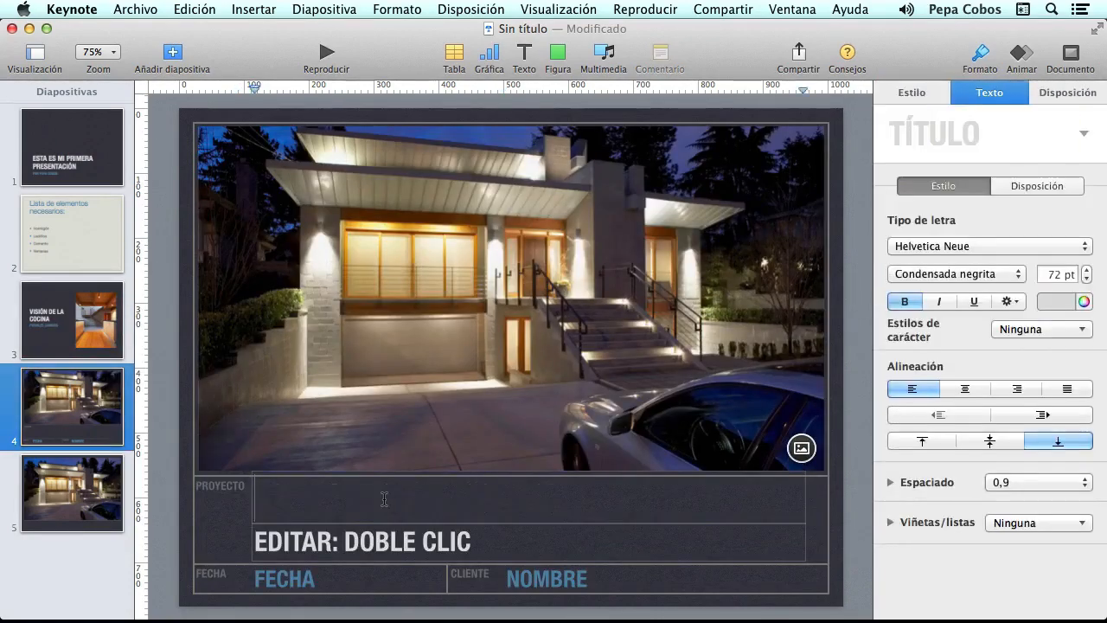
{"action": "type", "text": "VISIÓN E"}
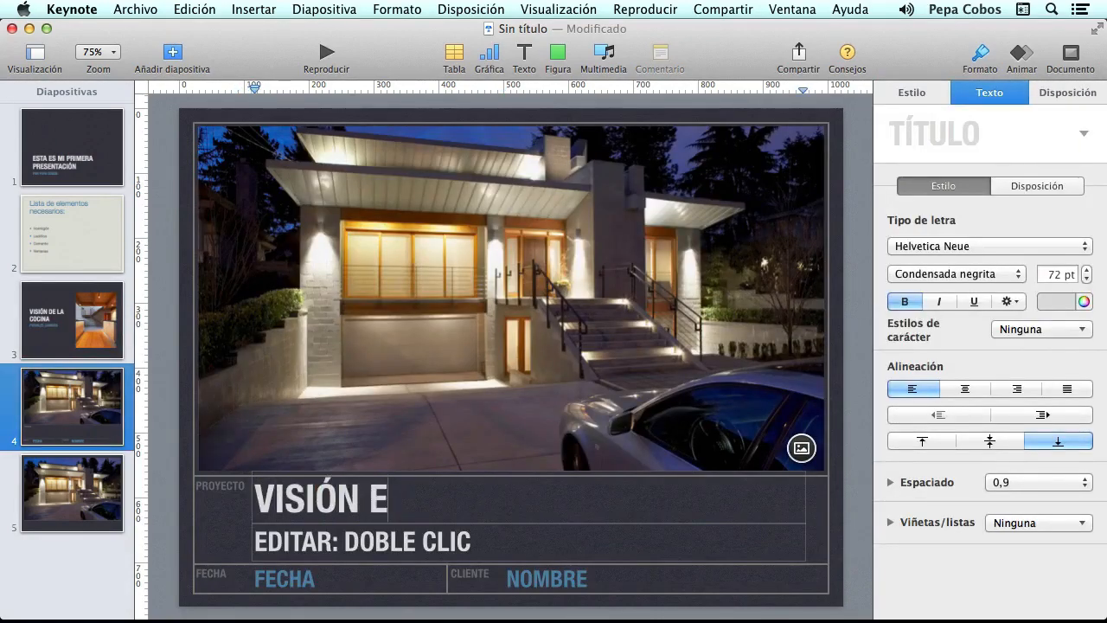
{"action": "type", "text": "XTERIOR"}
{"action": "left_click", "coordinate": [360, 542]}
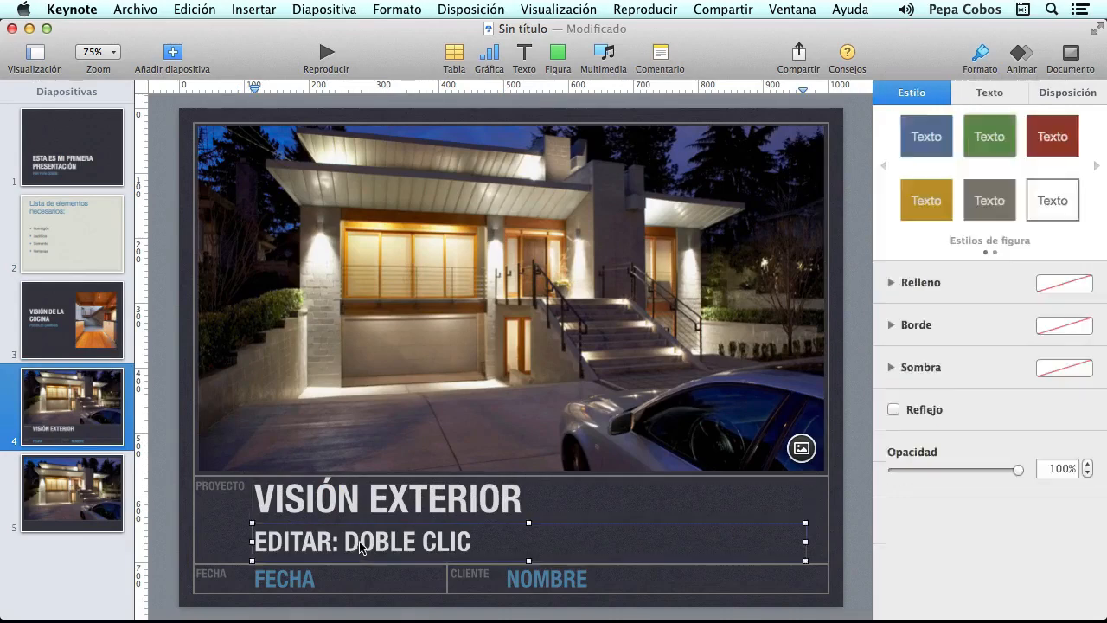
{"action": "left_click", "coordinate": [360, 542]}
{"action": "type", "text": "CASA DE"}
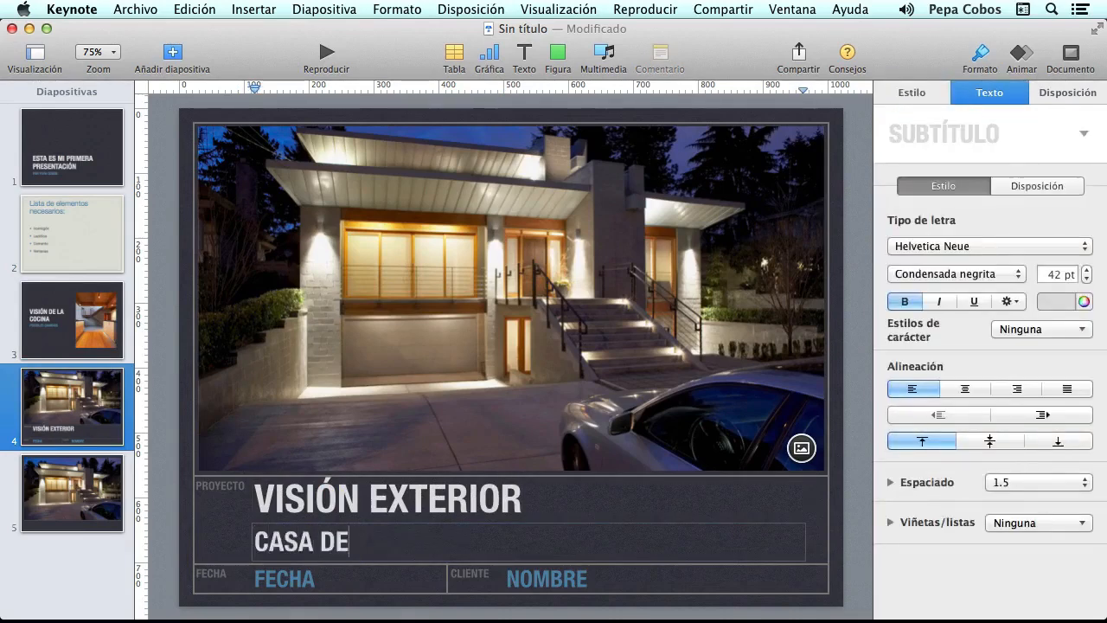
{"action": "type", "text": " CAMPO"}
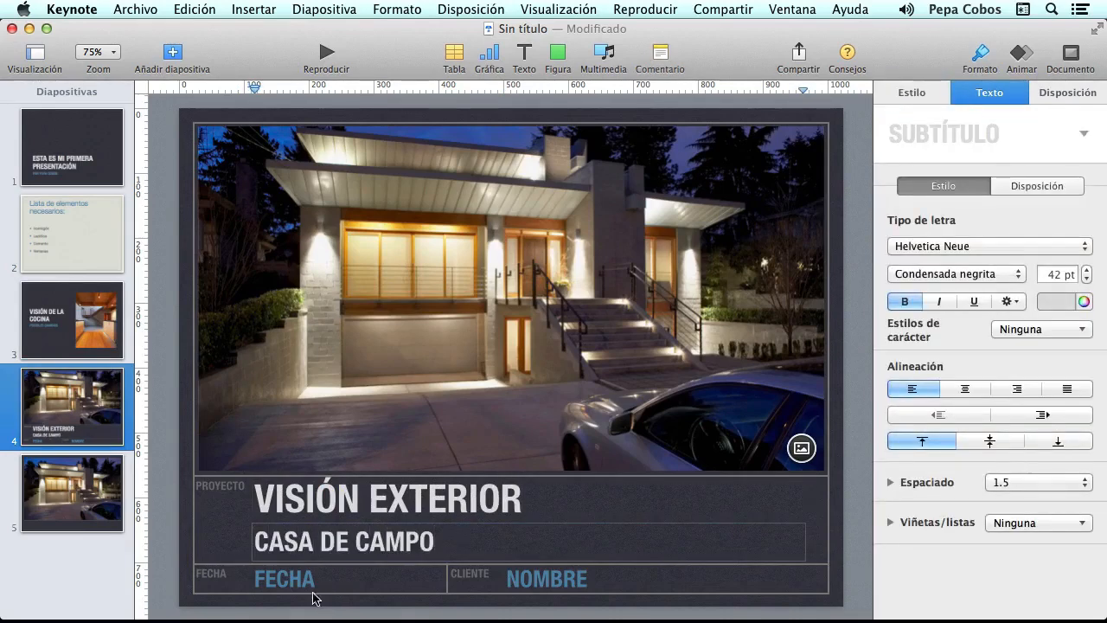
- Fill slide 4's FECHA box with 'MAYO 2014' and the NOMBRE box with the client's name
{"action": "left_click", "coordinate": [295, 580]}
{"action": "left_click", "coordinate": [294, 580]}
{"action": "type", "text": "MA"}
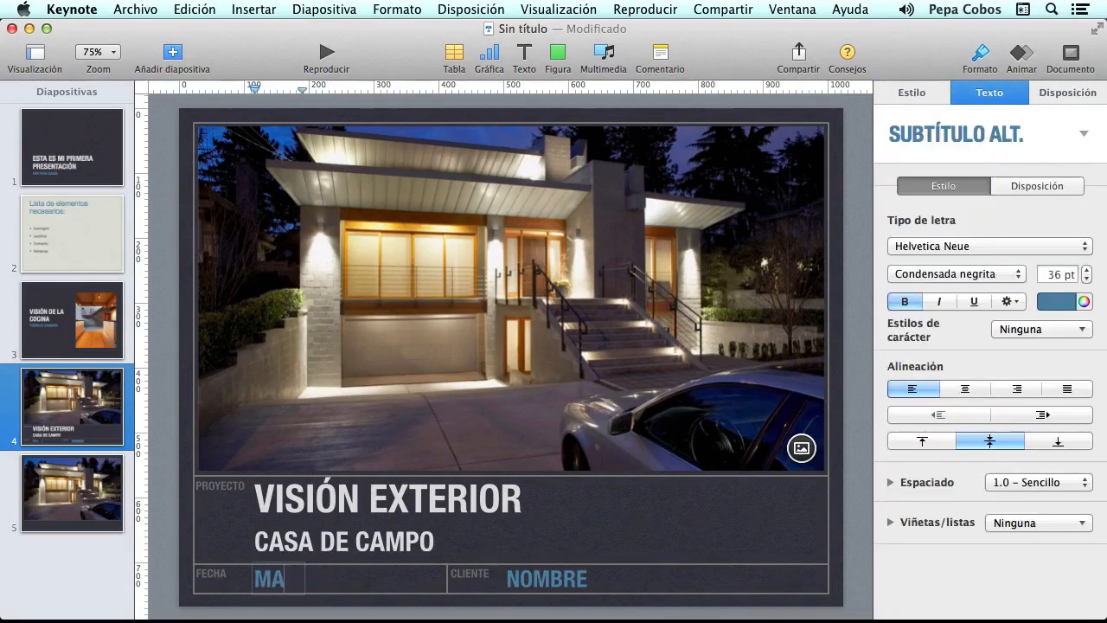
{"action": "type", "text": "YO 2014"}
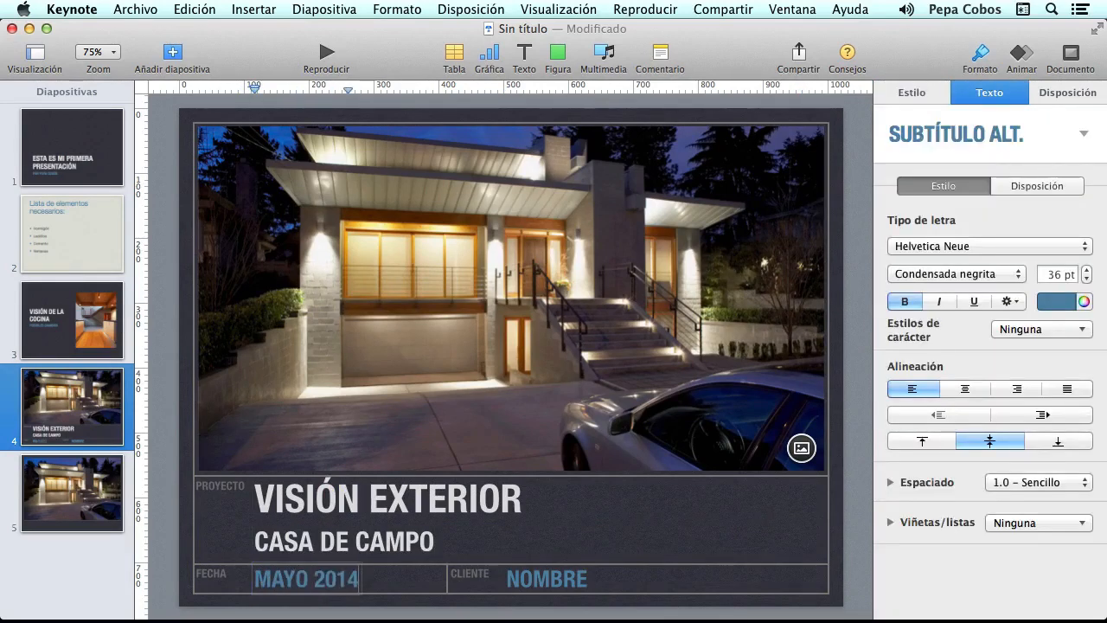
{"action": "left_click", "coordinate": [558, 581]}
{"action": "left_click", "coordinate": [558, 581]}
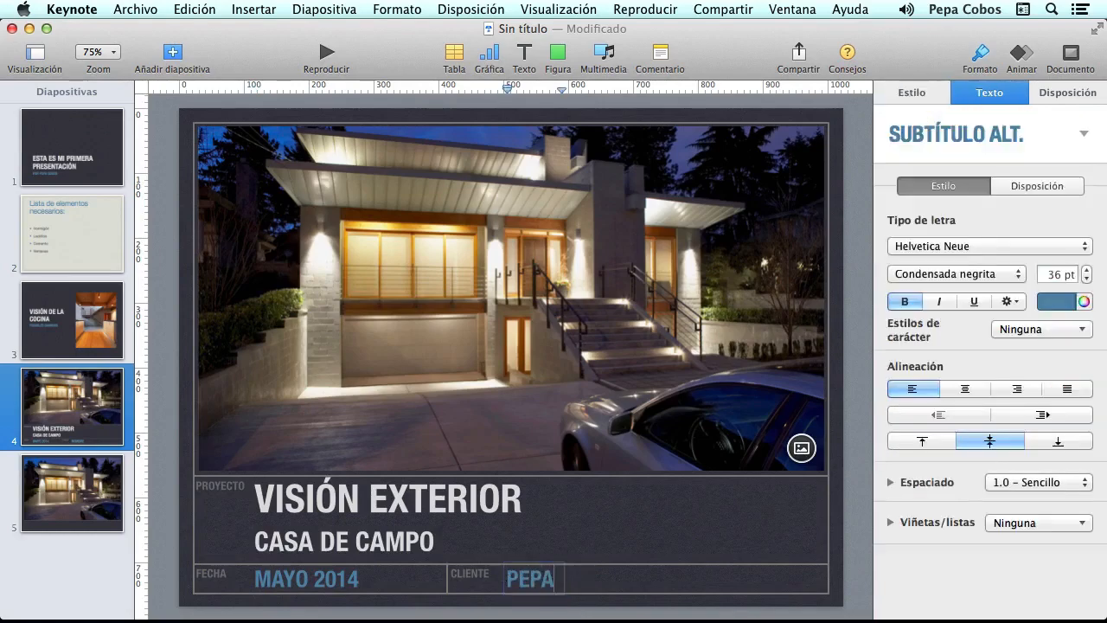
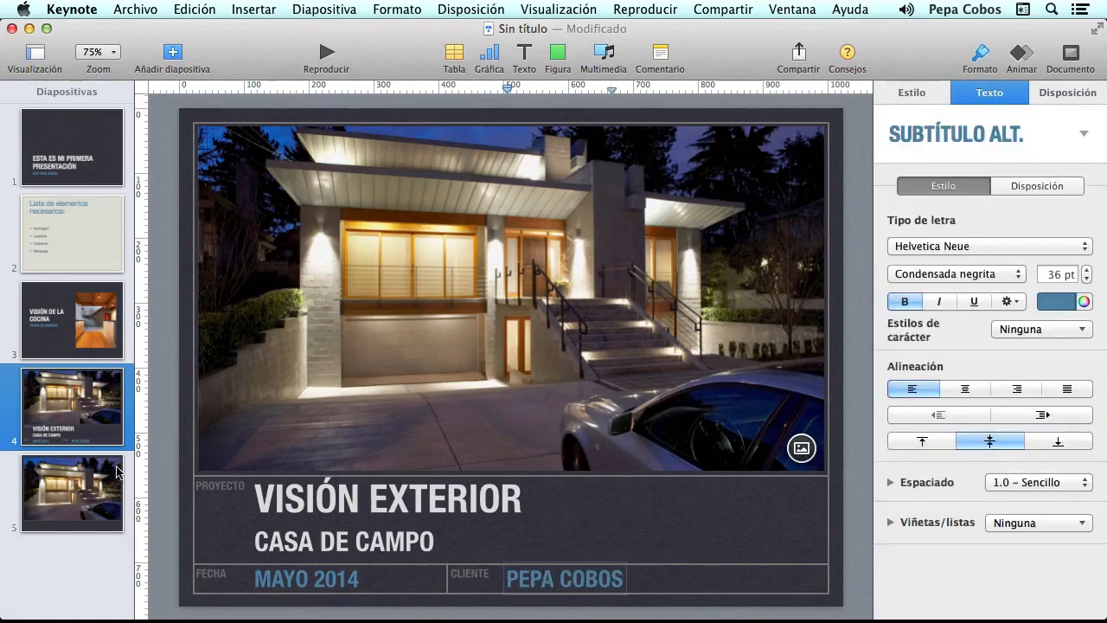
{"action": "left_click", "coordinate": [118, 472]}
- Caption slide 5 'VISION EXTERIOR' with subtitle 'PROYECTO GENERAL DE EDIFICACIÓN', then return to slide 1
{"action": "left_click", "coordinate": [314, 560]}
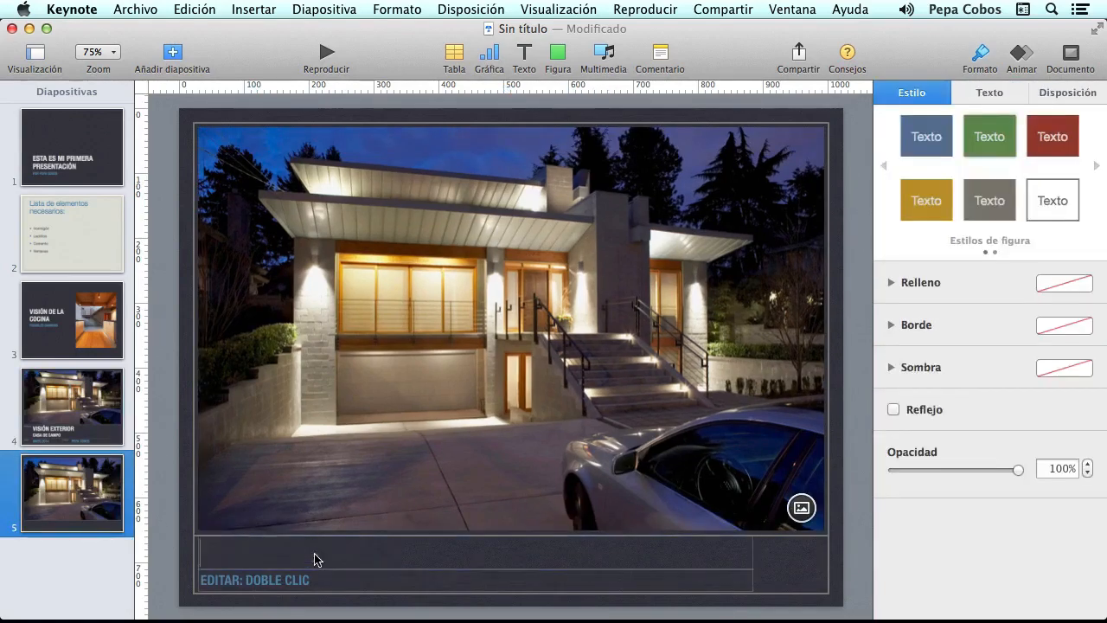
{"action": "left_click", "coordinate": [314, 559]}
{"action": "type", "text": "VISION E"}
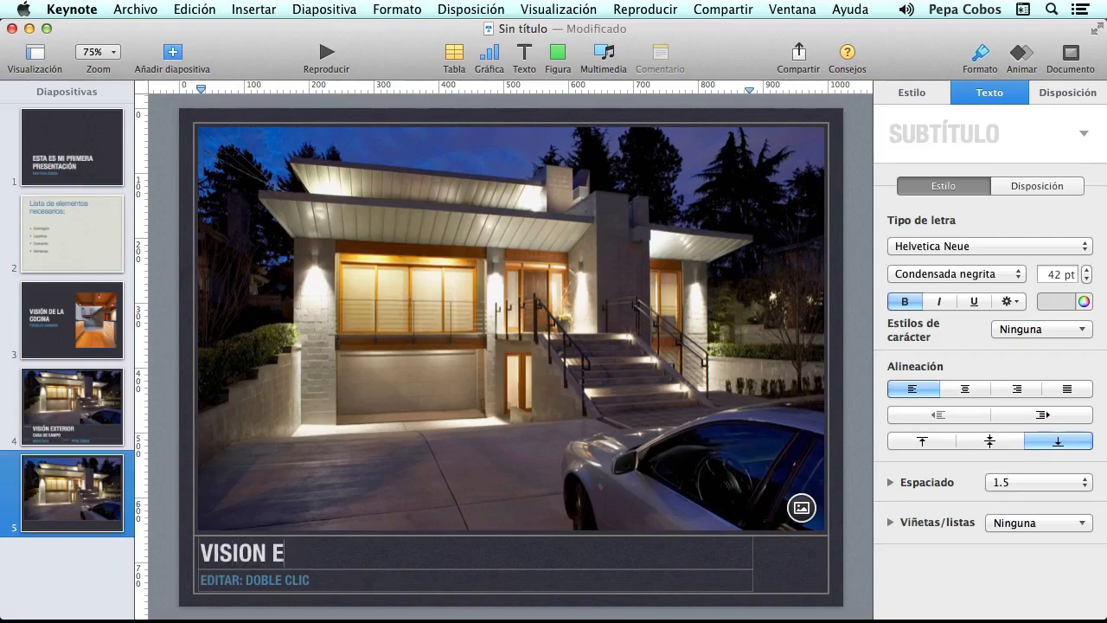
{"action": "type", "text": "XTERIOR"}
{"action": "left_click", "coordinate": [253, 593]}
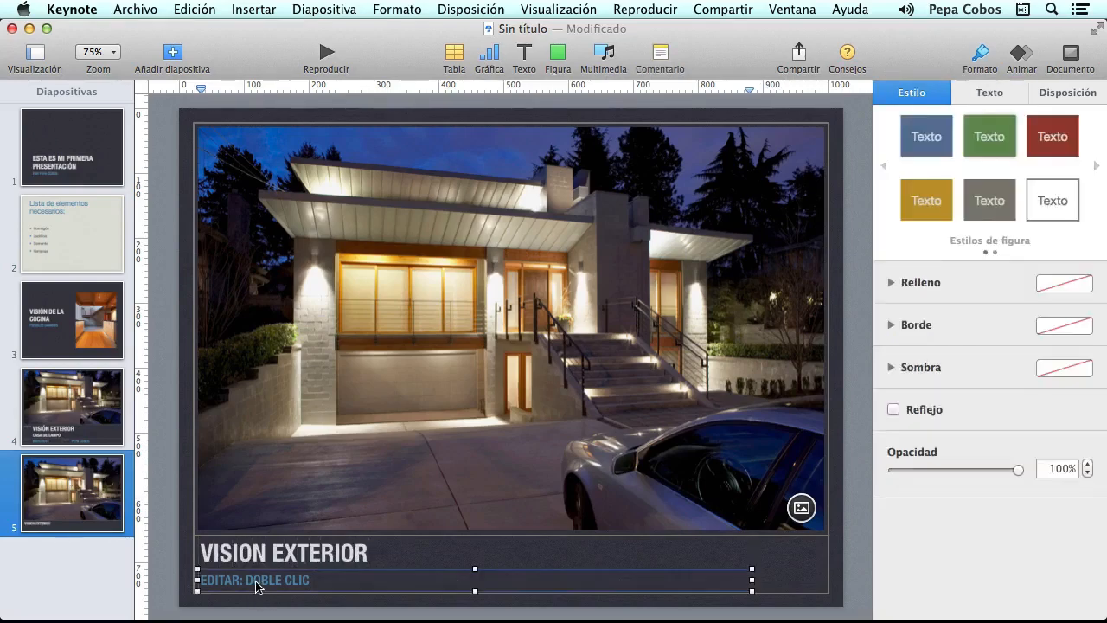
{"action": "left_click", "coordinate": [253, 593]}
{"action": "type", "text": "PROYE"}
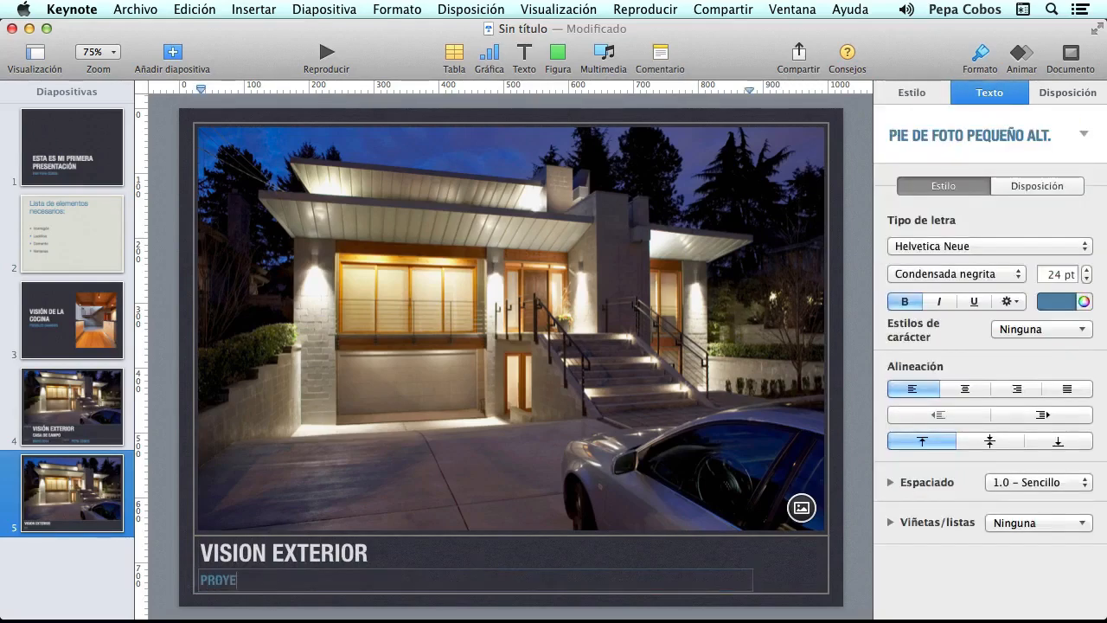
{"action": "type", "text": "CTO GENERAL DE EDIFICAC"}
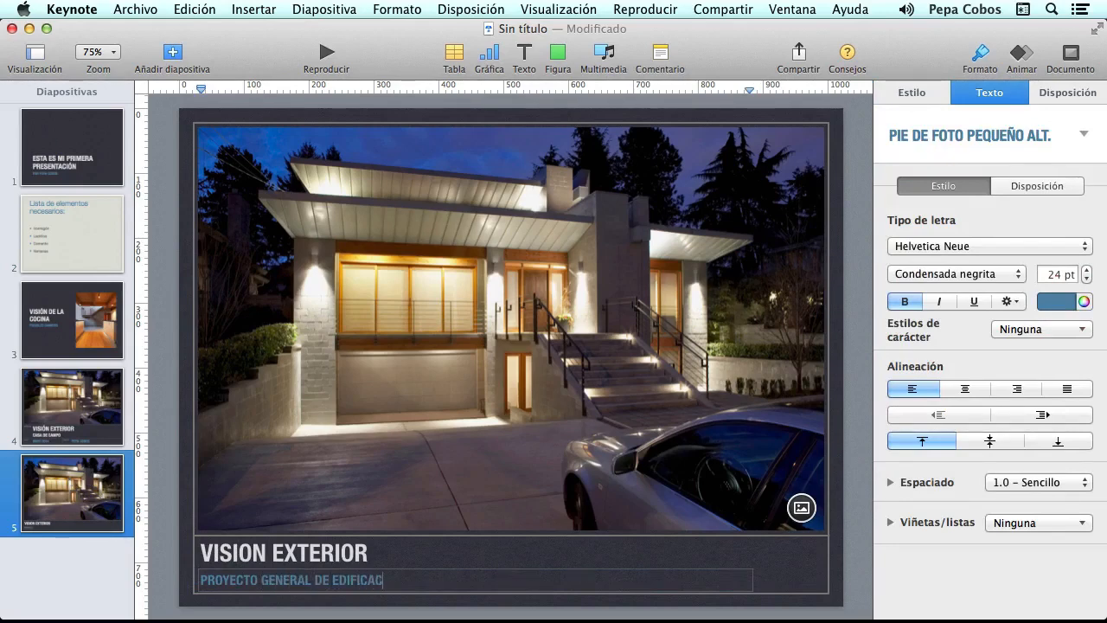
{"action": "type", "text": "IÓPN"}
{"action": "key", "text": "BackSpace"}
{"action": "key", "text": "BackSpace"}
{"action": "left_click", "coordinate": [62, 154]}
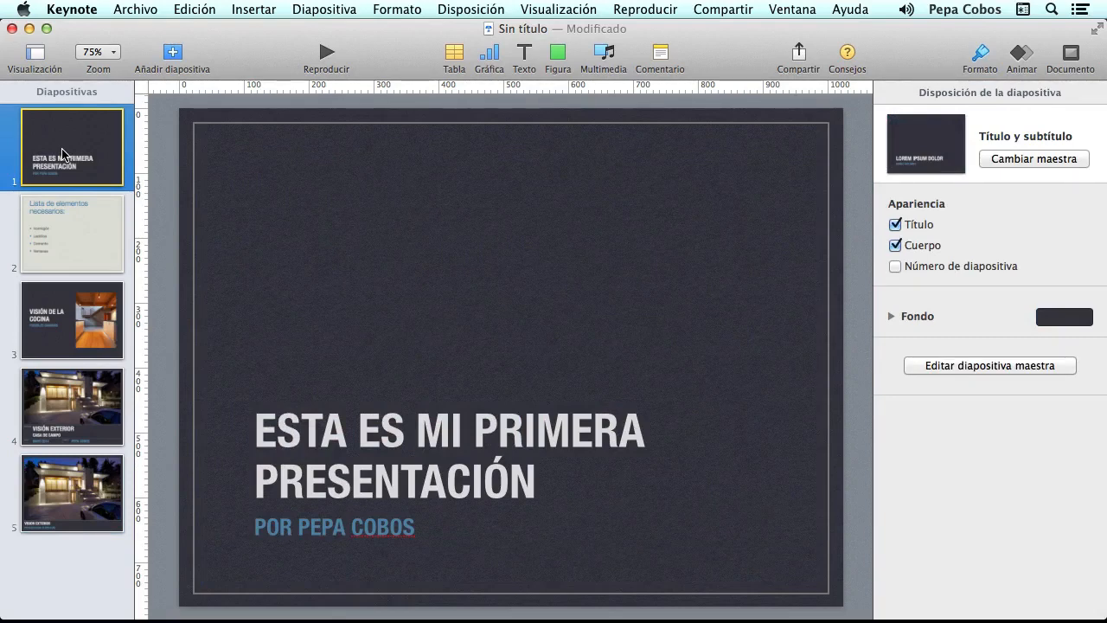
- Try Cursiva and centre alignment on the title heading, then revert to plain left-aligned text
{"action": "left_click", "coordinate": [468, 437]}
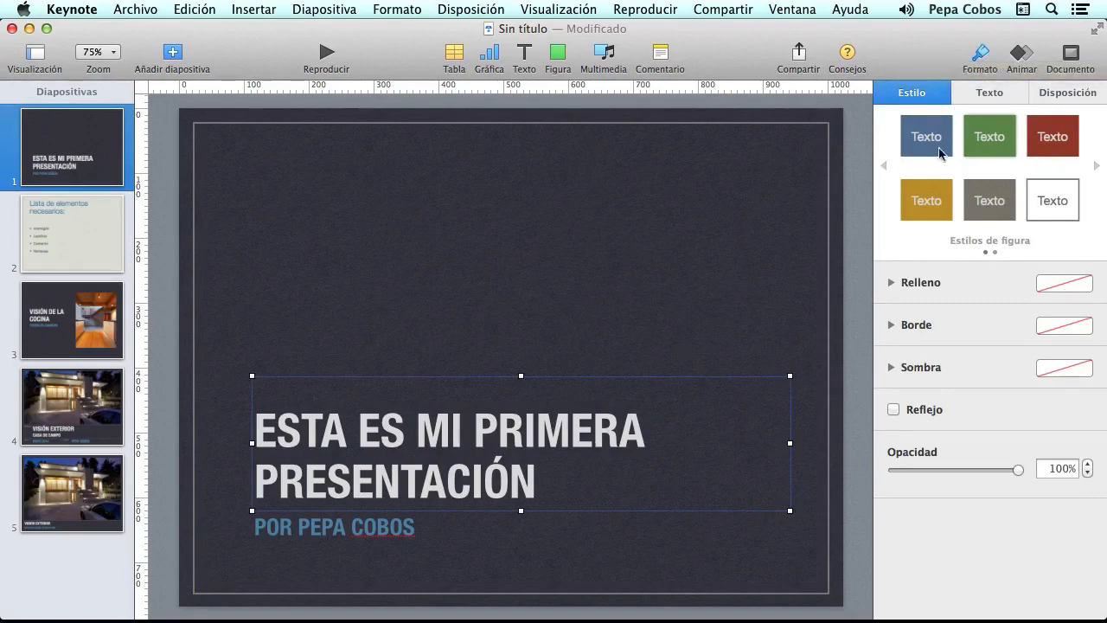
{"action": "left_click", "coordinate": [999, 93]}
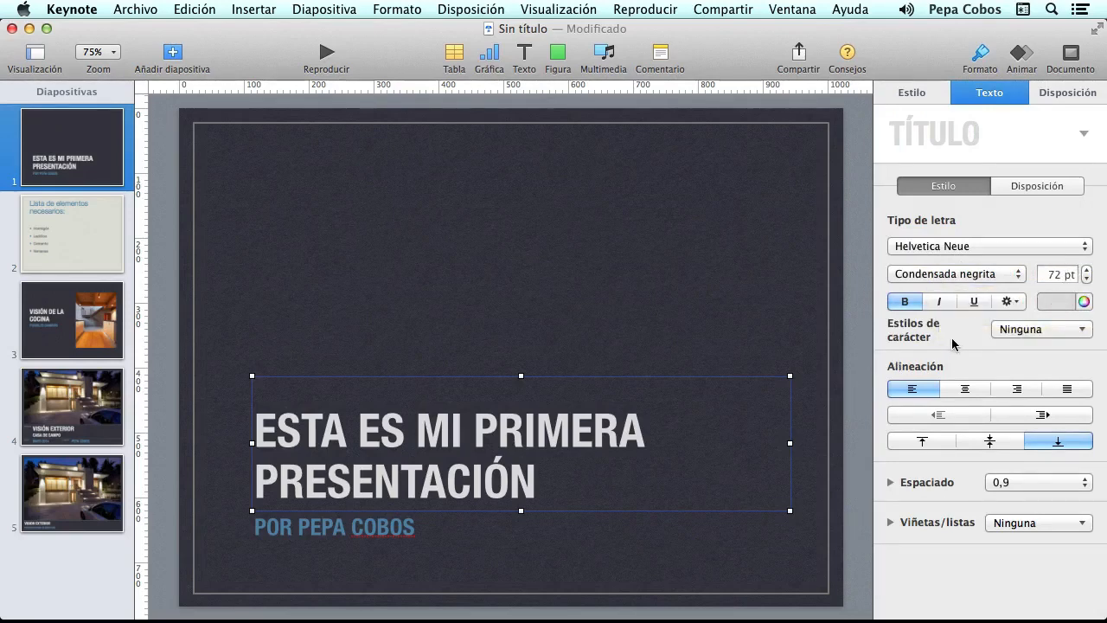
{"action": "left_click", "coordinate": [1089, 337]}
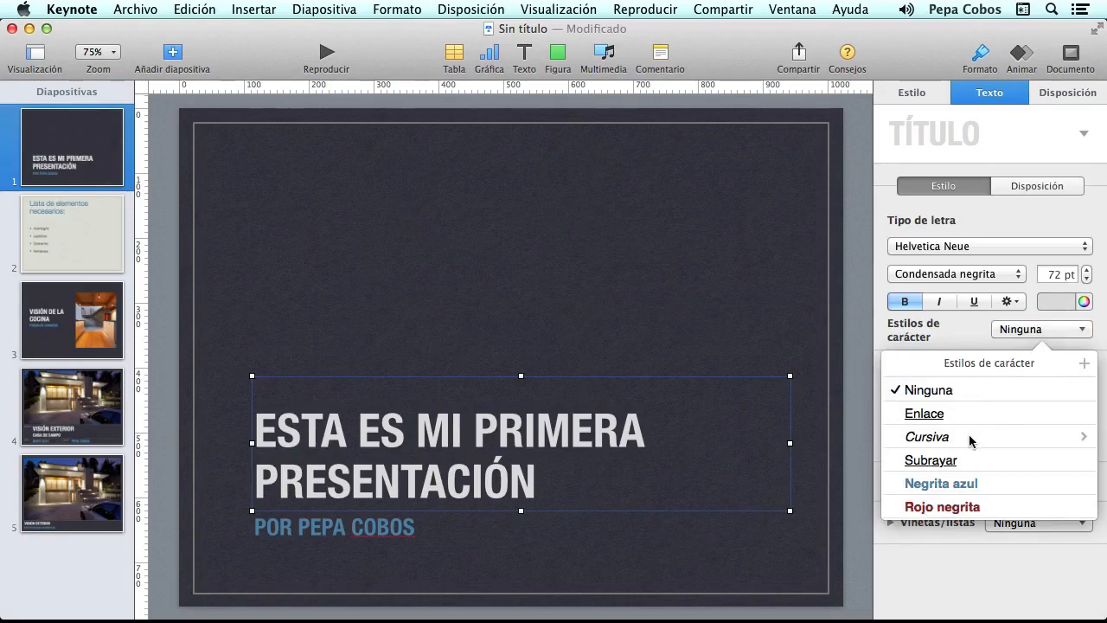
{"action": "left_click", "coordinate": [970, 440]}
{"action": "left_click", "coordinate": [1080, 334]}
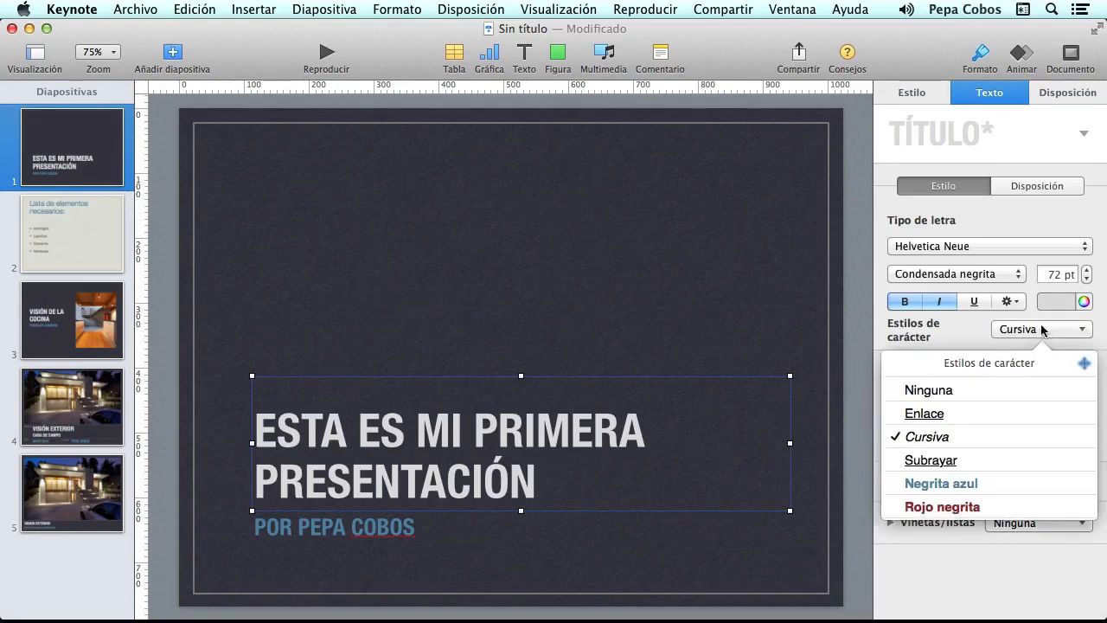
{"action": "left_click", "coordinate": [997, 388]}
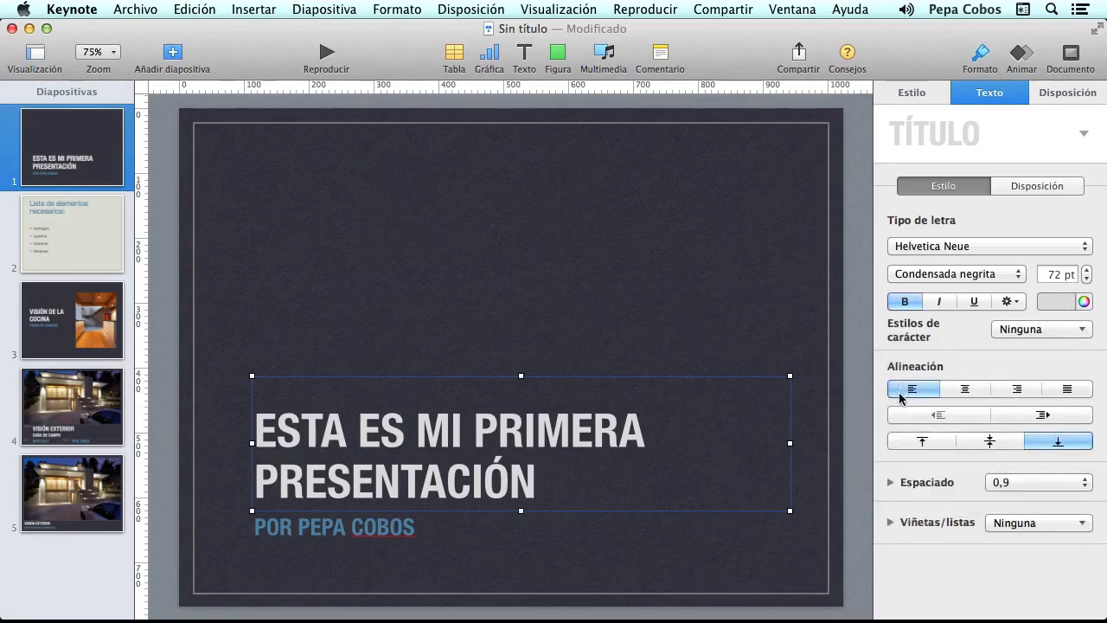
{"action": "left_click", "coordinate": [965, 389]}
{"action": "left_click", "coordinate": [912, 389]}
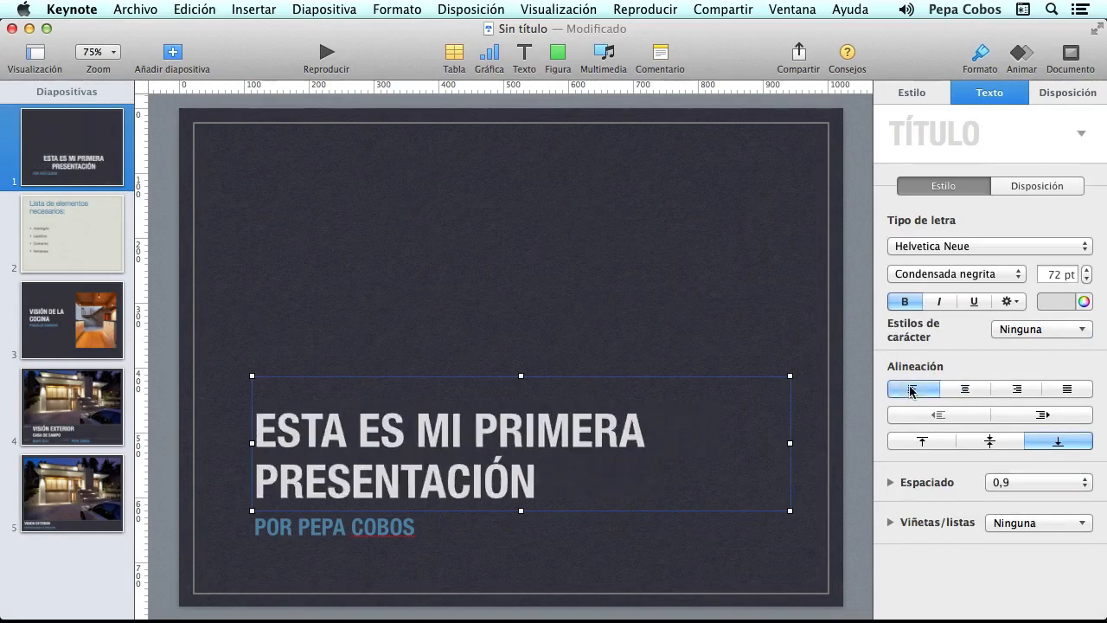
- Centre the heading vertically in its box and set line spacing to 2.0 – Doble
{"action": "left_click", "coordinate": [989, 441]}
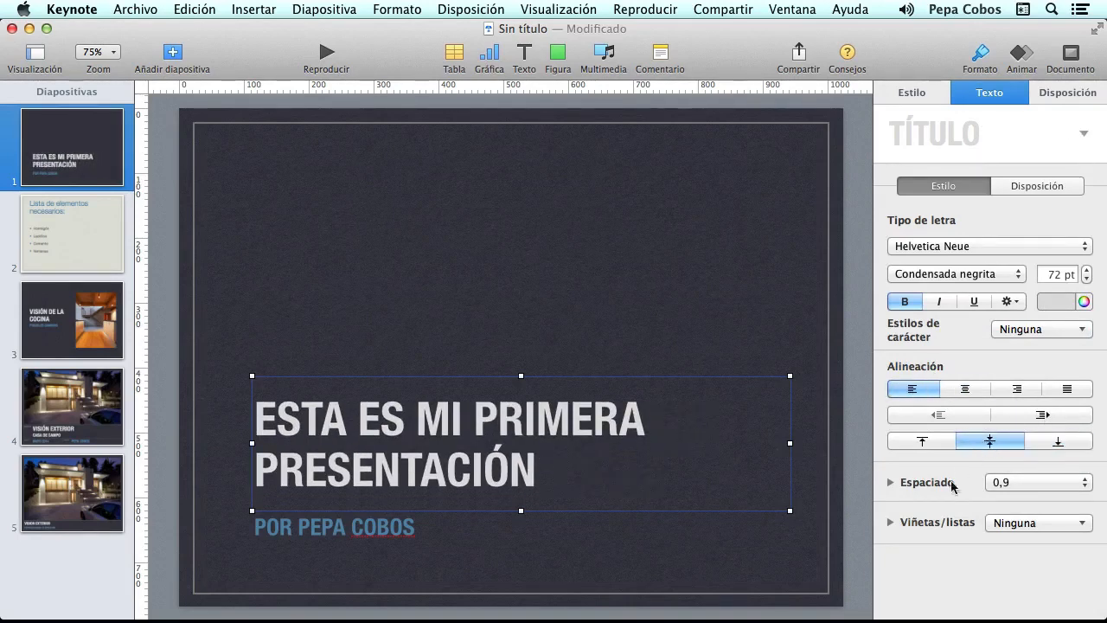
{"action": "left_click", "coordinate": [1042, 485]}
{"action": "left_click", "coordinate": [1031, 550]}
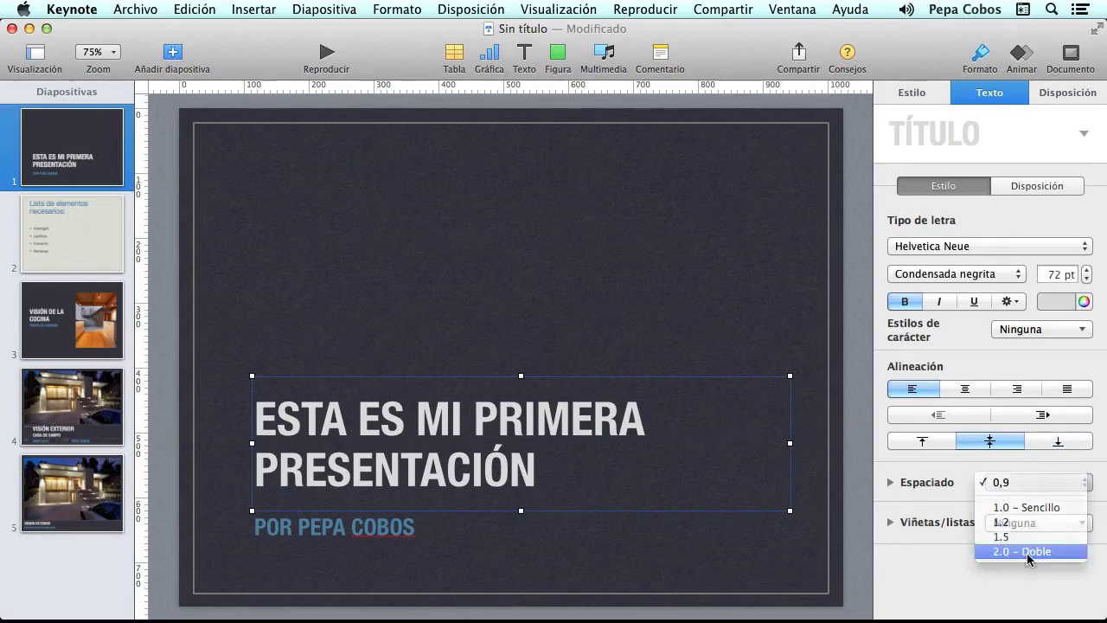
{"action": "left_click", "coordinate": [1048, 483]}
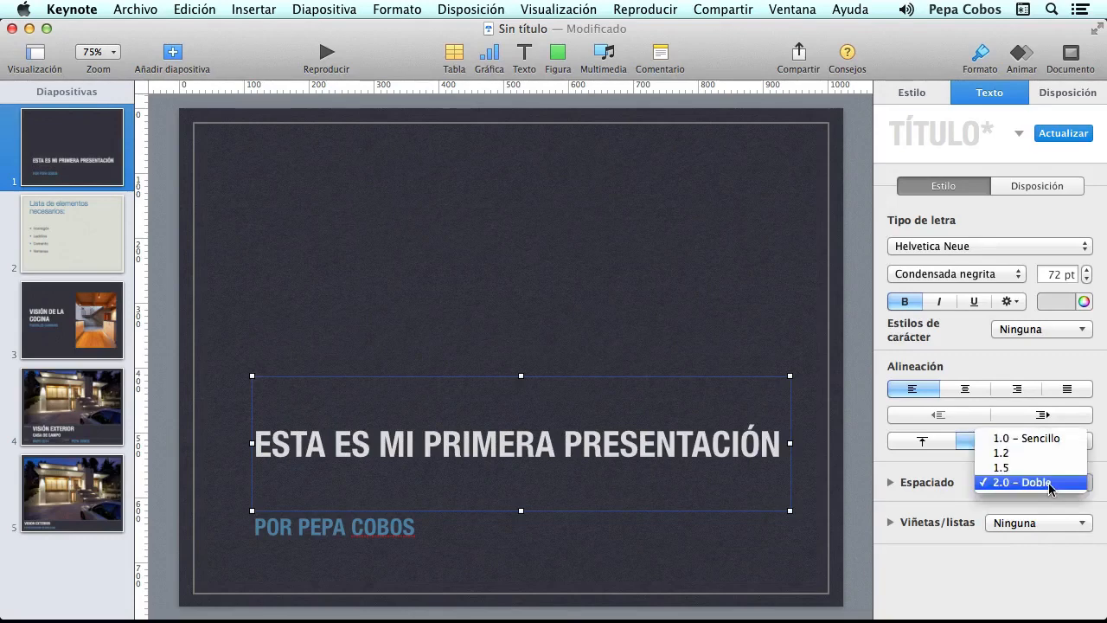
{"action": "left_click", "coordinate": [1025, 481]}
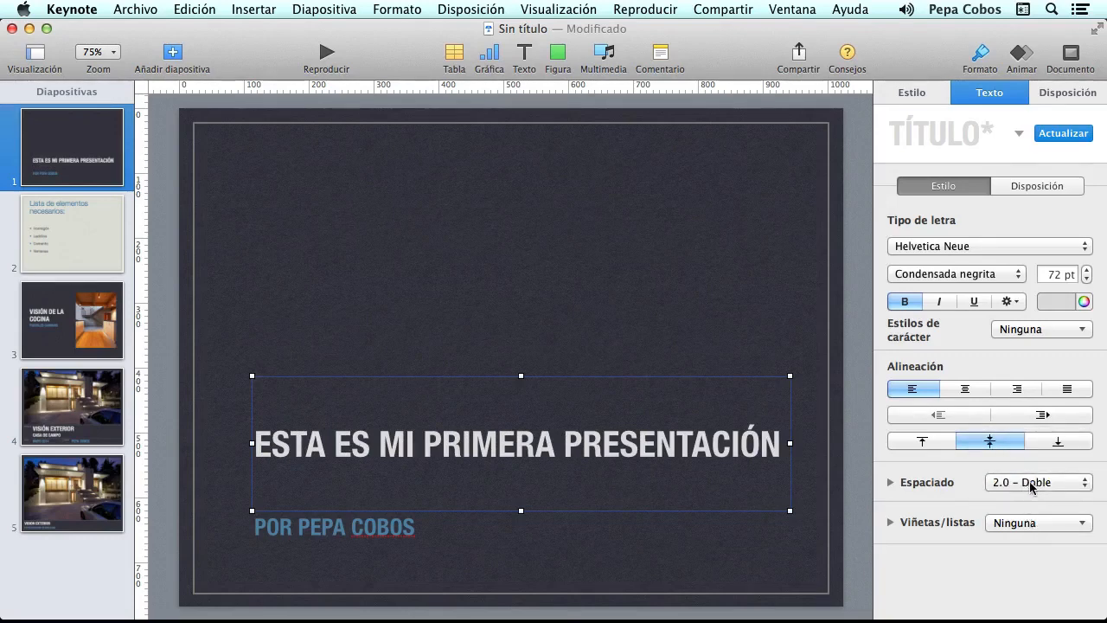
{"action": "left_click", "coordinate": [1068, 483]}
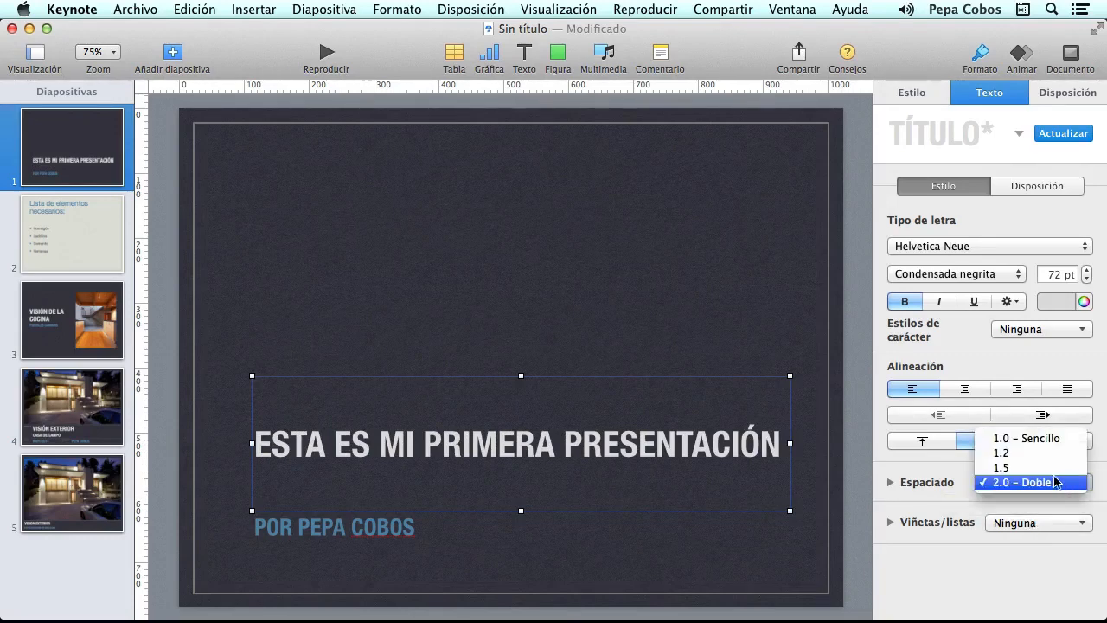
{"action": "left_click", "coordinate": [941, 466]}
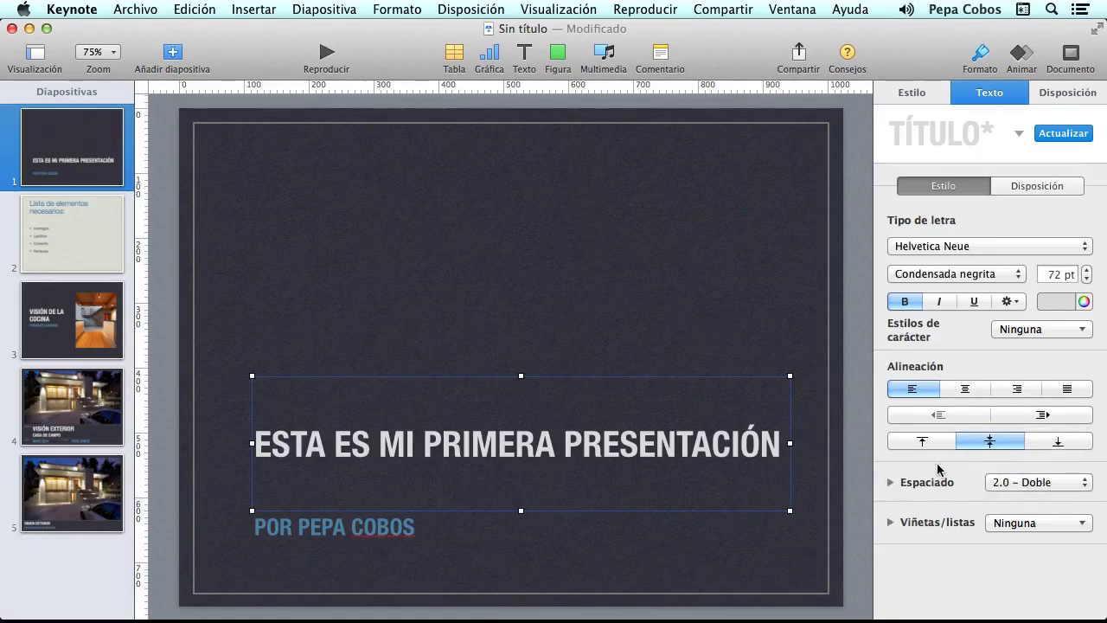
- Lower the heading's line spacing to 0,9 so it wraps onto two tight lines
{"action": "left_click", "coordinate": [891, 482]}
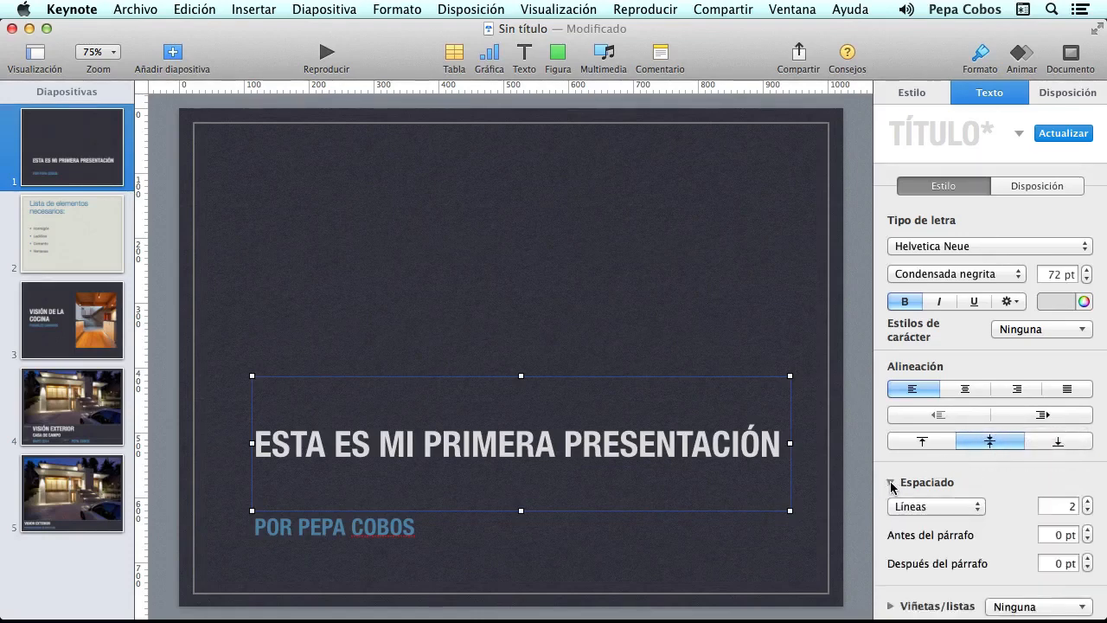
{"action": "scroll", "coordinate": [1040, 481], "scroll_direction": "down", "scroll_amount": 2}
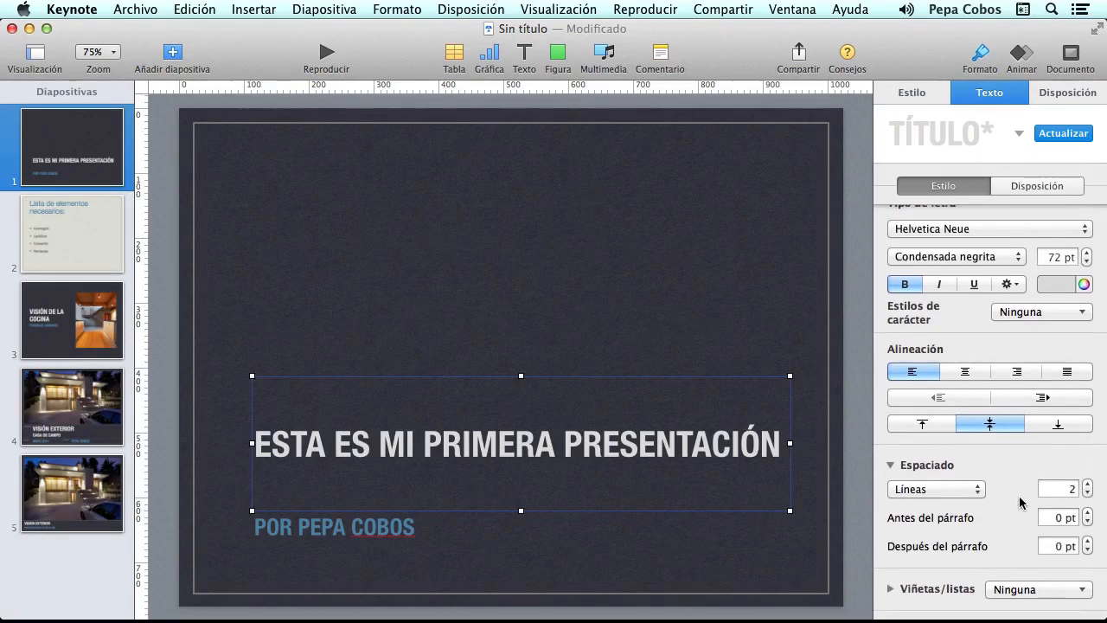
{"action": "left_click", "coordinate": [1088, 493]}
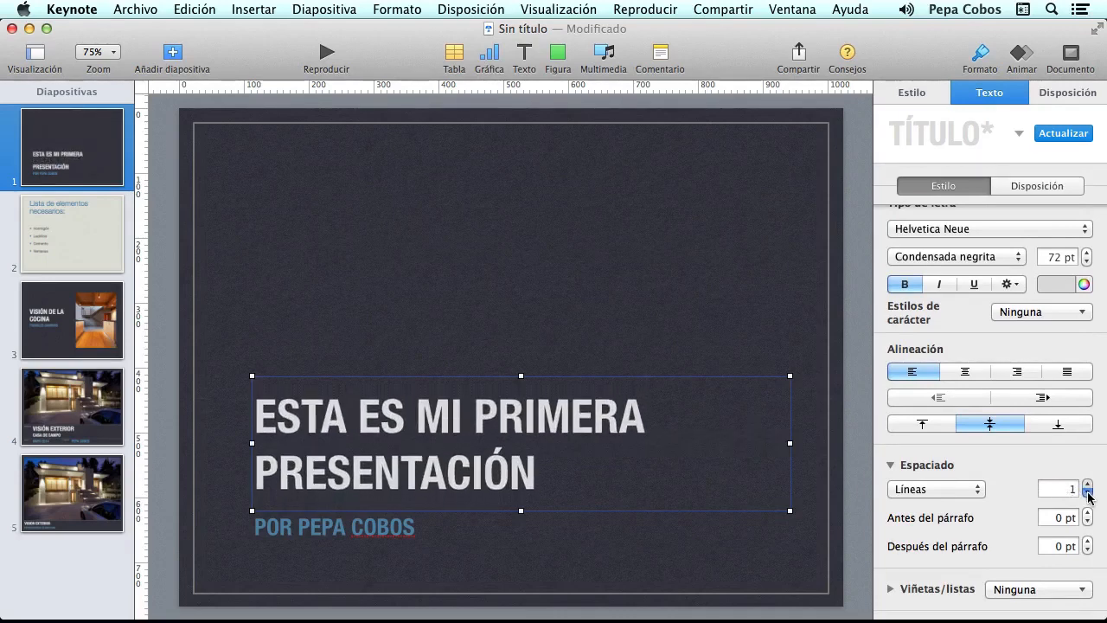
{"action": "left_click", "coordinate": [1088, 493]}
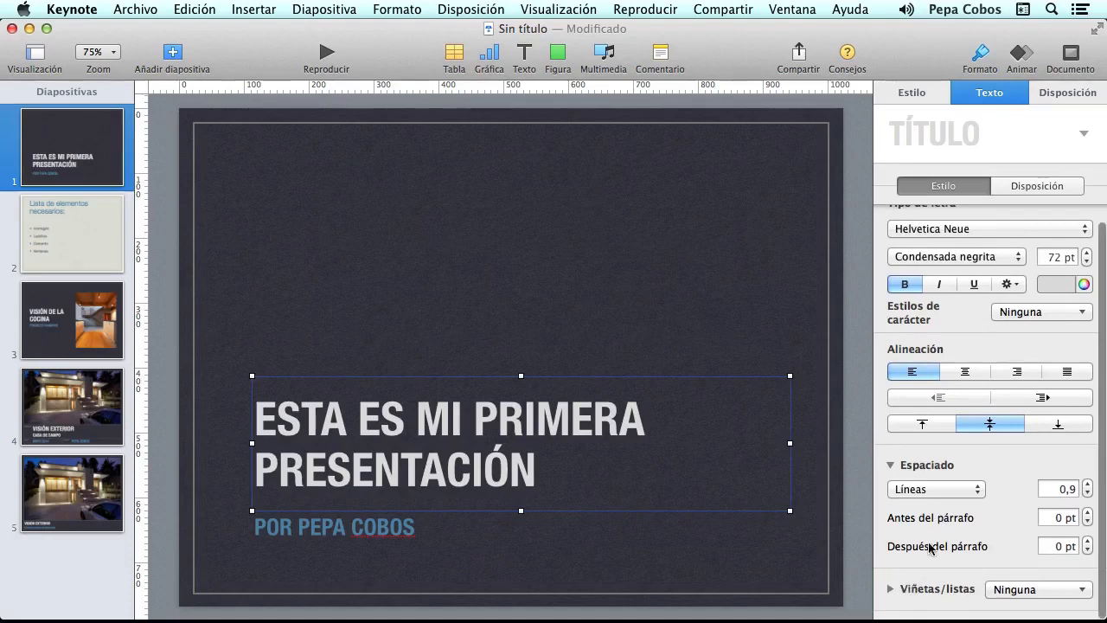
{"action": "left_click", "coordinate": [1034, 185]}
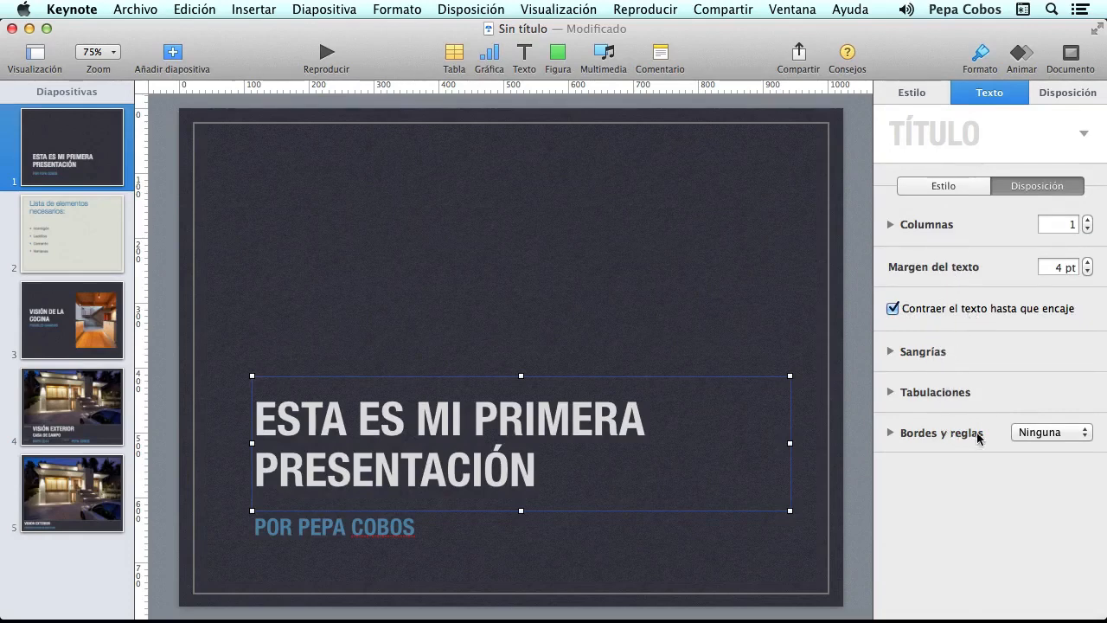
{"action": "left_click", "coordinate": [940, 185]}
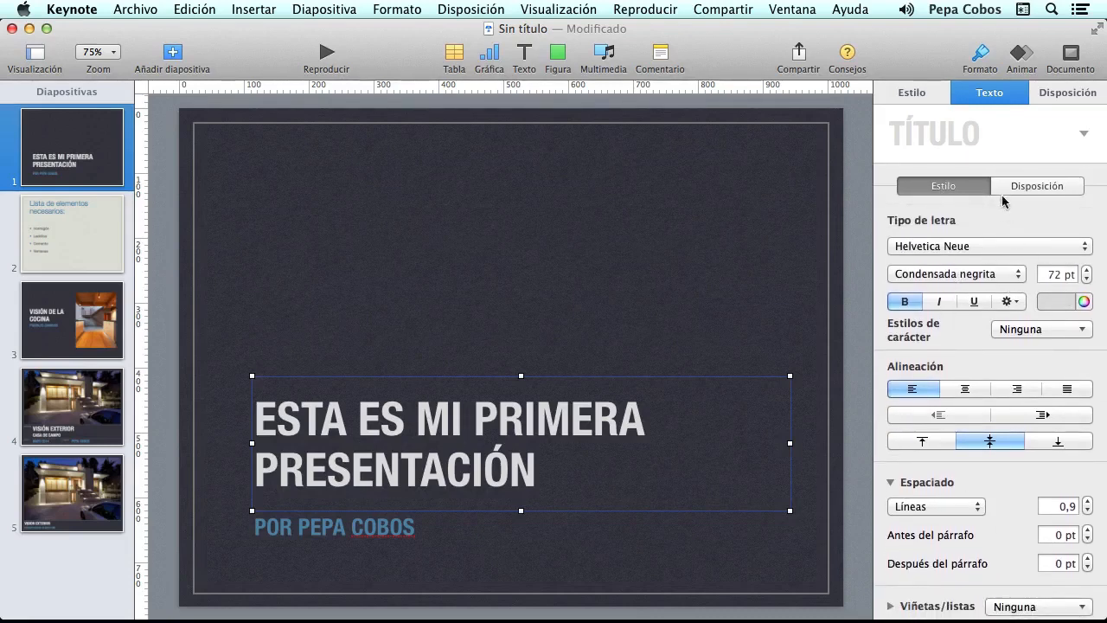
{"action": "left_click", "coordinate": [910, 93]}
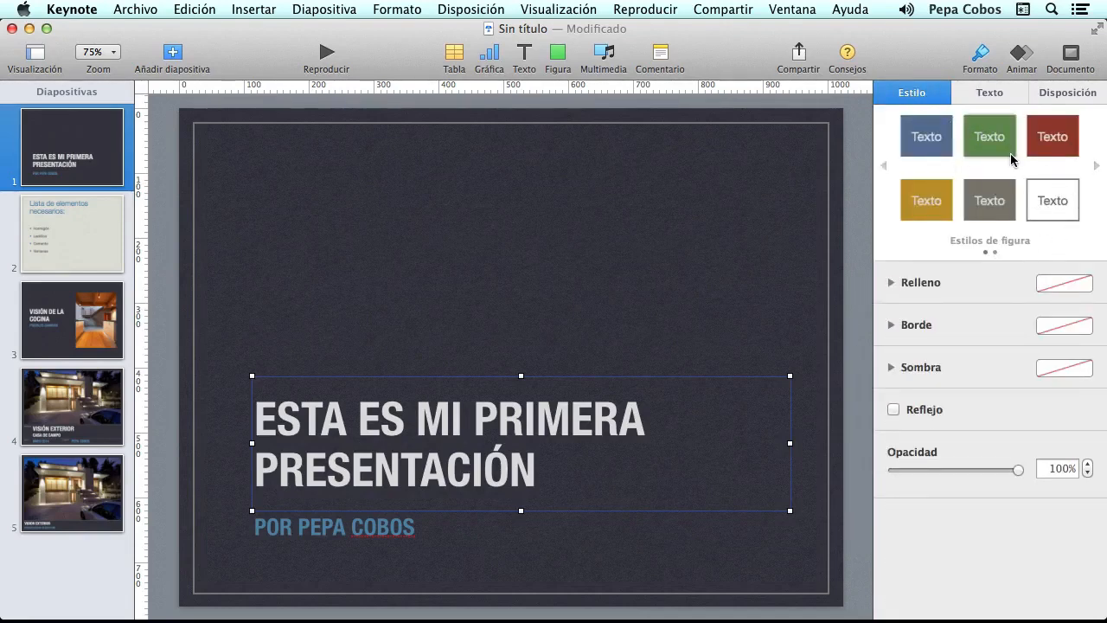
- Try a gradient fill on the title box, then set it to Sin relleno
{"action": "left_click", "coordinate": [891, 283]}
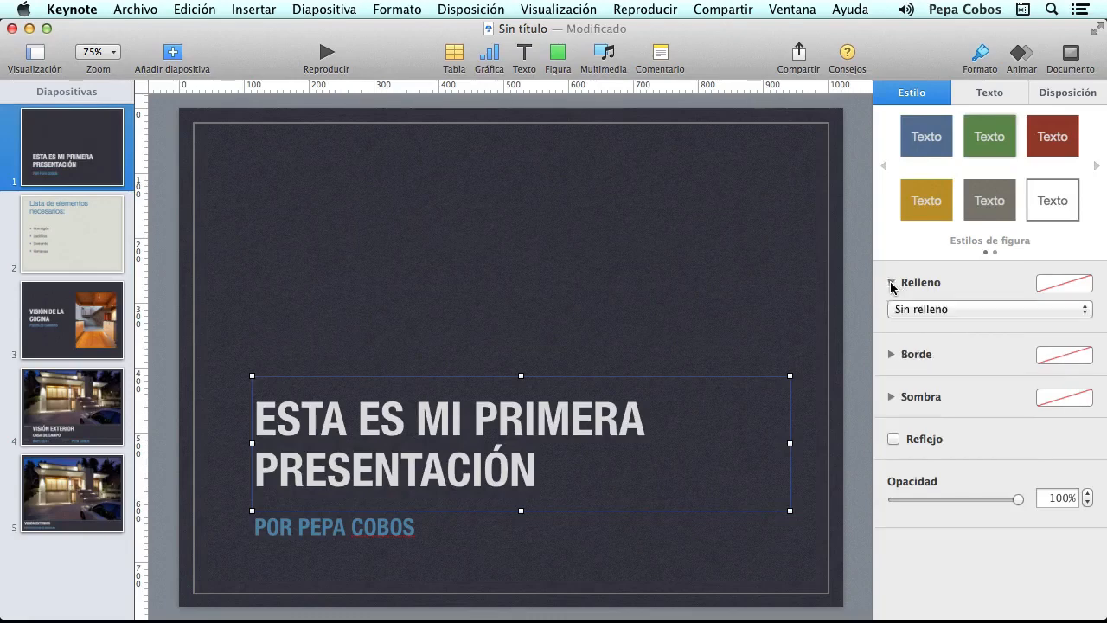
{"action": "left_click", "coordinate": [951, 310]}
{"action": "left_click", "coordinate": [944, 338]}
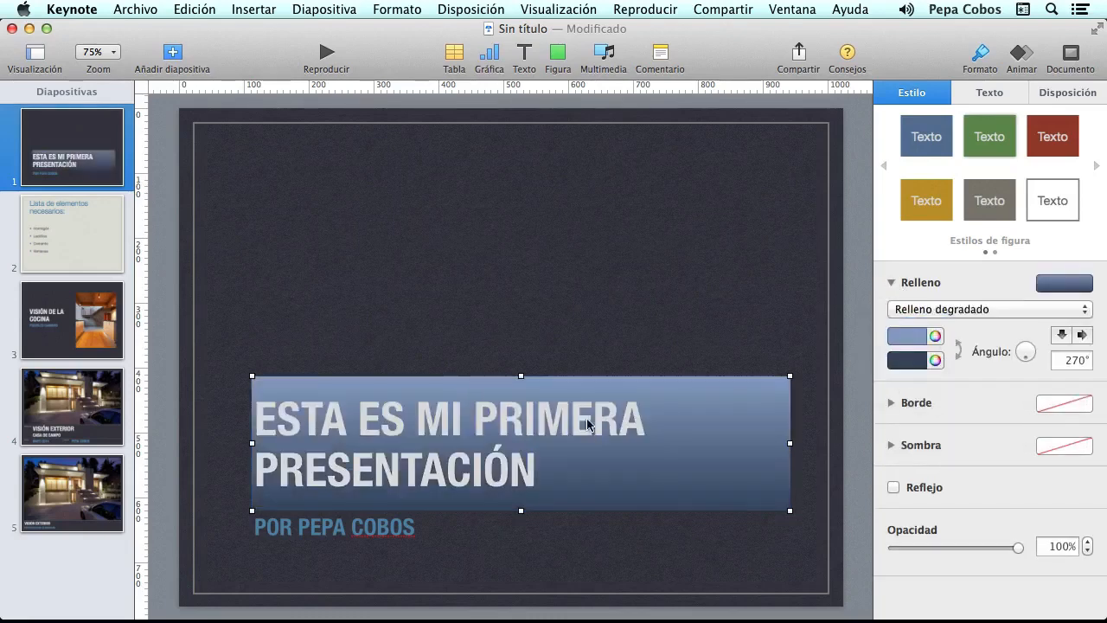
{"action": "left_click", "coordinate": [891, 284]}
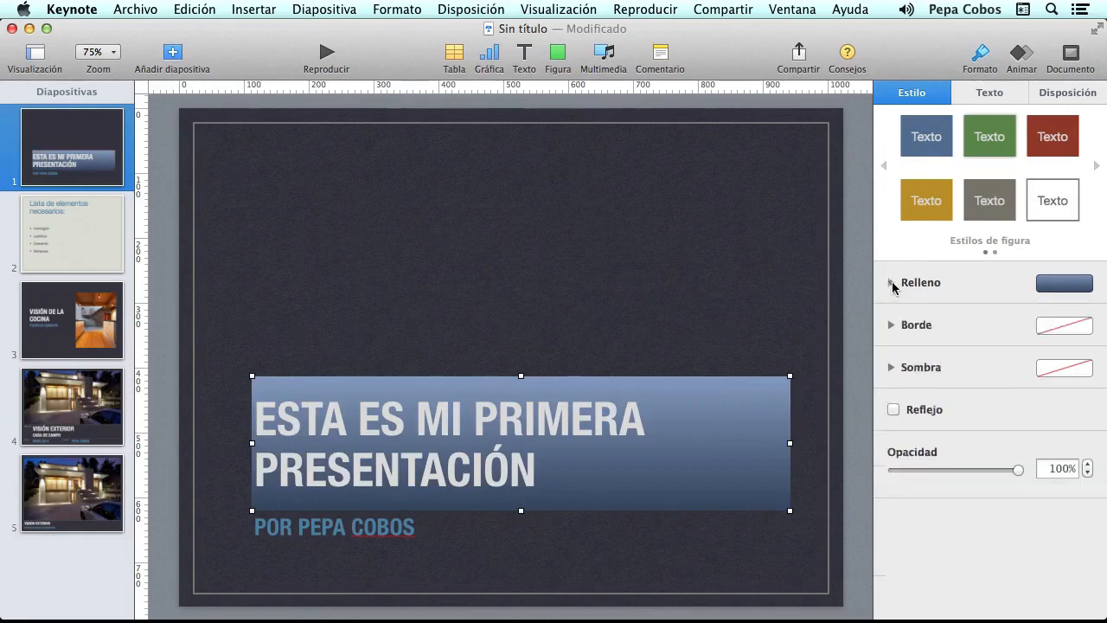
{"action": "left_click", "coordinate": [892, 284]}
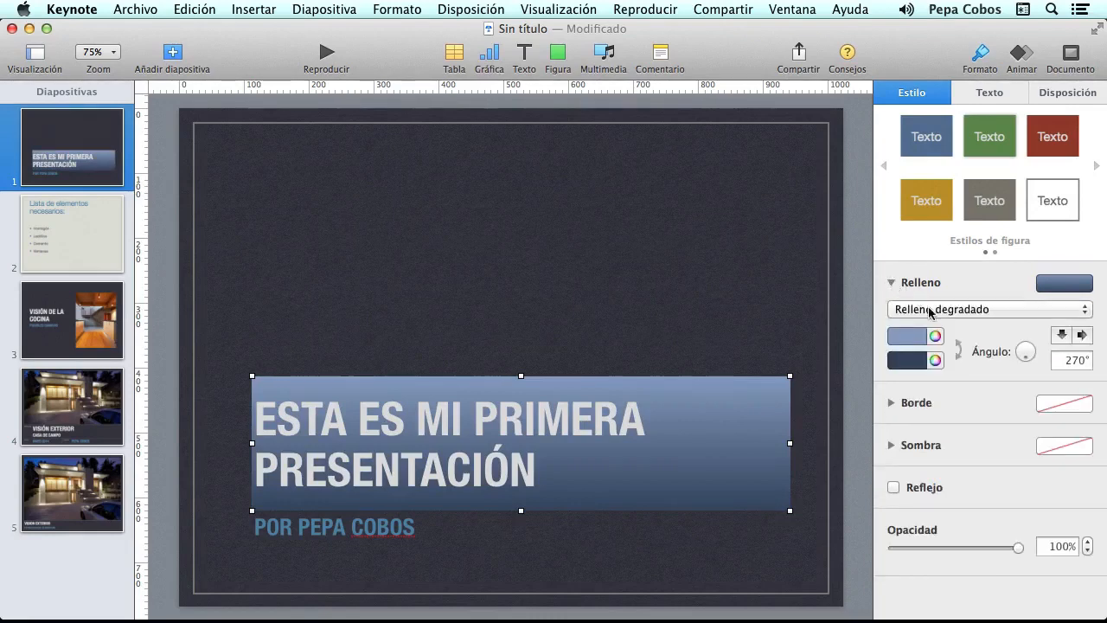
{"action": "left_click", "coordinate": [931, 312]}
{"action": "left_click", "coordinate": [930, 279]}
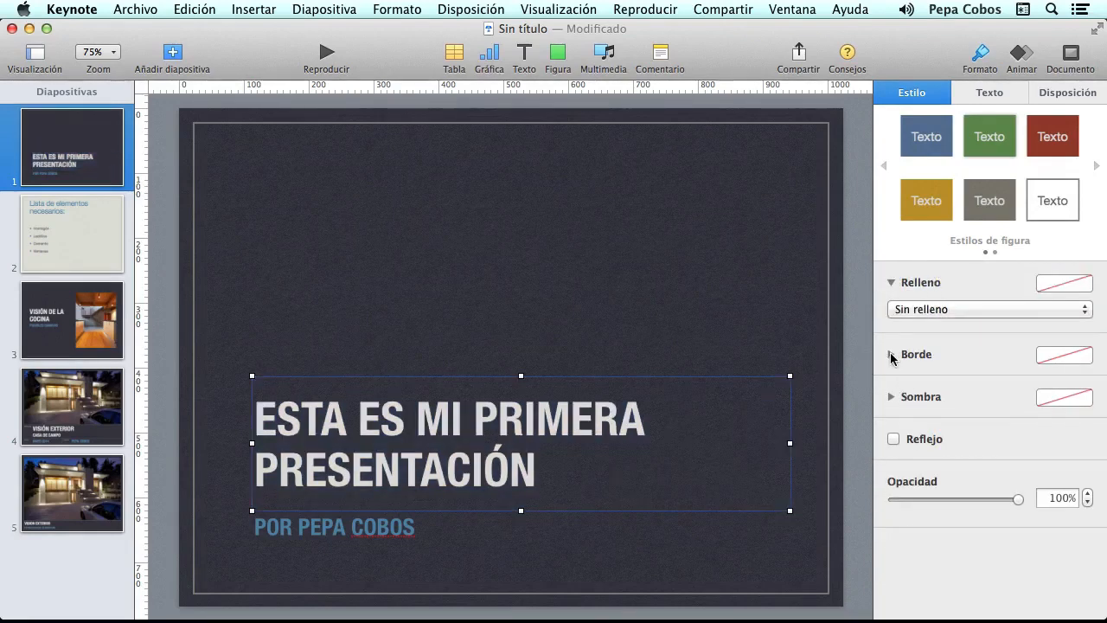
- Give the title box a Línea border, with reflection off and opacity at 100%
{"action": "left_click", "coordinate": [892, 355]}
{"action": "left_click", "coordinate": [919, 381]}
{"action": "left_click", "coordinate": [919, 378]}
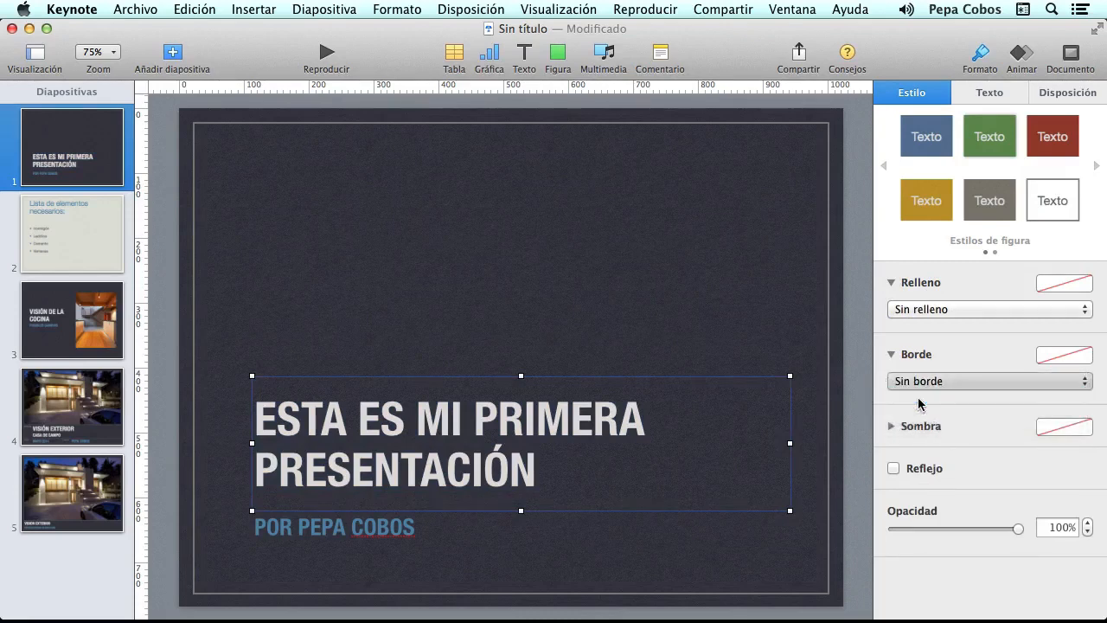
{"action": "left_click", "coordinate": [919, 382]}
{"action": "left_click", "coordinate": [919, 403]}
{"action": "left_click", "coordinate": [891, 354]}
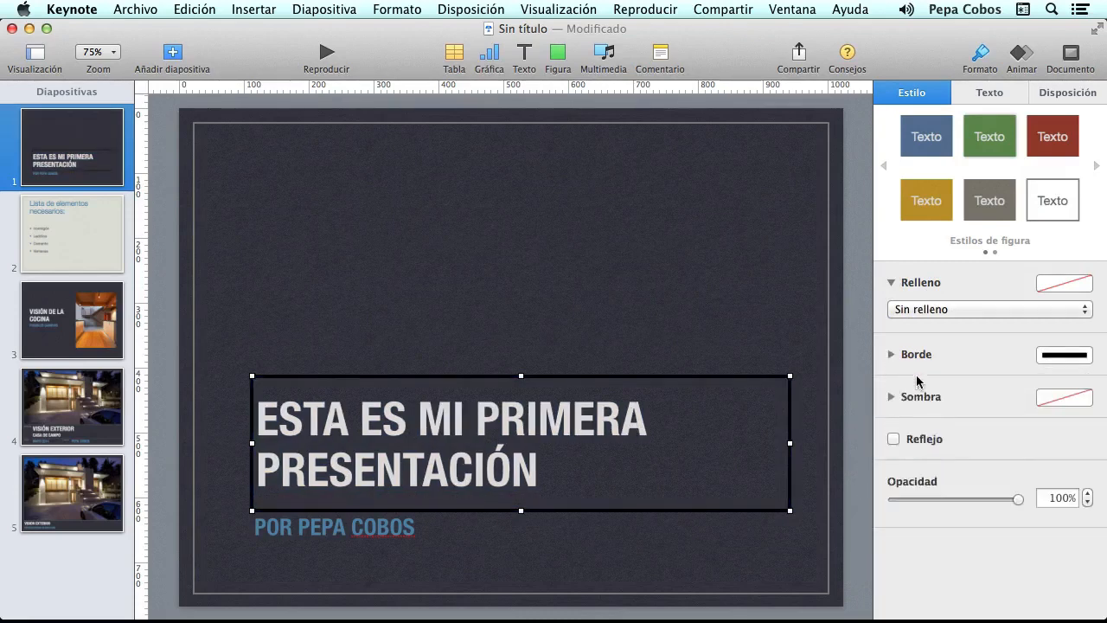
{"action": "left_click", "coordinate": [893, 438]}
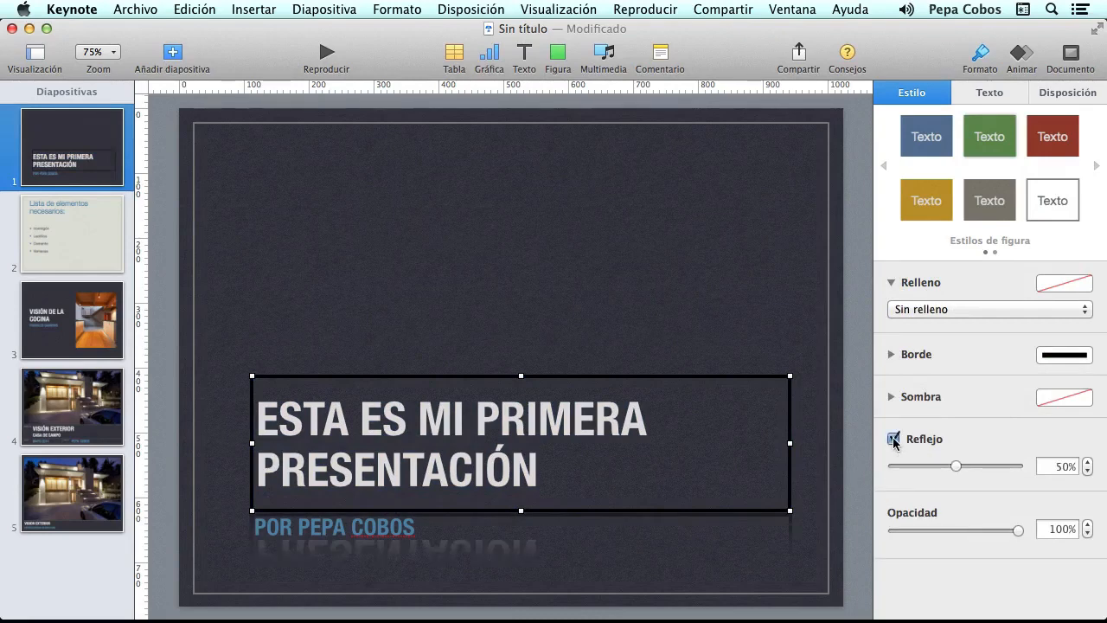
{"action": "left_click", "coordinate": [893, 438]}
{"action": "mouse_move", "coordinate": [1023, 504]}
{"action": "left_mouse_down"}
{"action": "mouse_move", "coordinate": [944, 507]}
{"action": "mouse_move", "coordinate": [1023, 504]}
{"action": "left_mouse_up"}
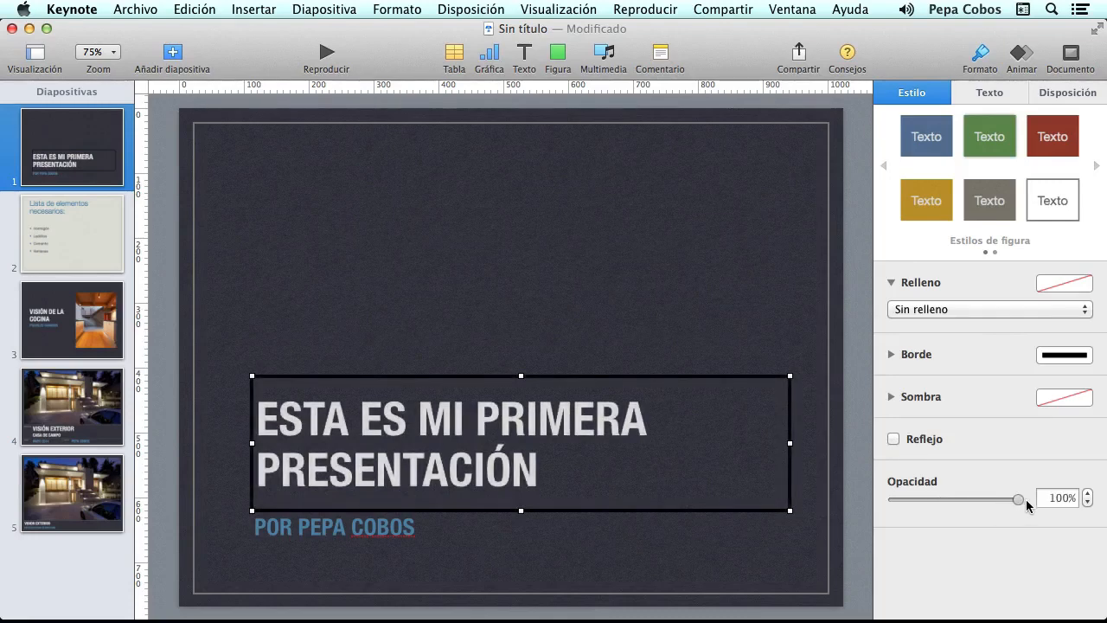
{"action": "left_click", "coordinate": [994, 92]}
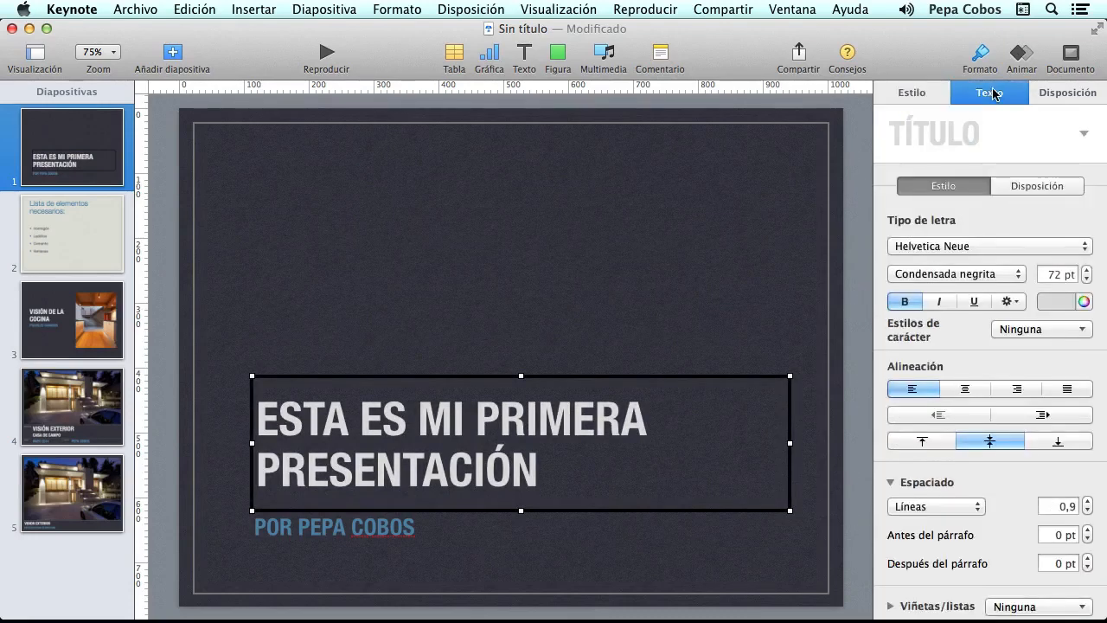
{"action": "left_click", "coordinate": [1073, 97]}
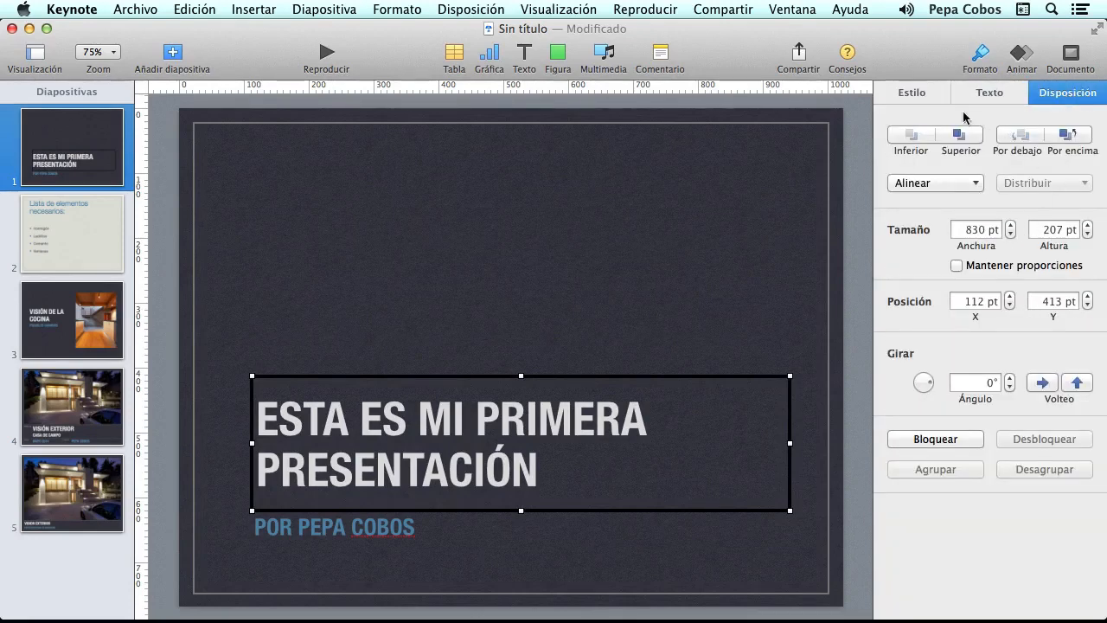
{"action": "left_click", "coordinate": [918, 94]}
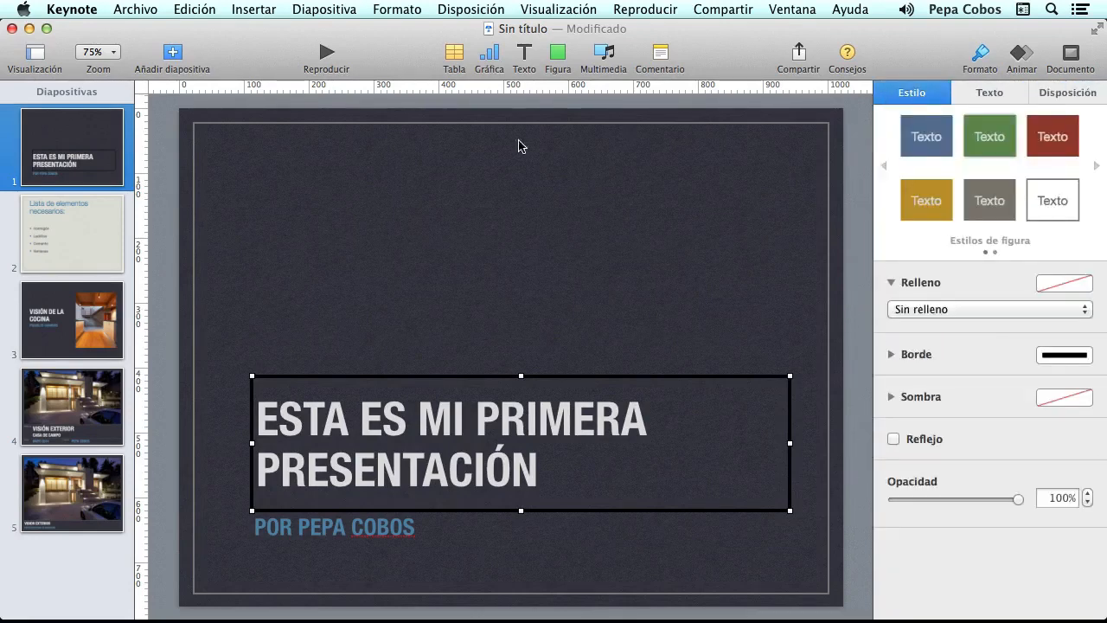
{"action": "left_click", "coordinate": [436, 233]}
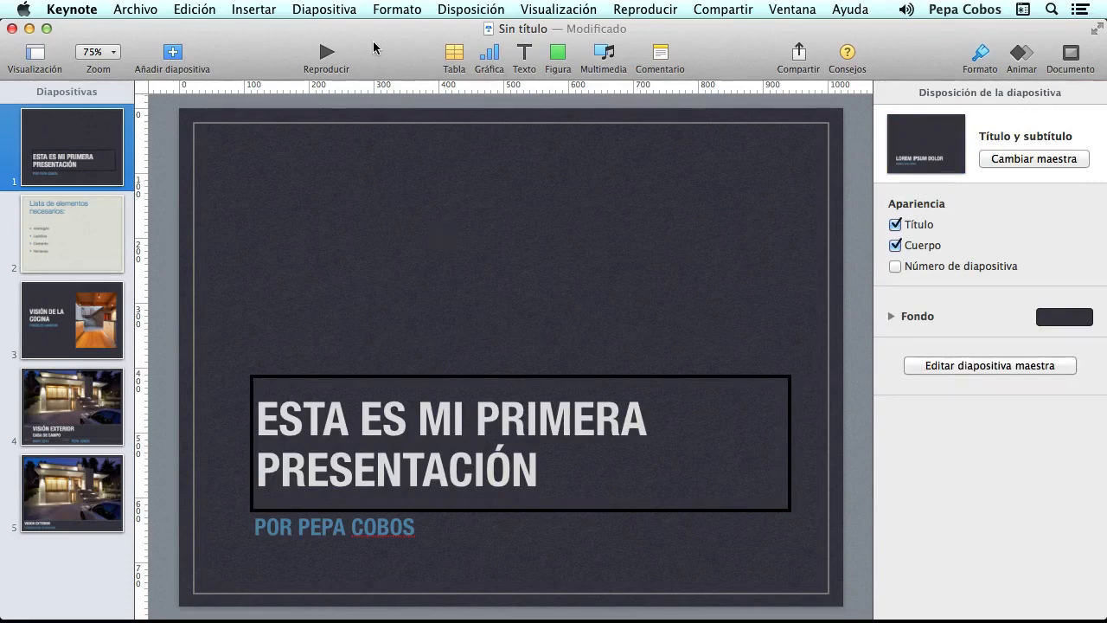
- Play the slideshow and advance through all five slides with Space until it ends
{"action": "left_click", "coordinate": [325, 54]}
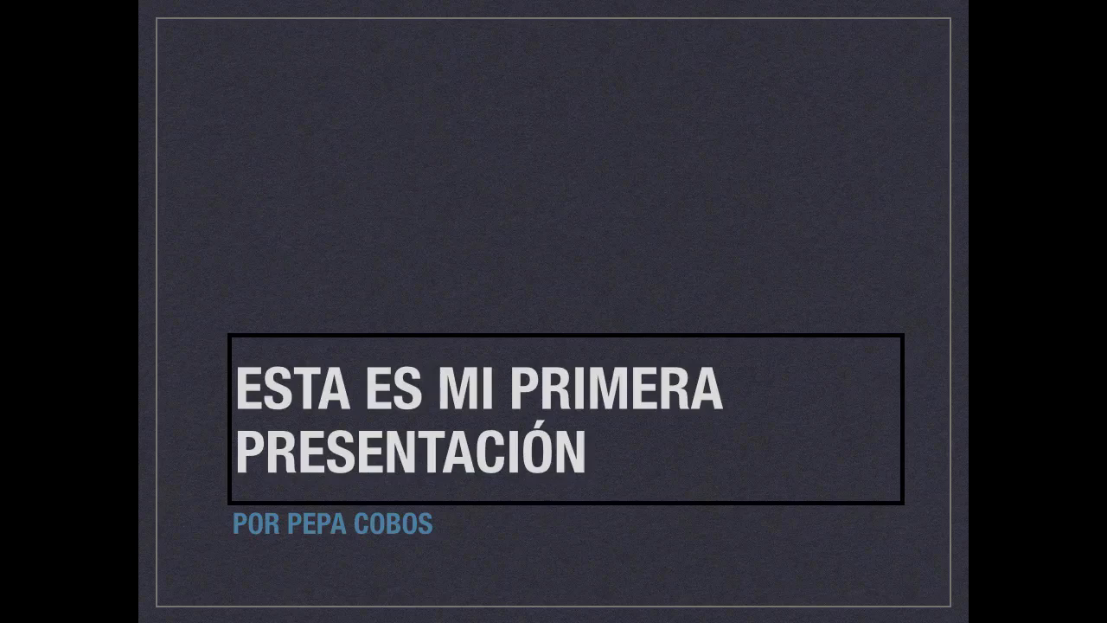
{"action": "key", "text": "space"}
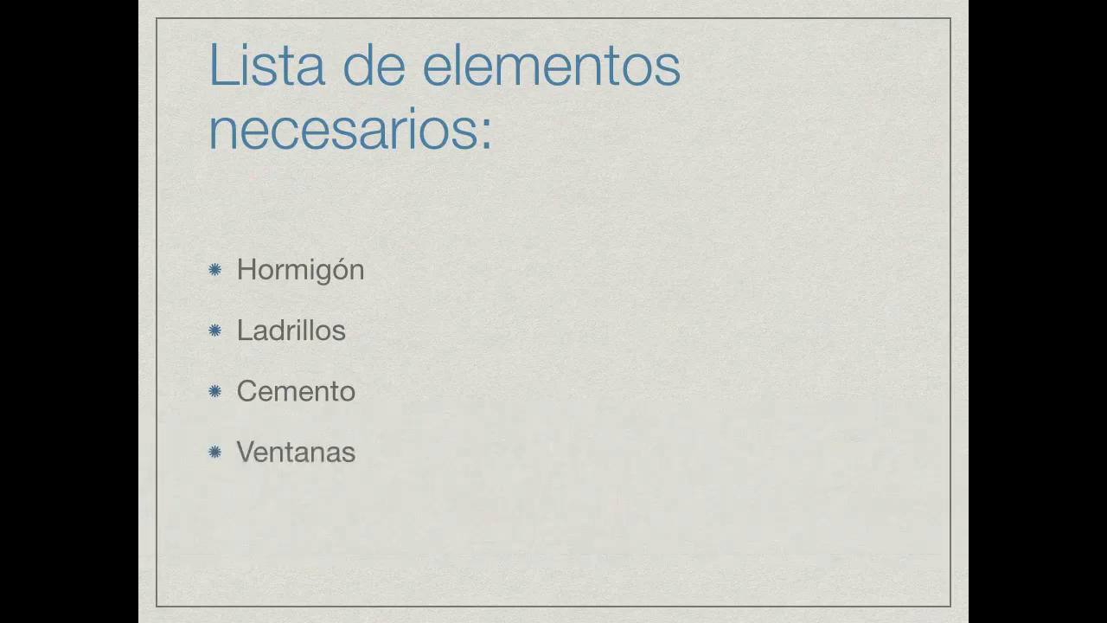
{"action": "key", "text": "space"}
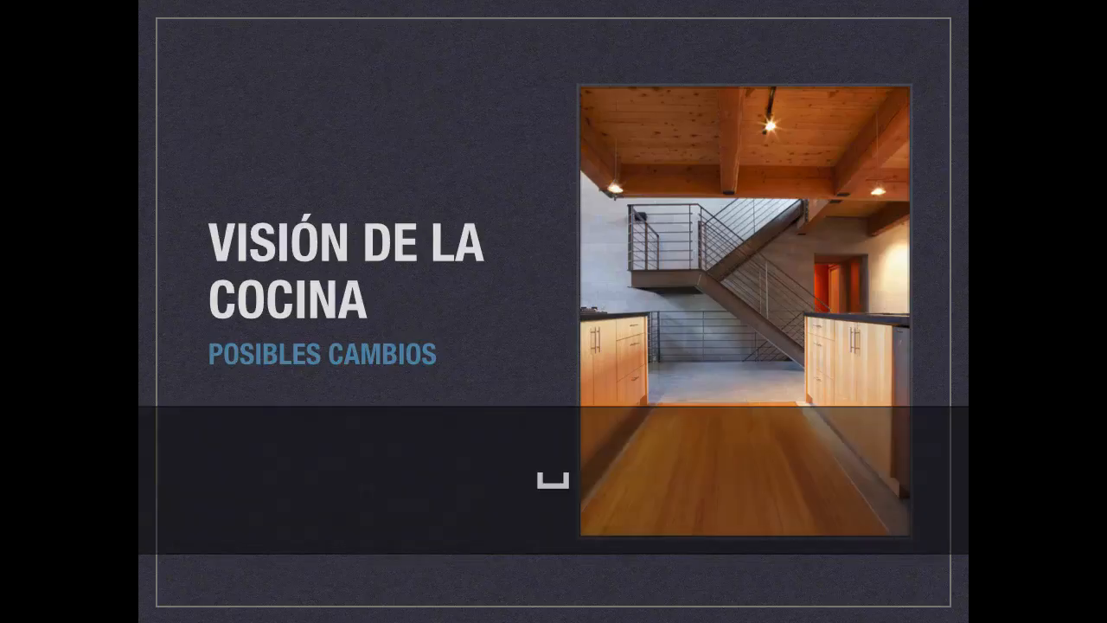
{"action": "key", "text": "space"}
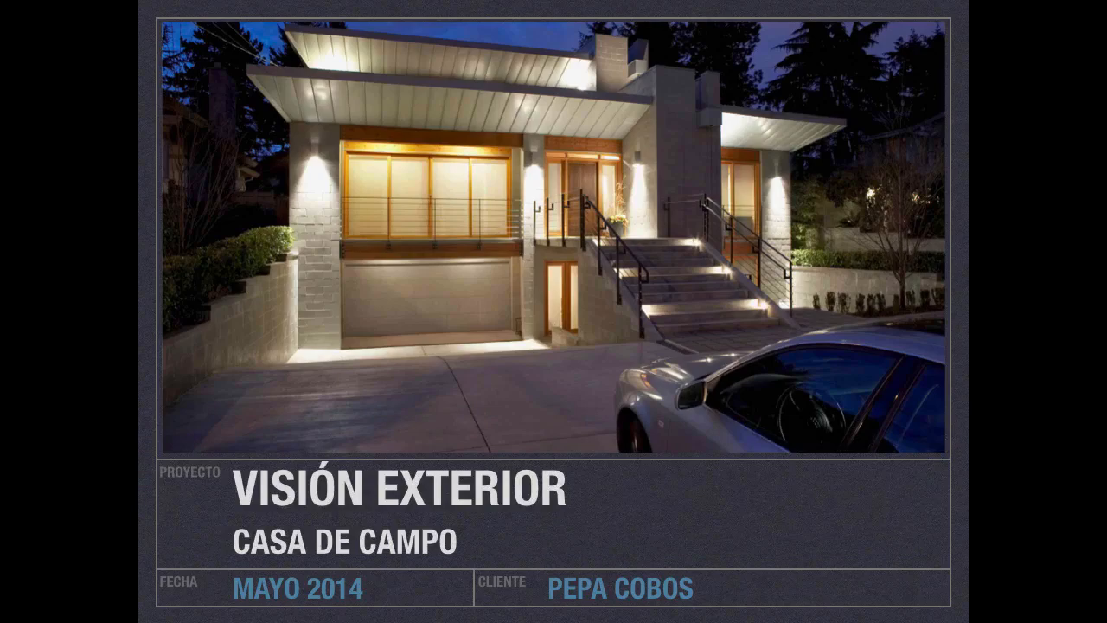
{"action": "key", "text": "space"}
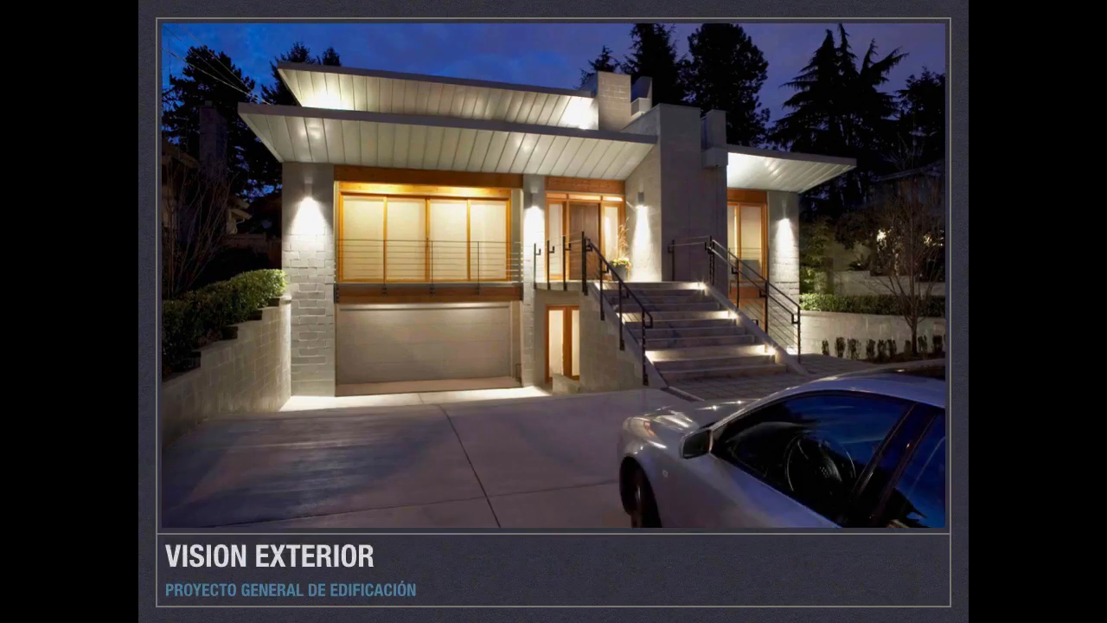
{"action": "key", "text": "space"}
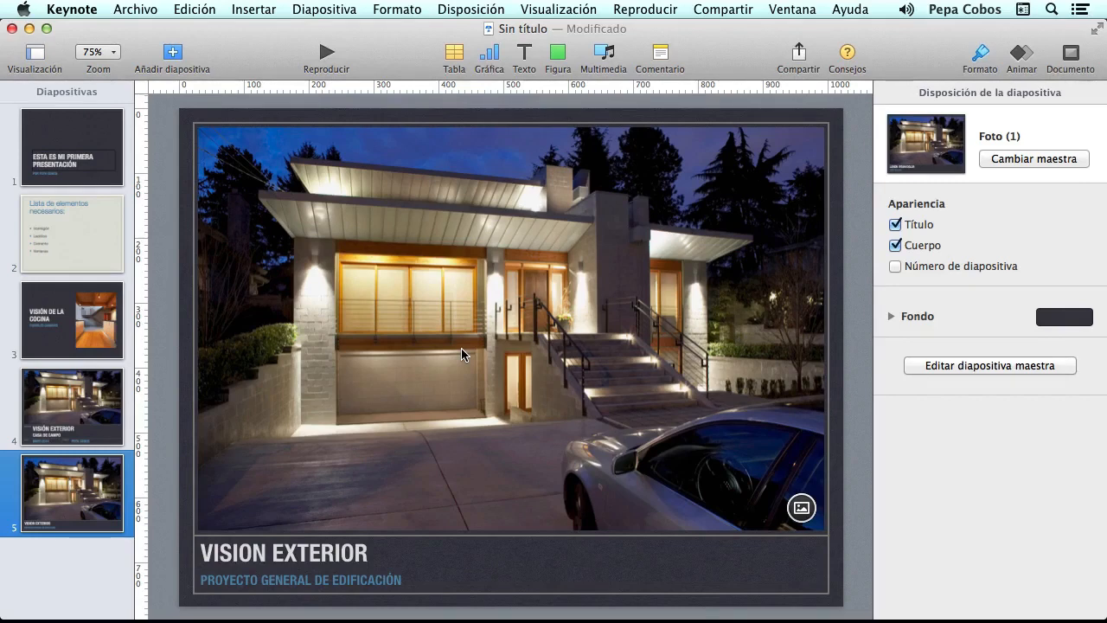
- Return to slide 1 and check the black-bordered title box's style, then deselect it
{"action": "left_click", "coordinate": [84, 126]}
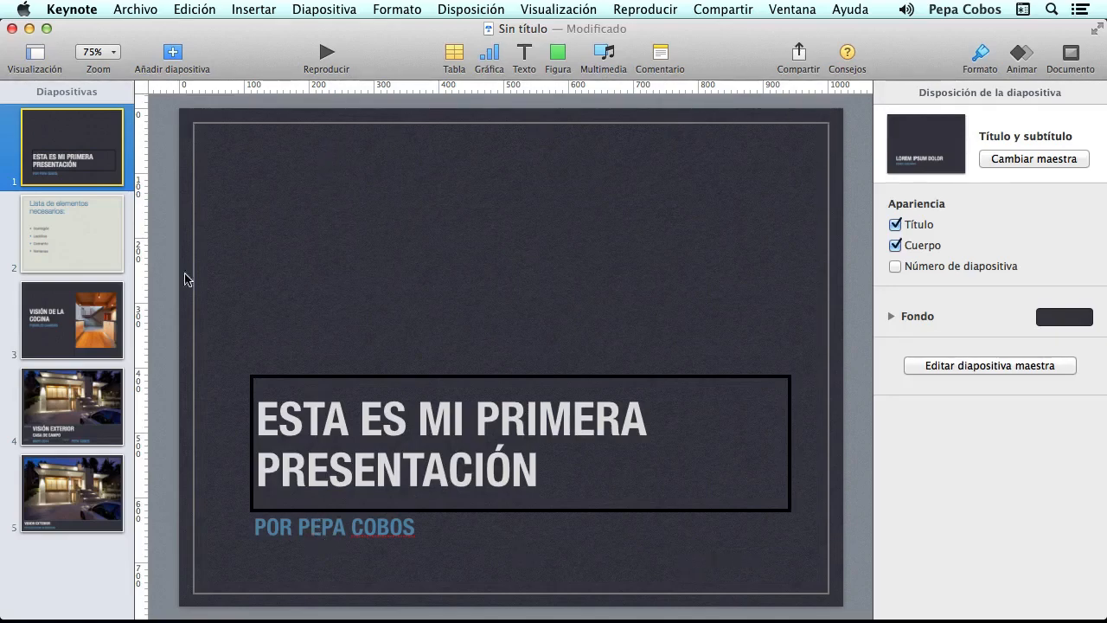
{"action": "left_click", "coordinate": [541, 420]}
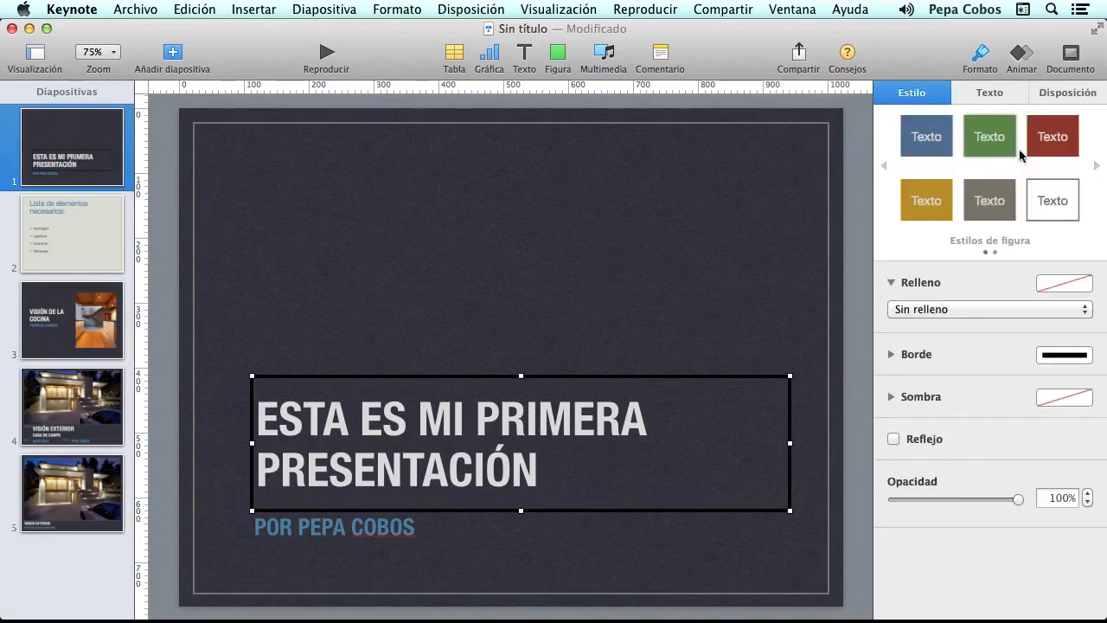
{"action": "left_click", "coordinate": [160, 141]}
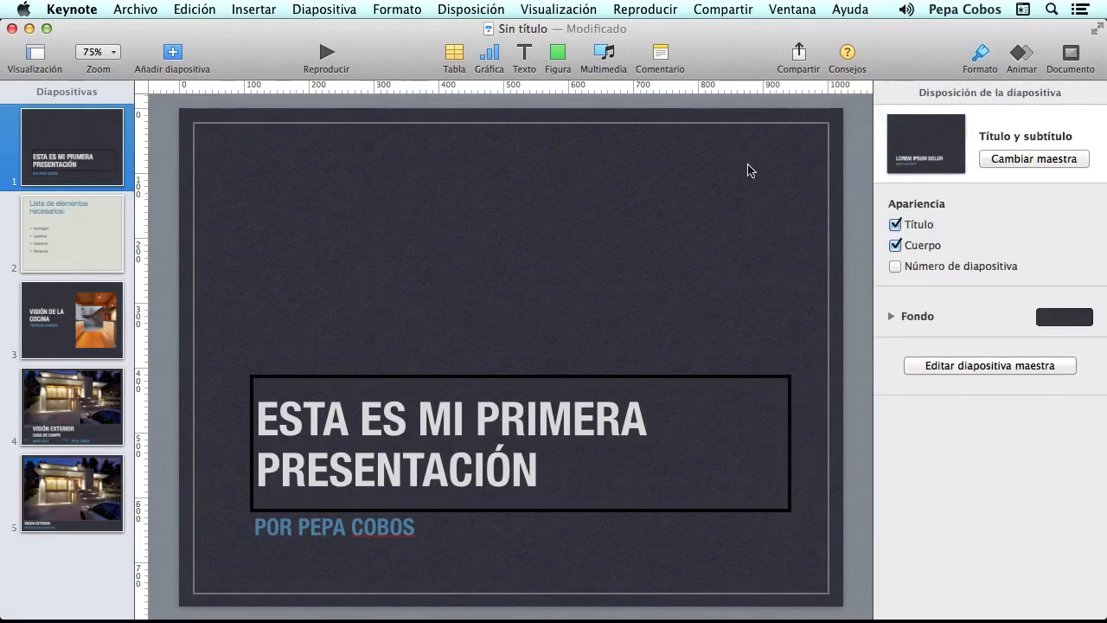